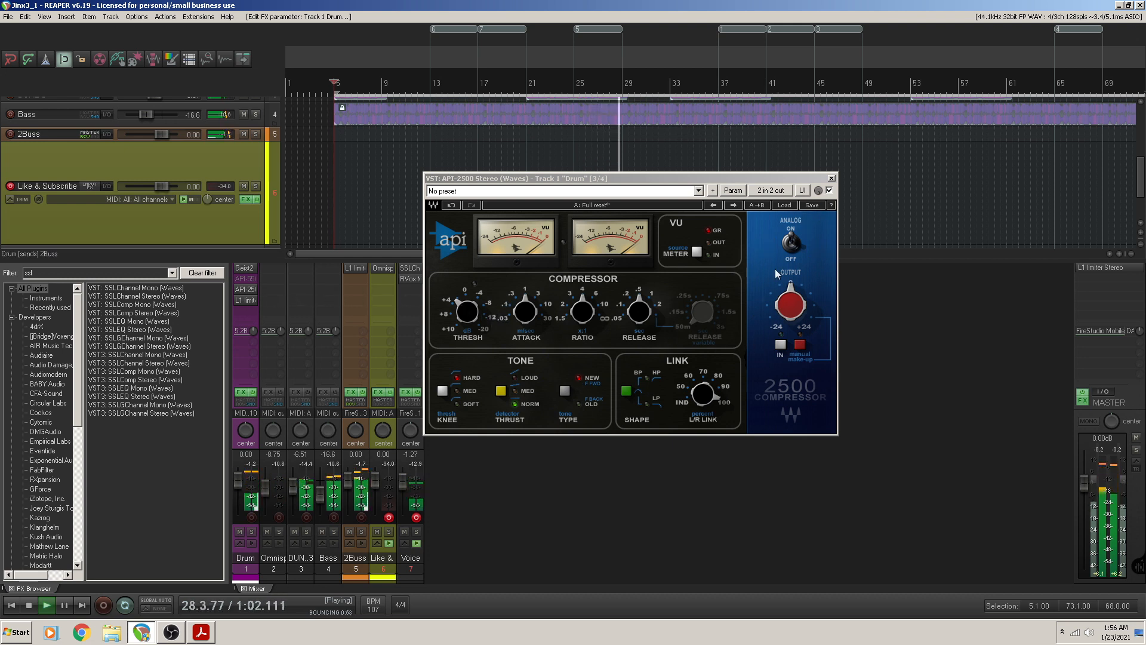
# Engage the API-2500 compressor on the Drum track and toggle it in and out to compare the sound
pyautogui.click(776, 345)
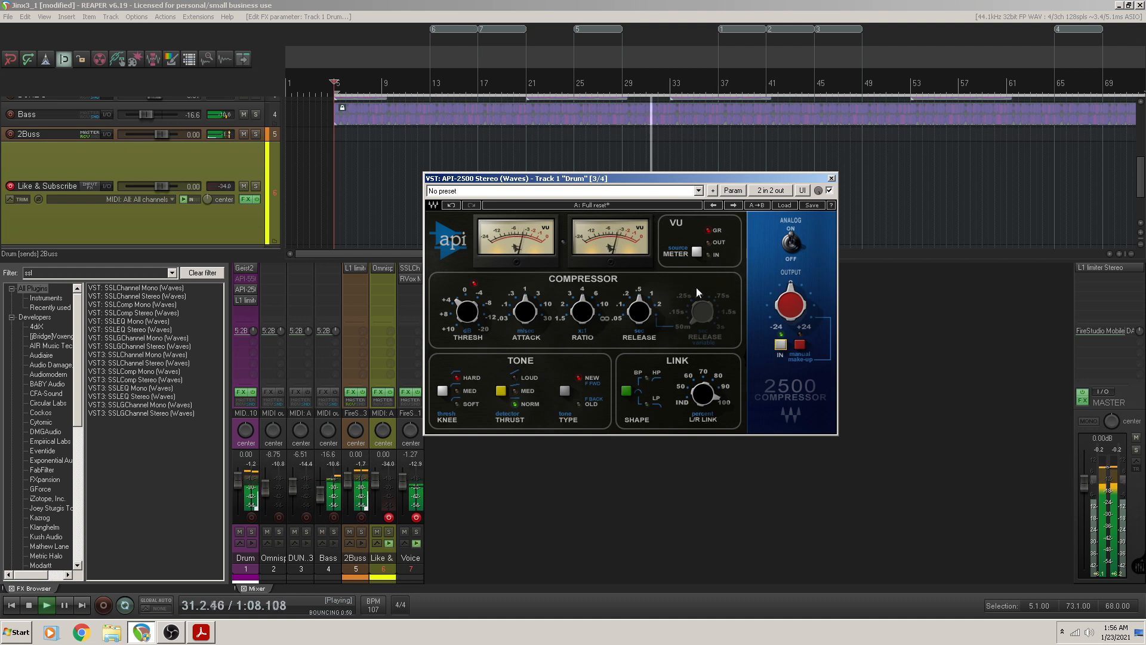
pyautogui.click(467, 311)
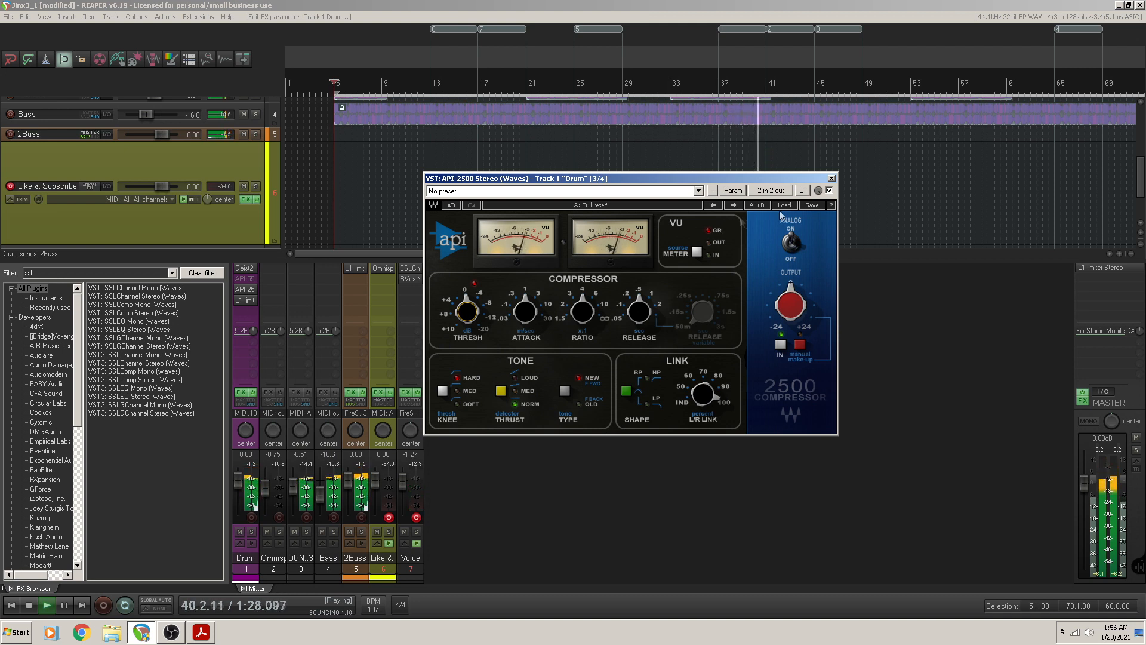
pyautogui.click(779, 345)
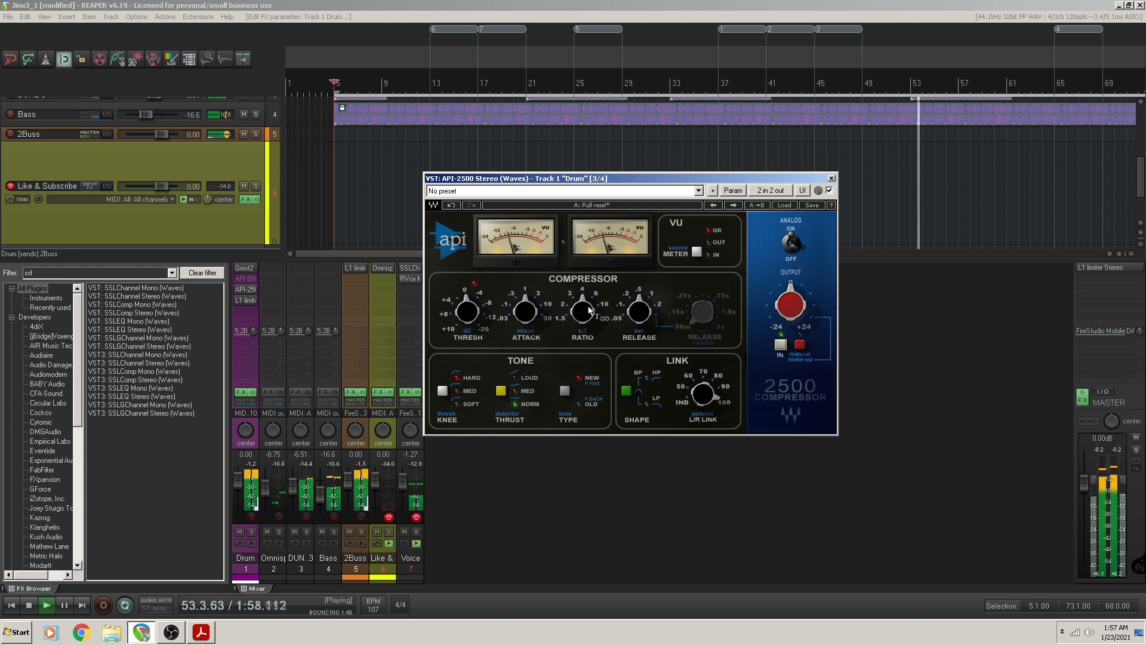
# Try the Drum compressor's ratio and release controls by ear, and lower its threshold to about -4 dB
pyautogui.moveTo(597, 319)
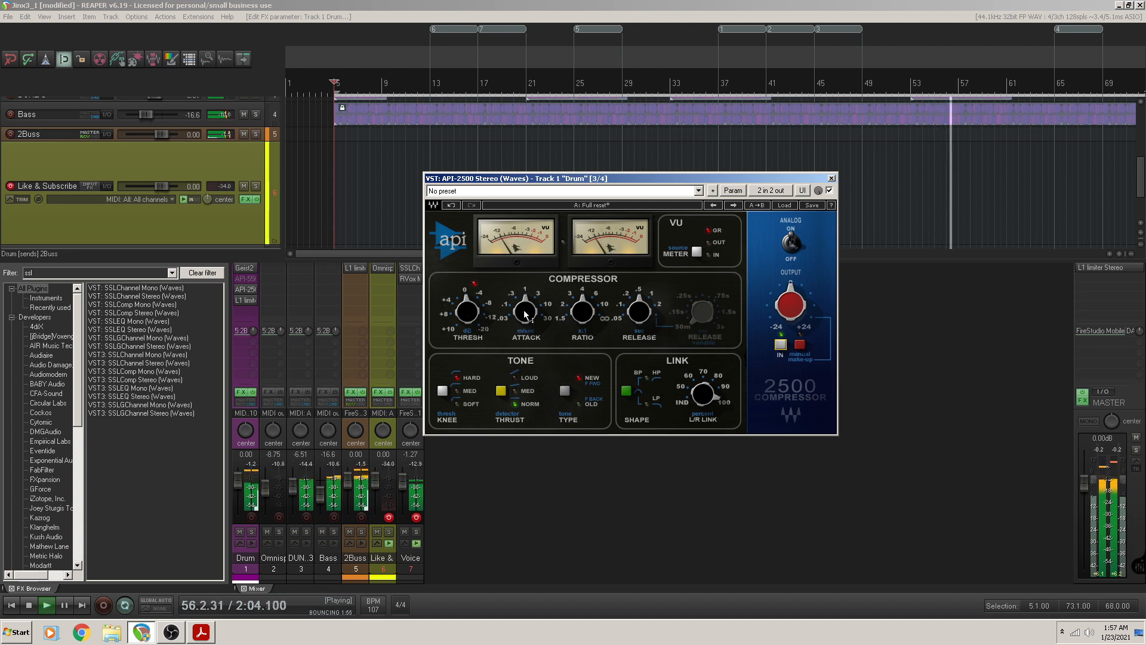
pyautogui.moveTo(525, 318)
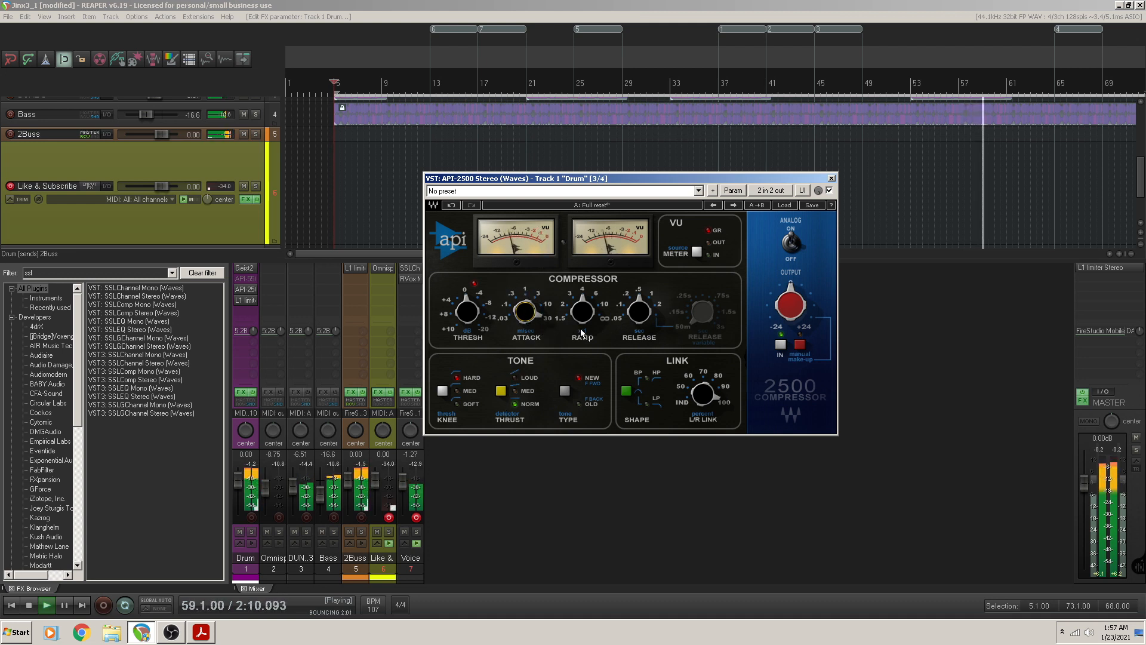
pyautogui.moveTo(578, 335); pyautogui.dragTo(581, 316)
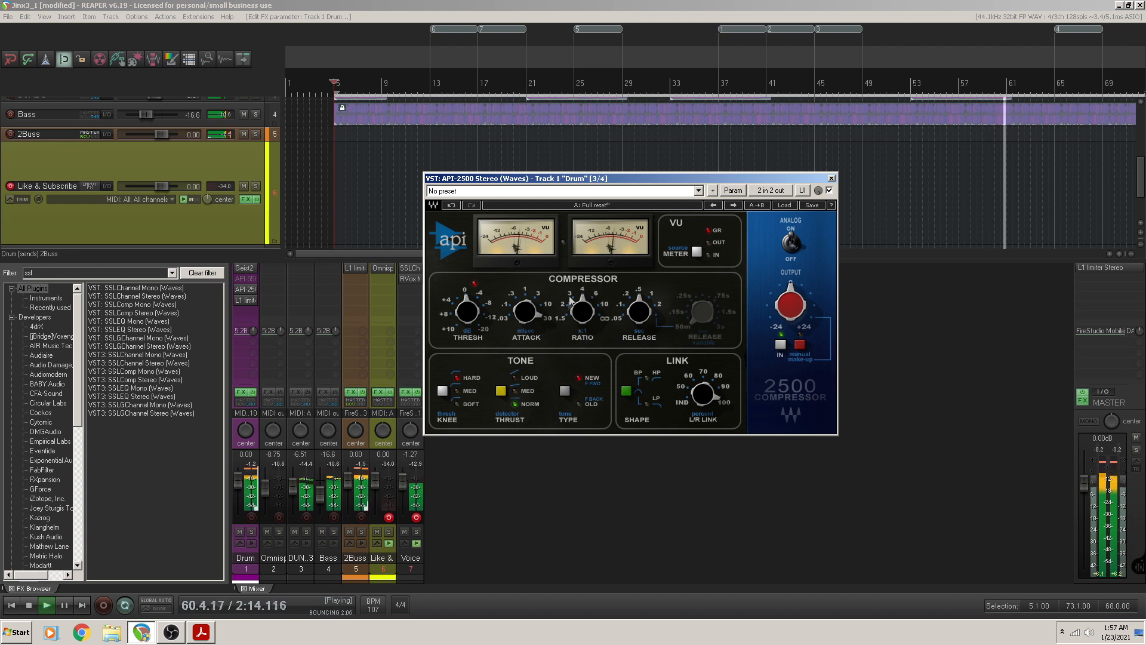
pyautogui.moveTo(636, 319); pyautogui.dragTo(628, 362)
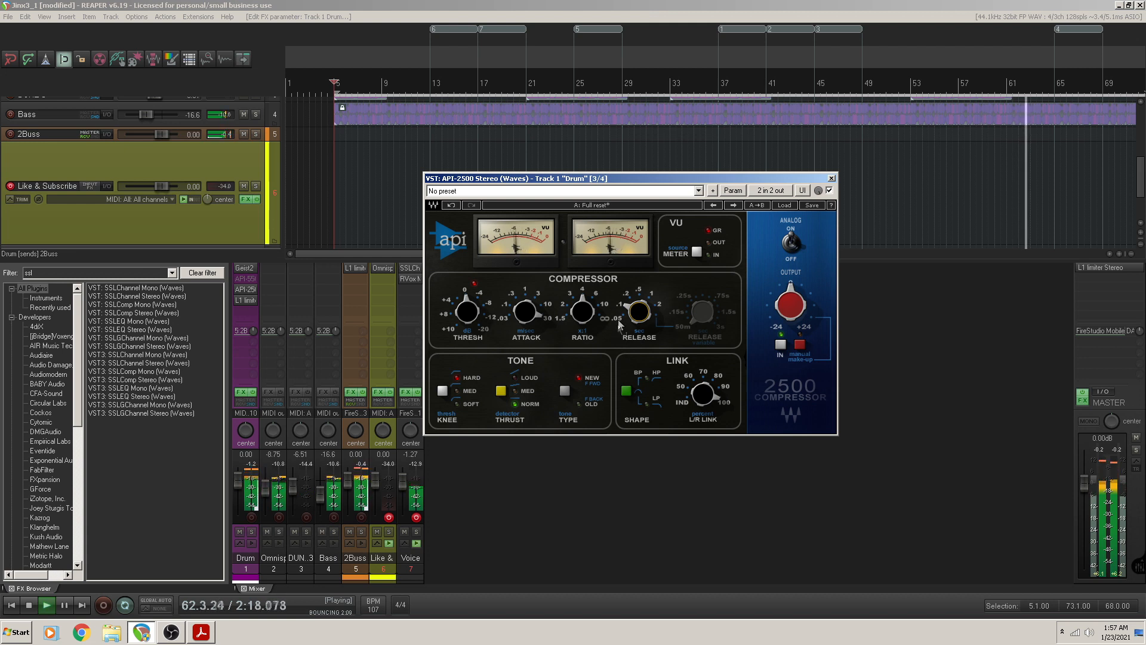
pyautogui.moveTo(633, 317)
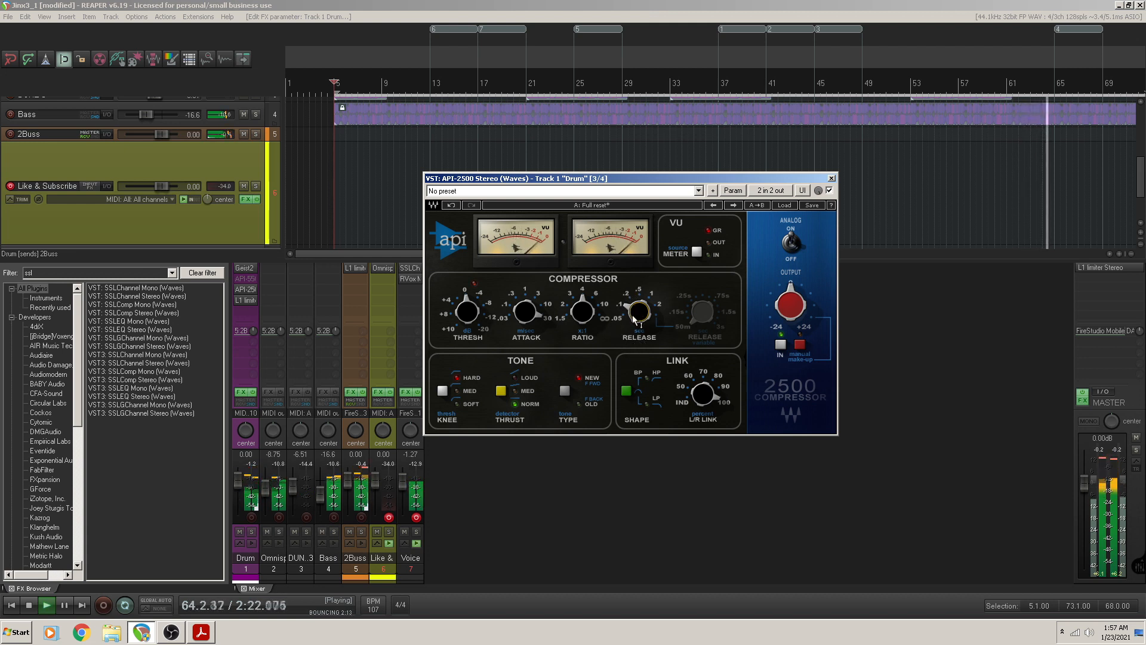
pyautogui.moveTo(634, 314); pyautogui.dragTo(631, 343)
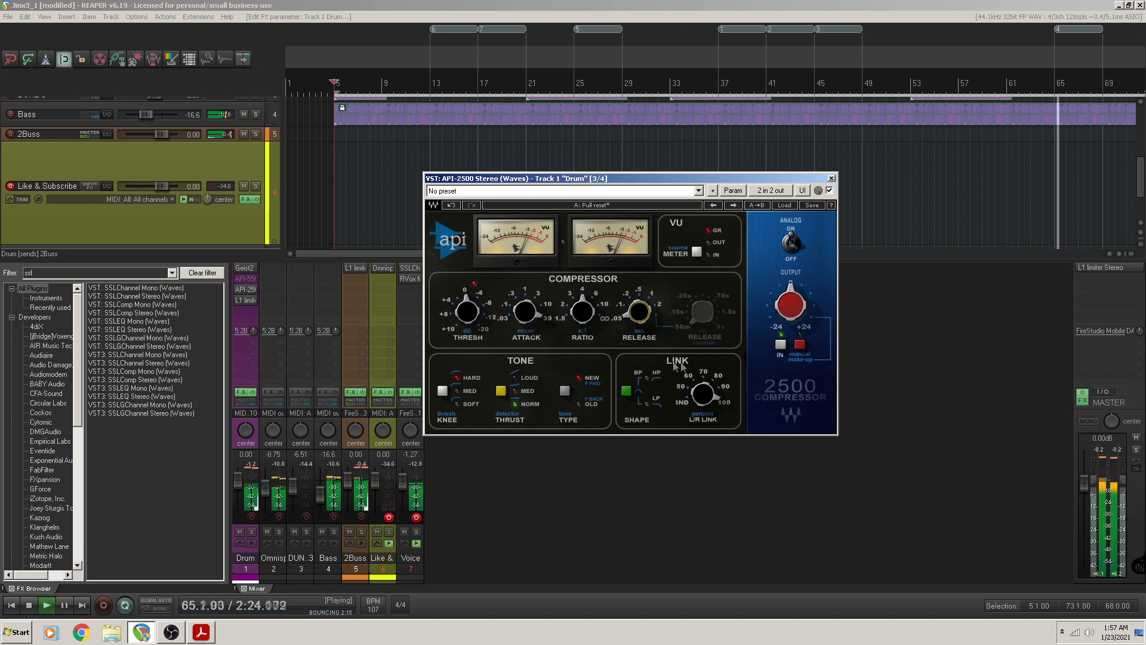
pyautogui.moveTo(475, 311); pyautogui.dragTo(489, 266)
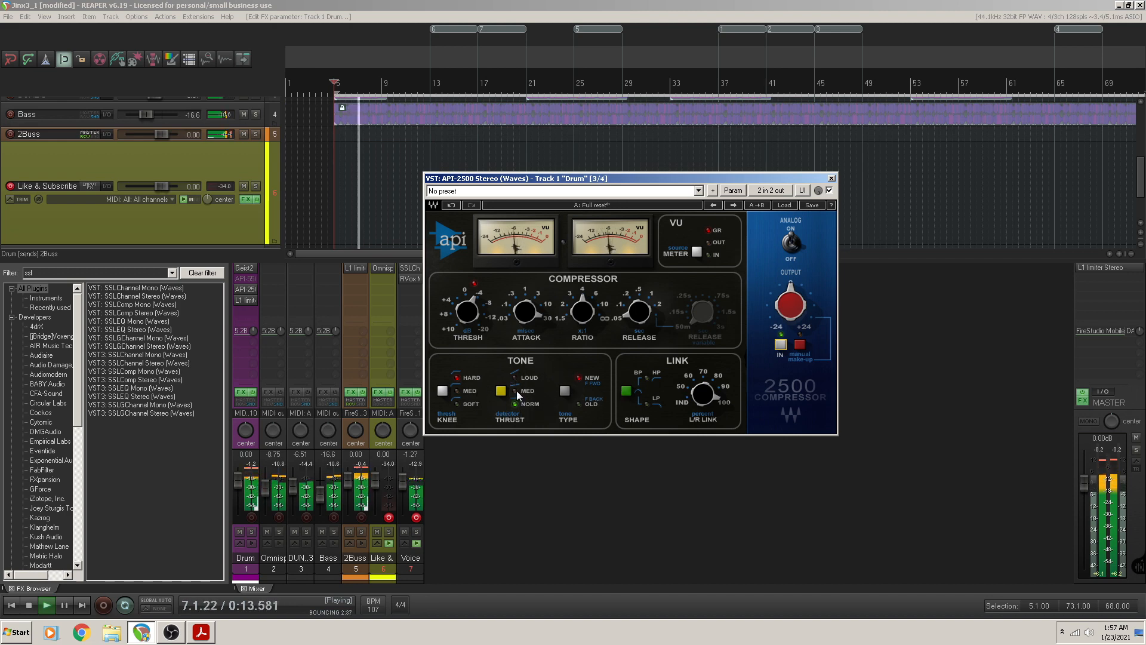
# Switch to the API-2500.pdf manual in Acrobat Reader, read the Tone section's Knee, Thrust and Type descriptions, and return to REAPER
pyautogui.click(201, 632)
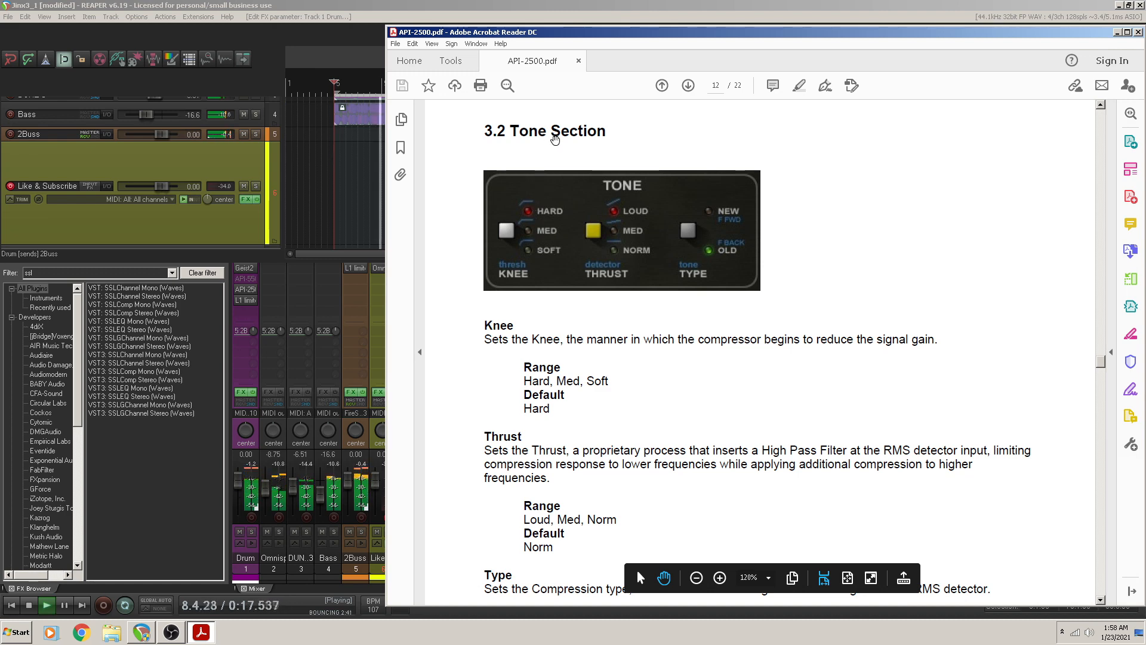
pyautogui.scroll(-3, 629, 346)
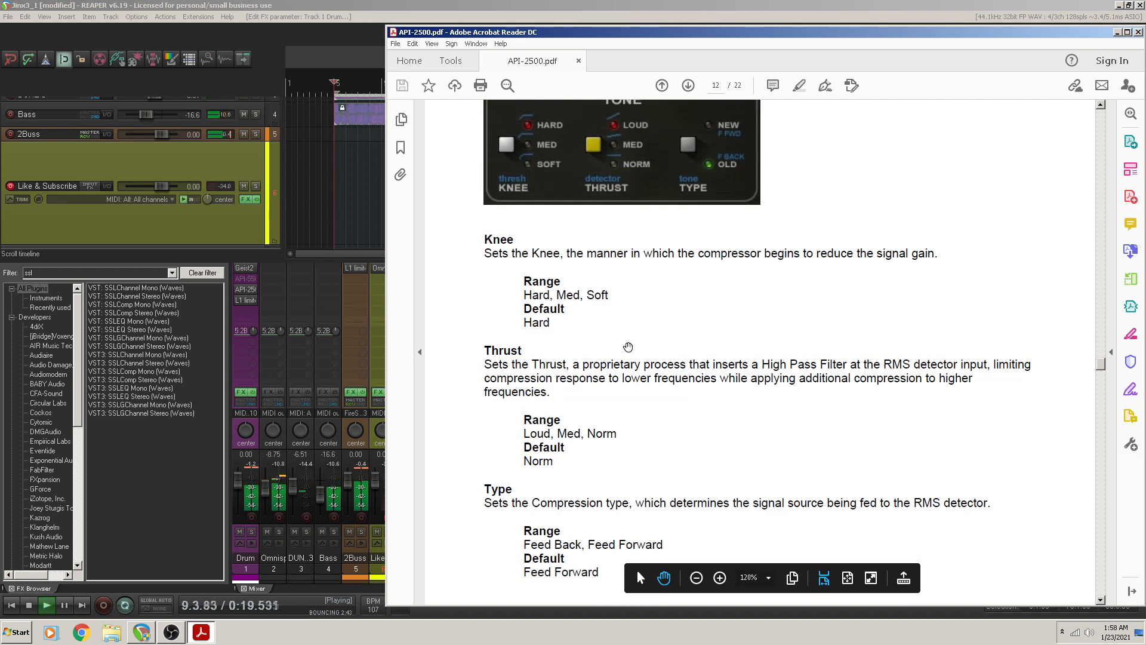
pyautogui.hotkey('alt', 'Tab')
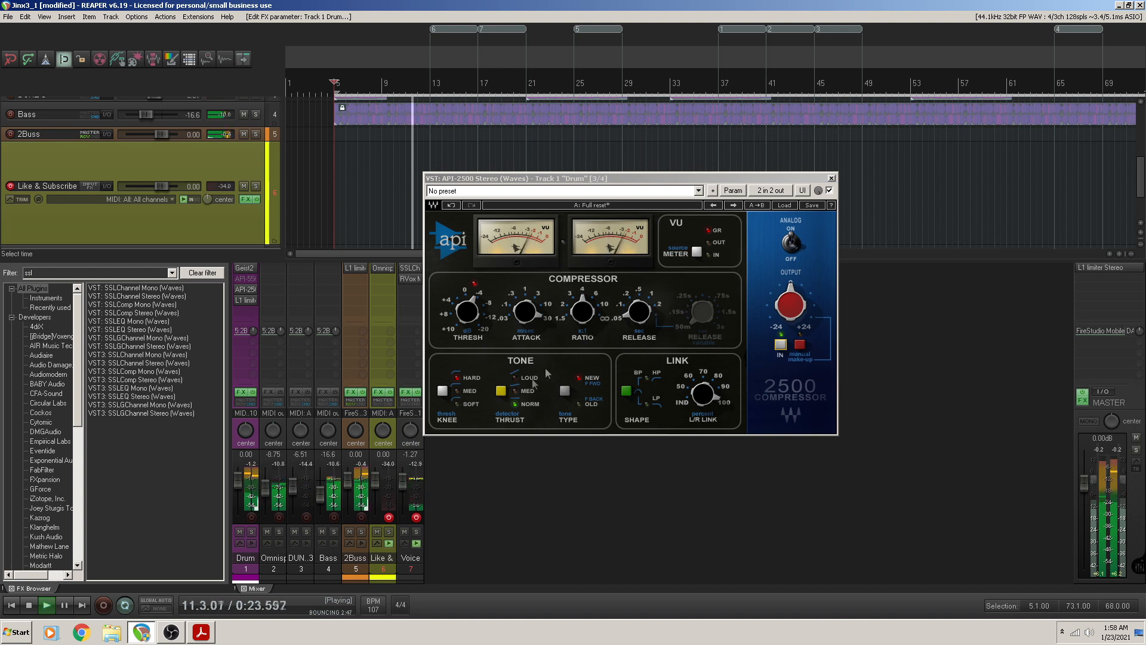
# Audition the Med and Soft knee settings on the Drum compressor and return the knee to Hard
pyautogui.click(458, 392)
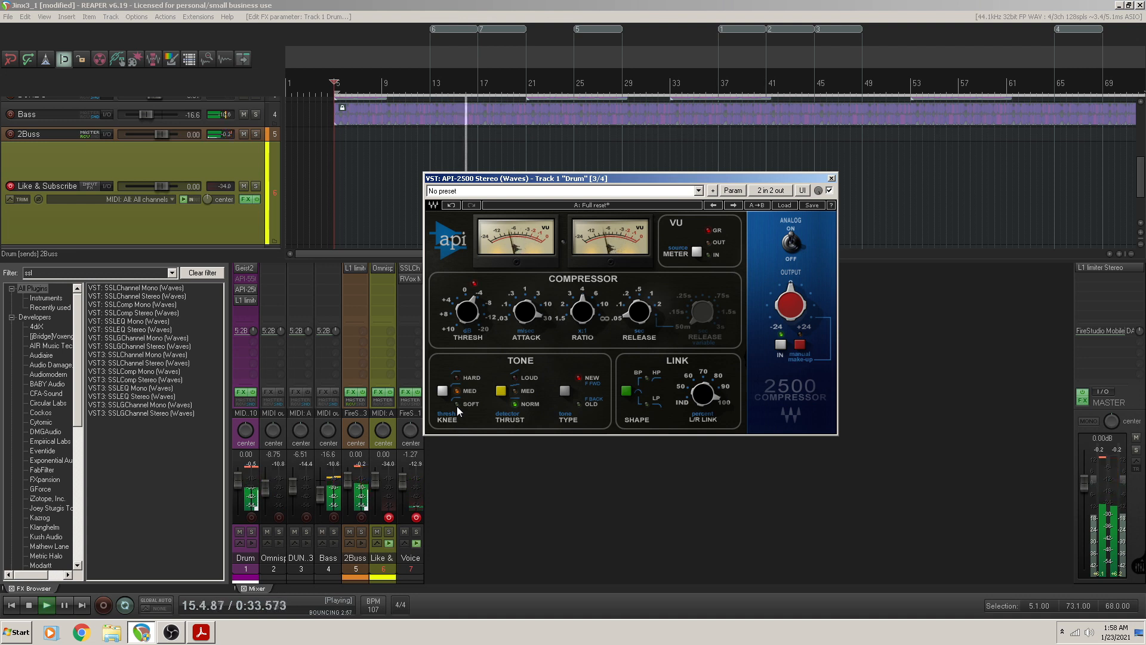
pyautogui.click(457, 406)
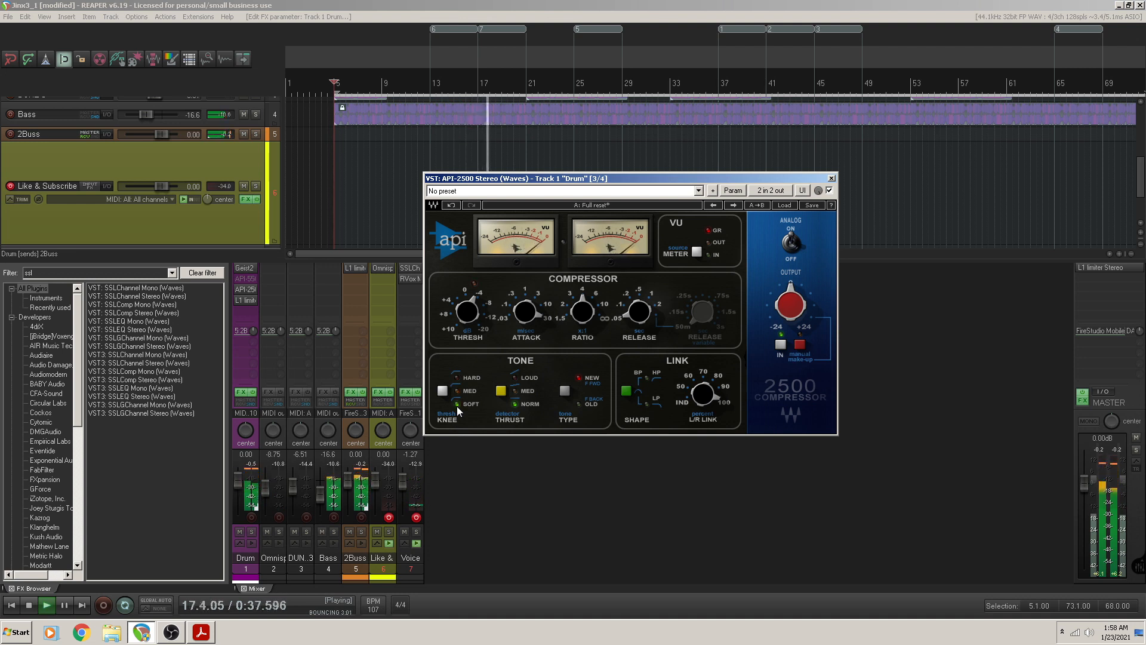
pyautogui.click(460, 392)
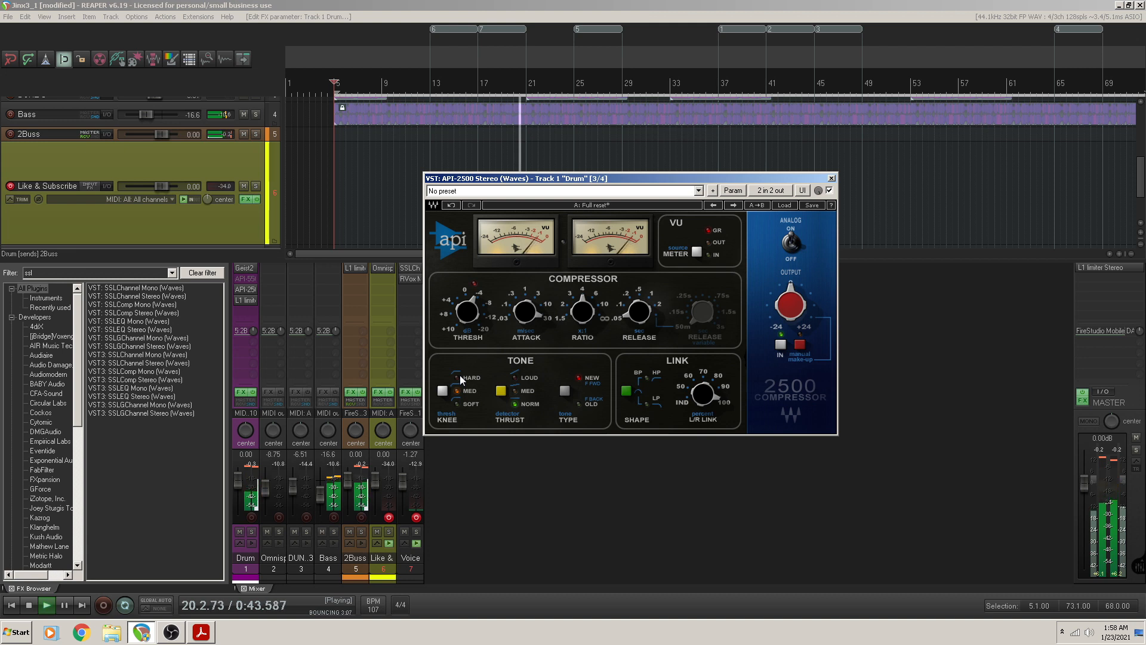
pyautogui.click(460, 376)
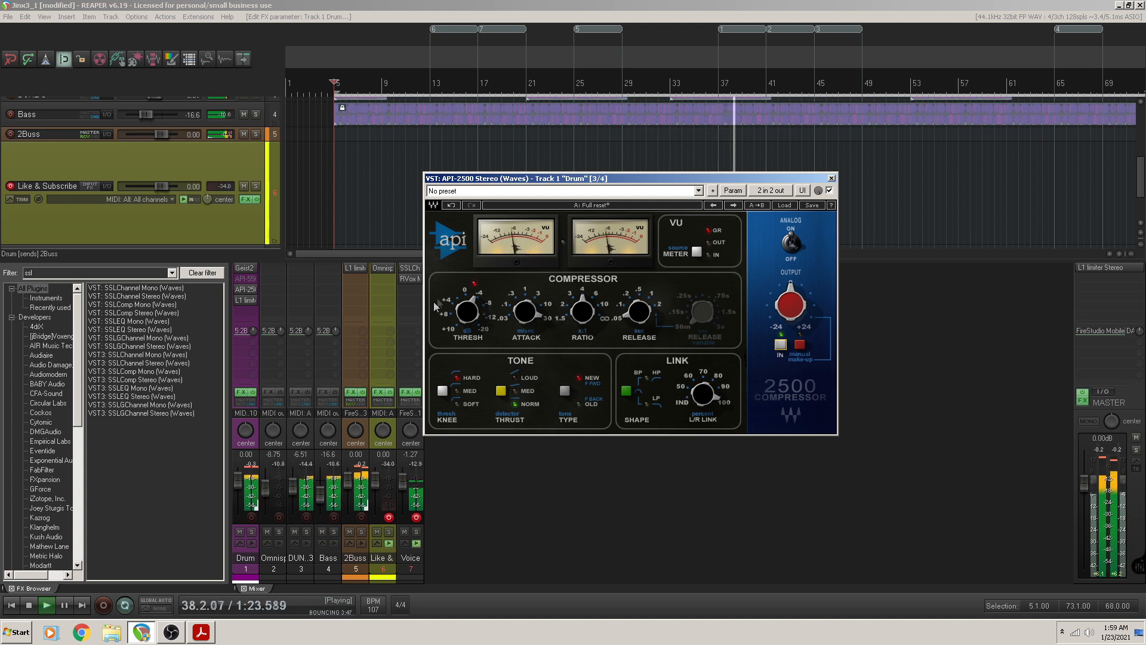
# Fine-tune the Drum compressor's threshold and release while the song plays
pyautogui.moveTo(467, 312)
pyautogui.mouseDown()
pyautogui.moveTo(481, 261)
pyautogui.moveTo(469, 314)
pyautogui.mouseUp()
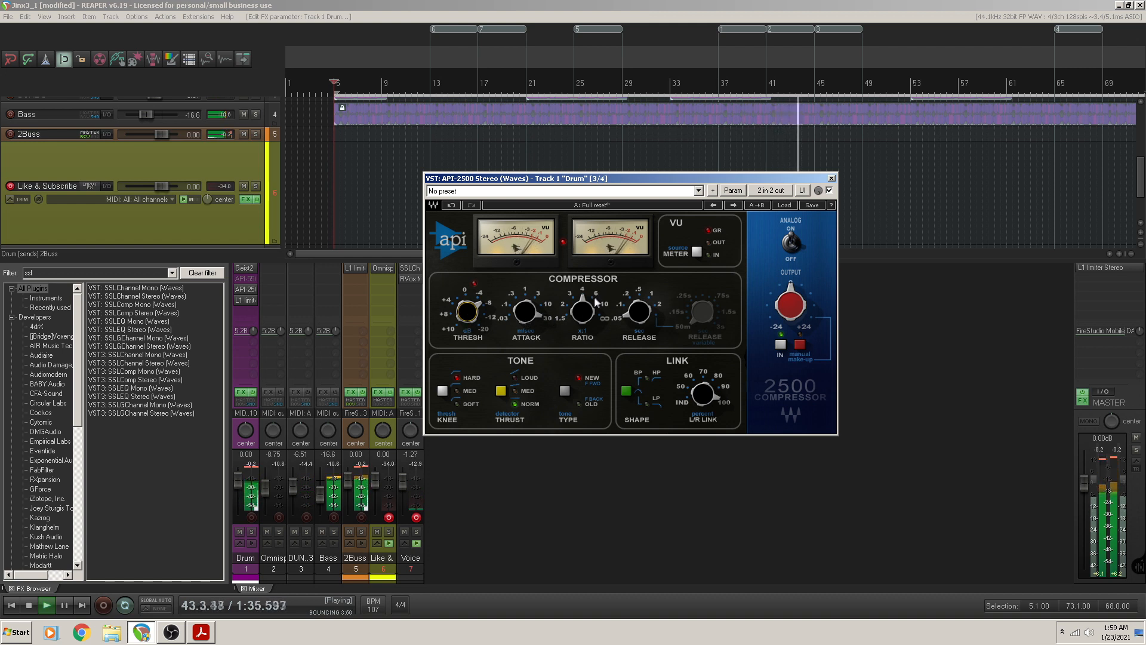
pyautogui.moveTo(558, 335)
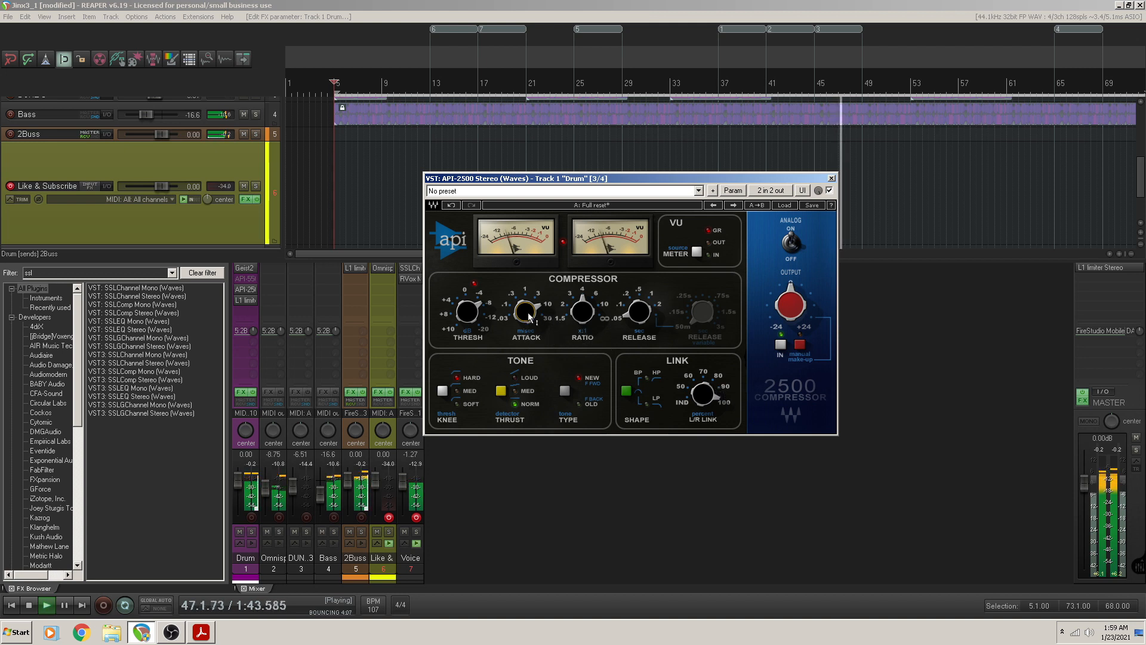
pyautogui.moveTo(638, 309); pyautogui.dragTo(639, 230)
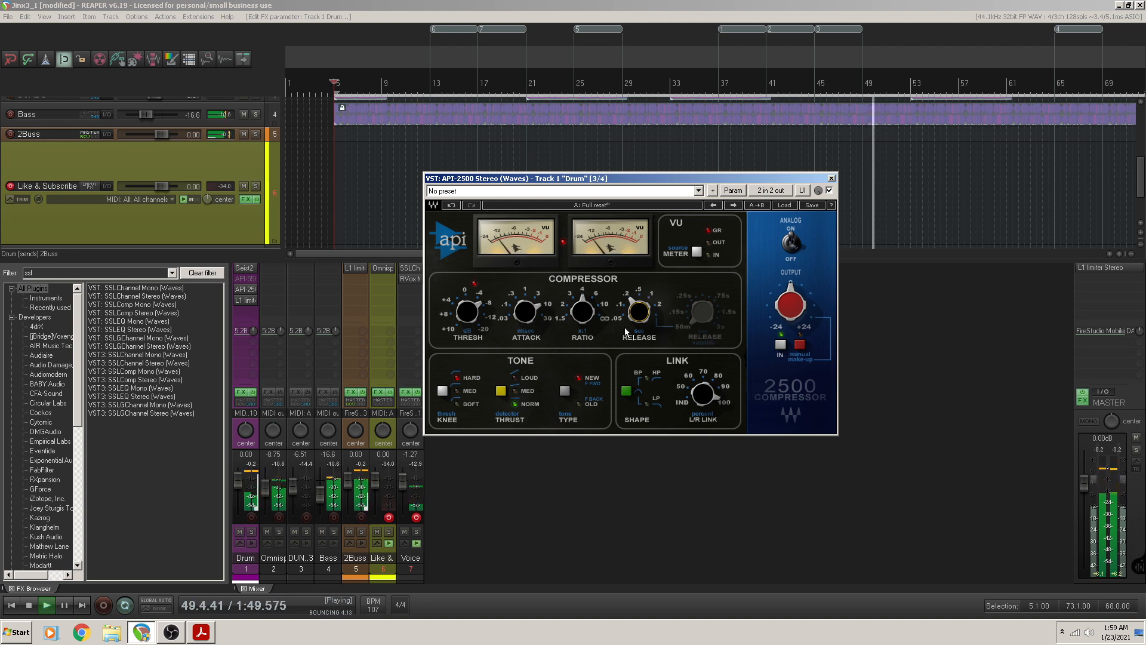
pyautogui.moveTo(465, 316); pyautogui.dragTo(439, 443)
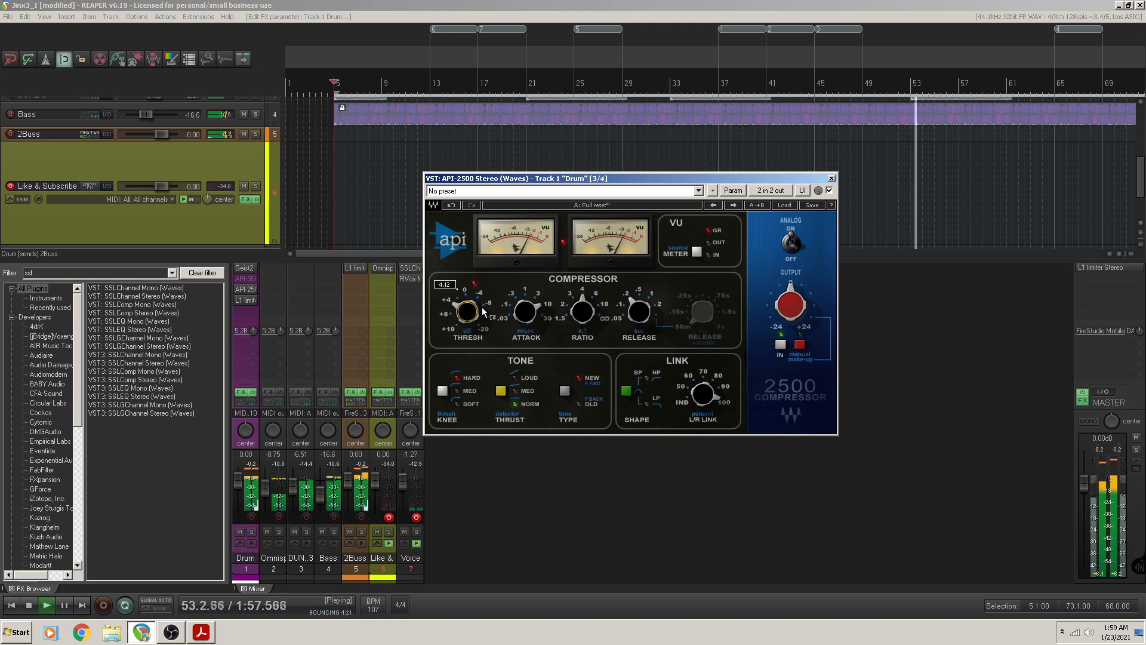
# In the Drum compressor's Tone section, set Knee to Med, Thrust to Med and Type to Old
pyautogui.click(460, 391)
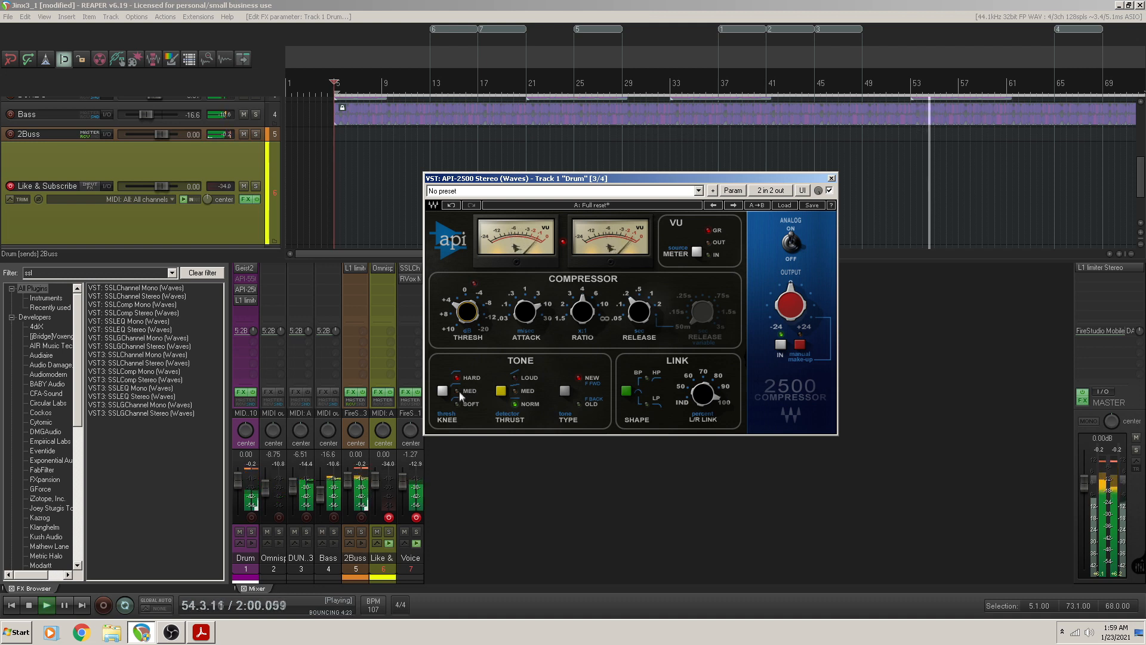
pyautogui.click(529, 392)
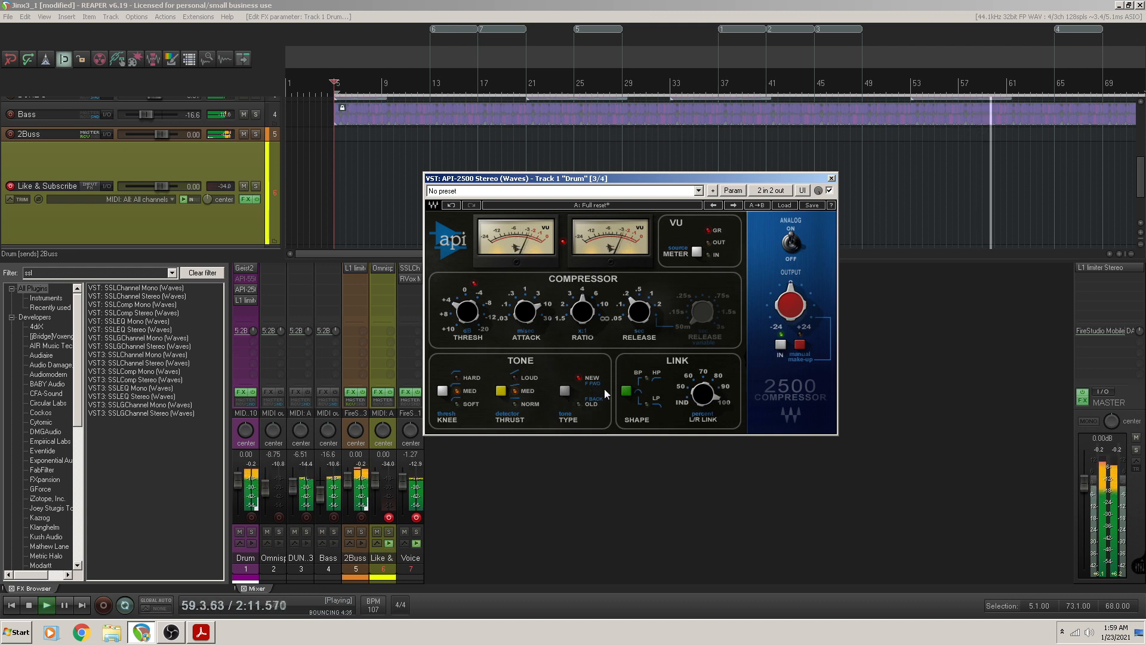
pyautogui.click(590, 405)
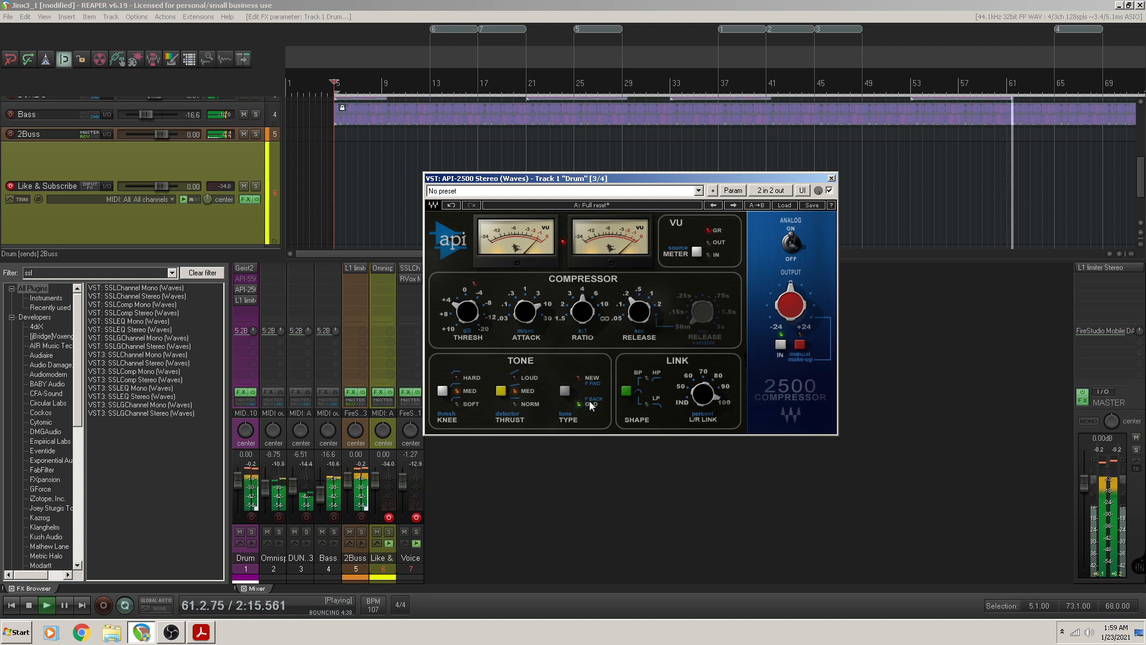
# Readjust the Drum compressor's threshold and compare the New and Old types, leaving Type on Old
pyautogui.moveTo(468, 311); pyautogui.dragTo(474, 264)
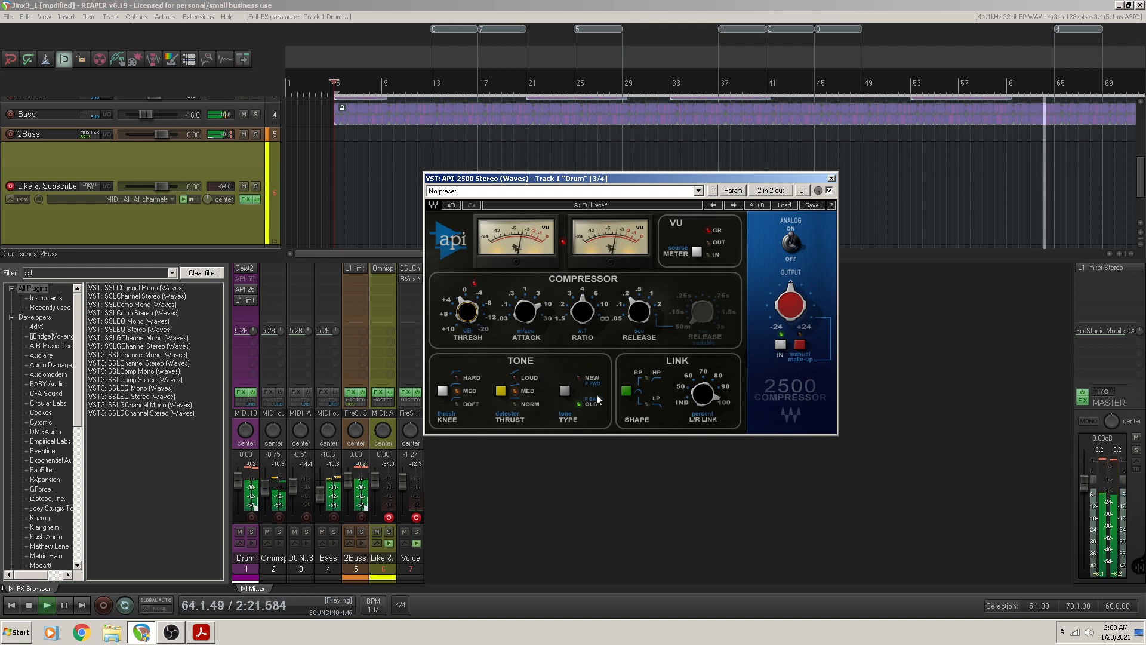
pyautogui.click(582, 378)
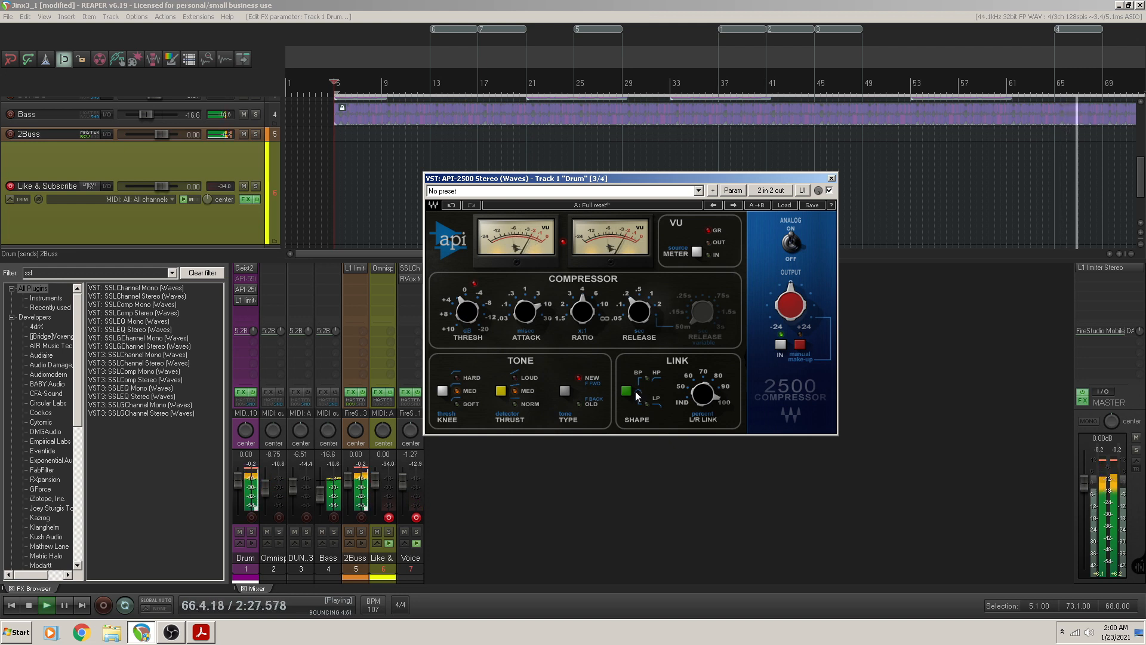
pyautogui.click(580, 404)
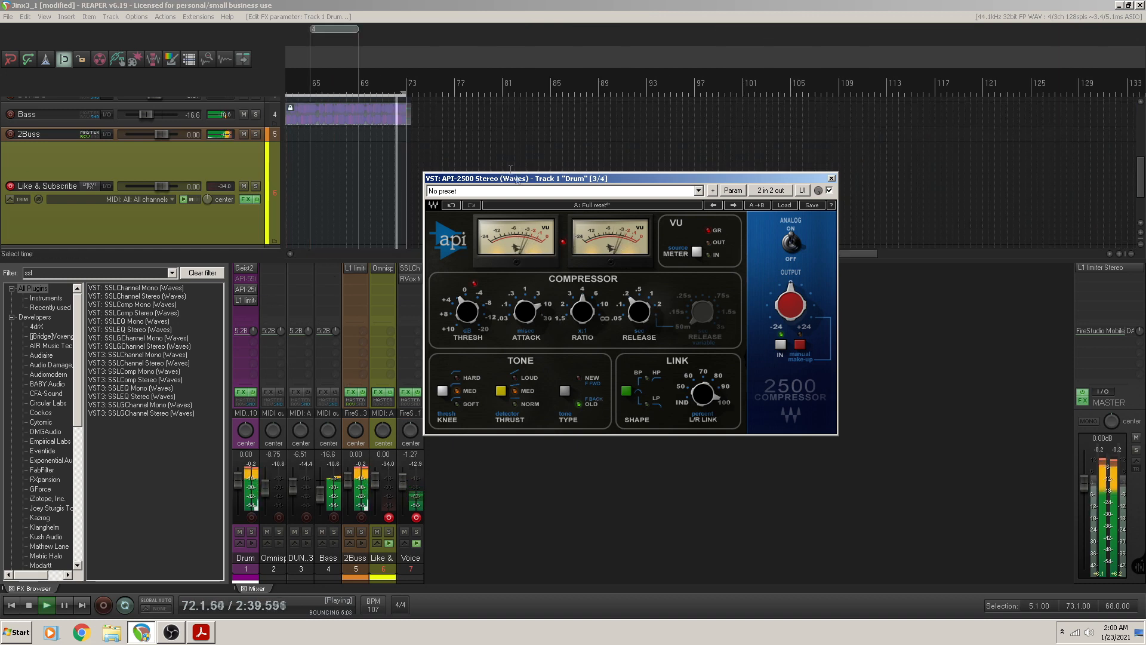
# Filter the plugin list by "api" and insert API-2500 Stereo (Waves) before the L1 limiter on the 2Buss track
pyautogui.moveTo(528, 180); pyautogui.dragTo(585, 210)
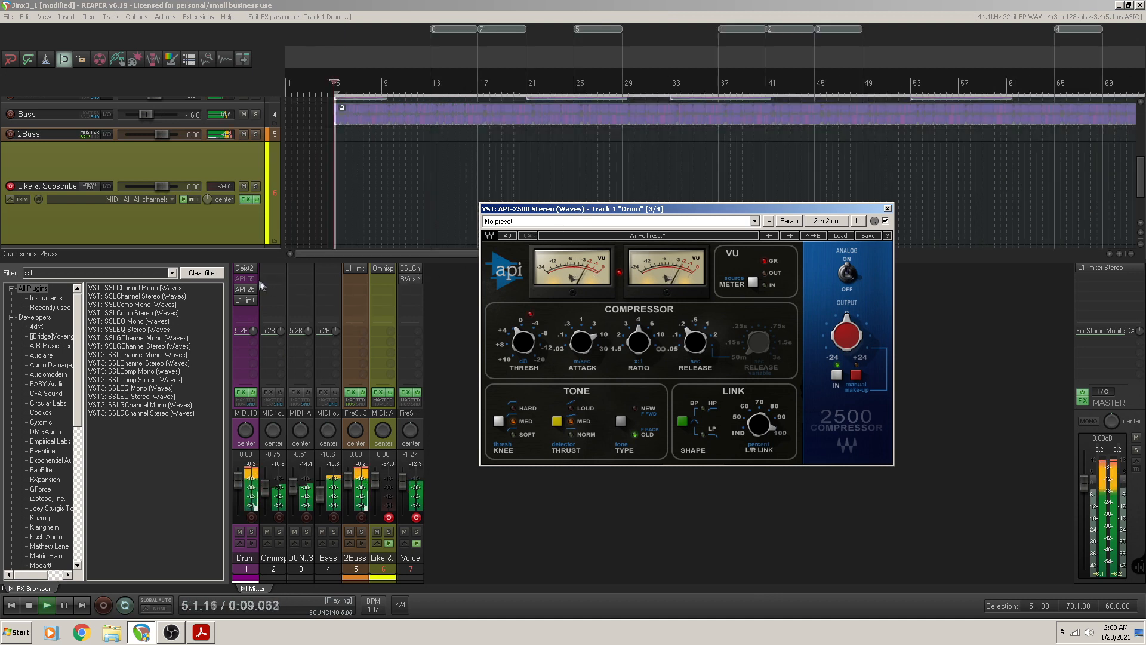
pyautogui.doubleClick(104, 273)
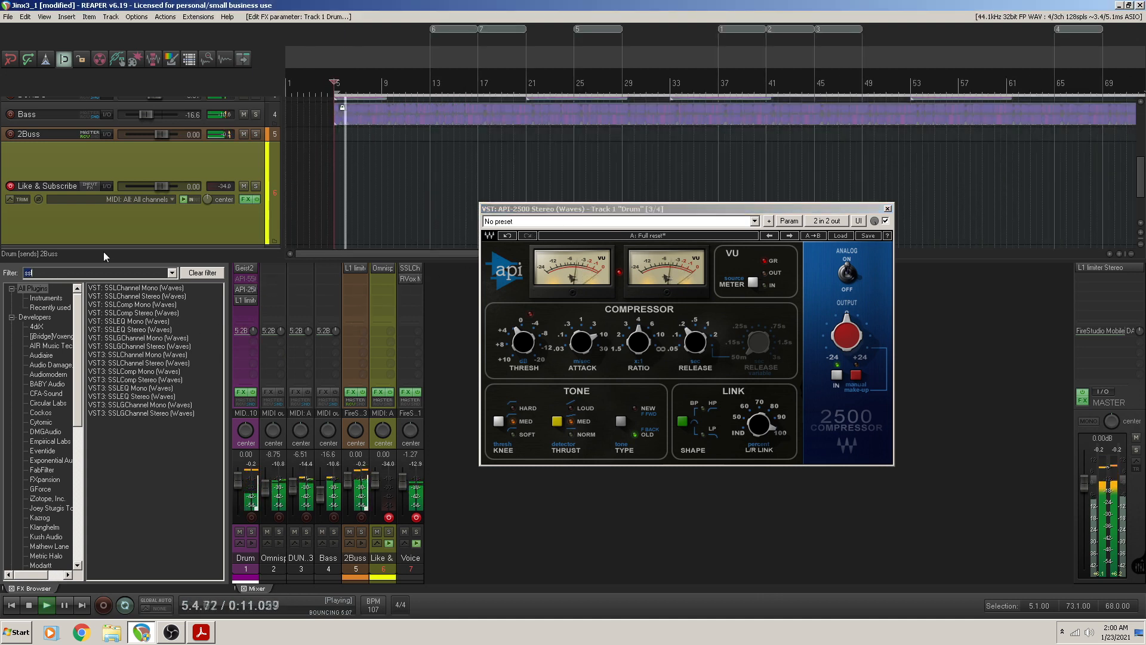
pyautogui.press('BackSpace')
pyautogui.write('a')
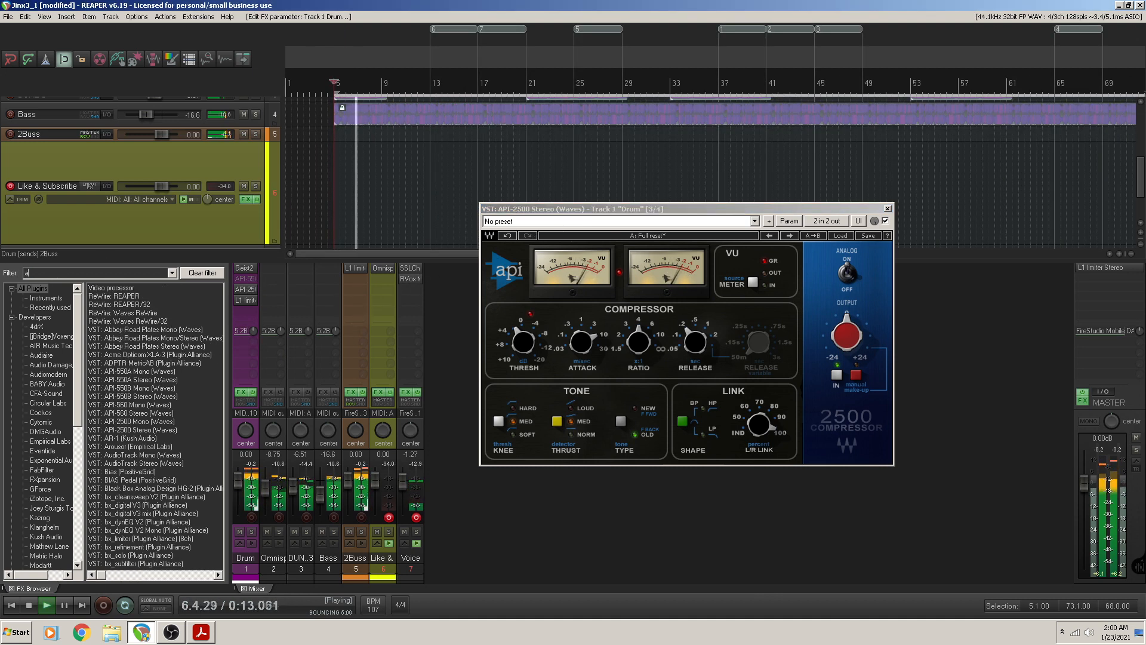
pyautogui.write('pi250')
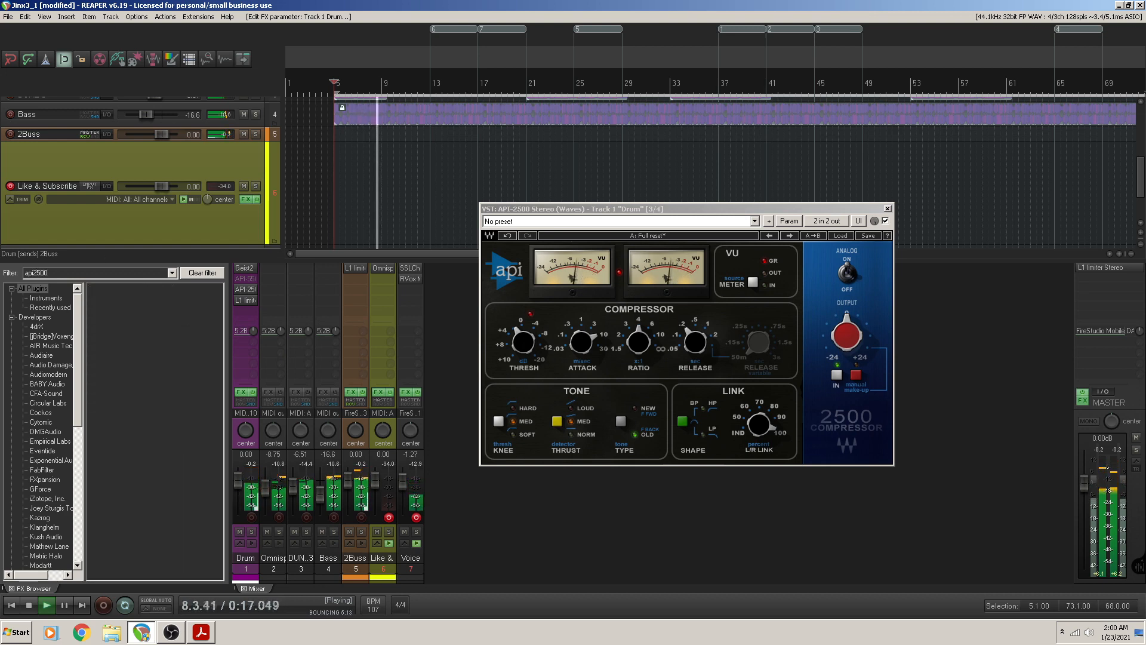
pyautogui.write('0')
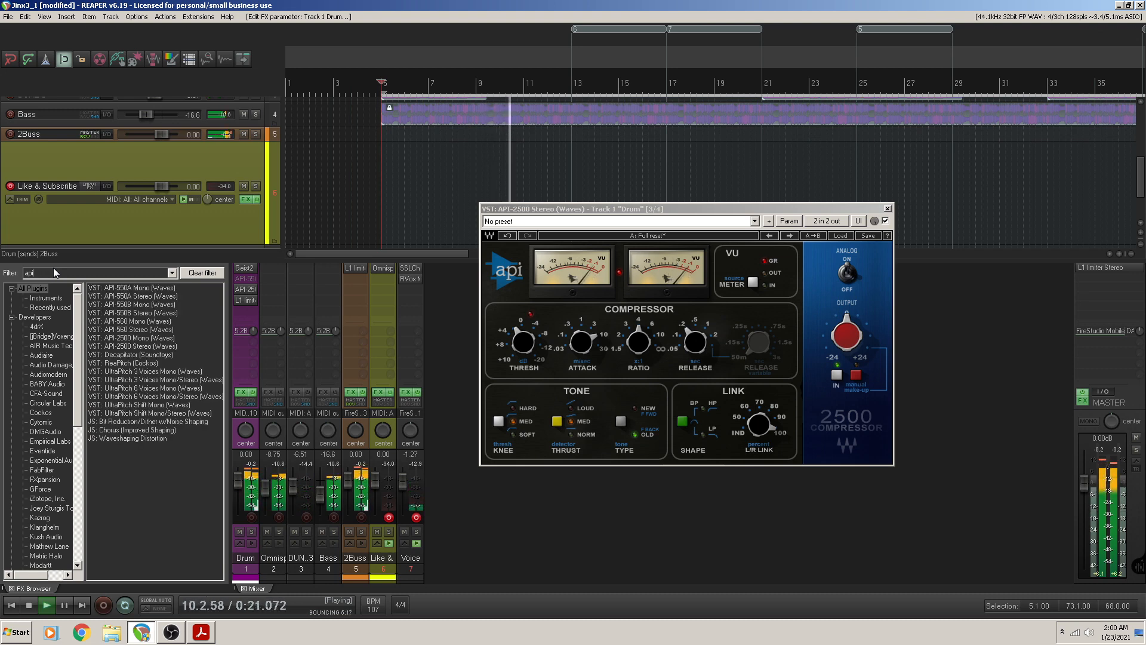
pyautogui.scroll(-1, 166, 390)
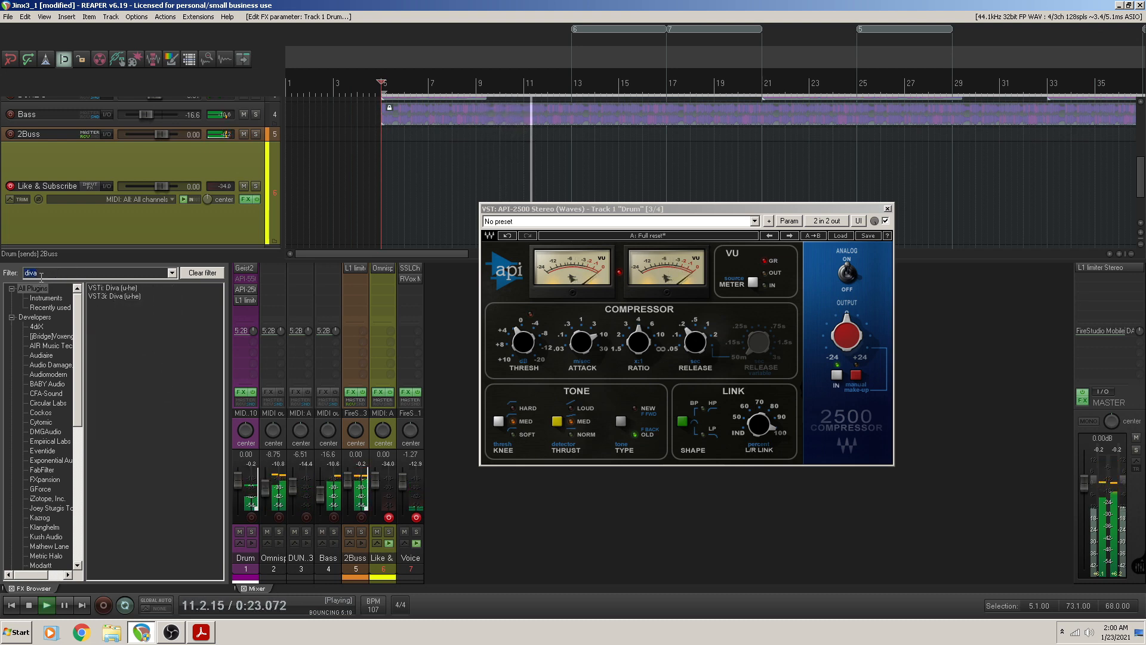
pyautogui.write('api')
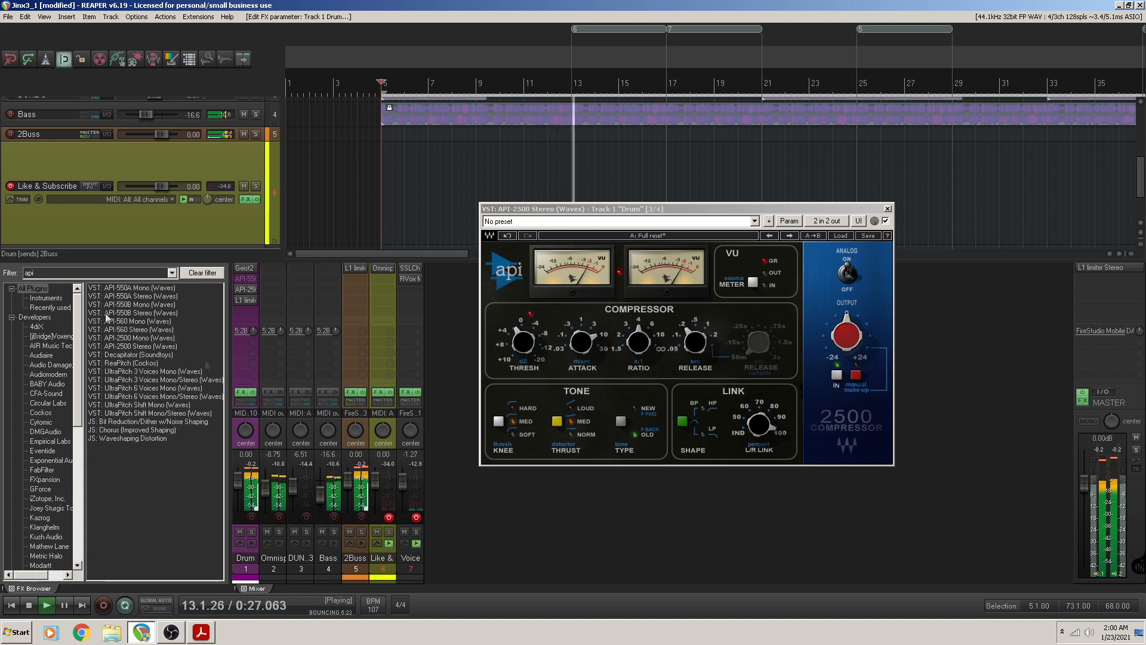
pyautogui.moveTo(131, 347); pyautogui.dragTo(357, 269)
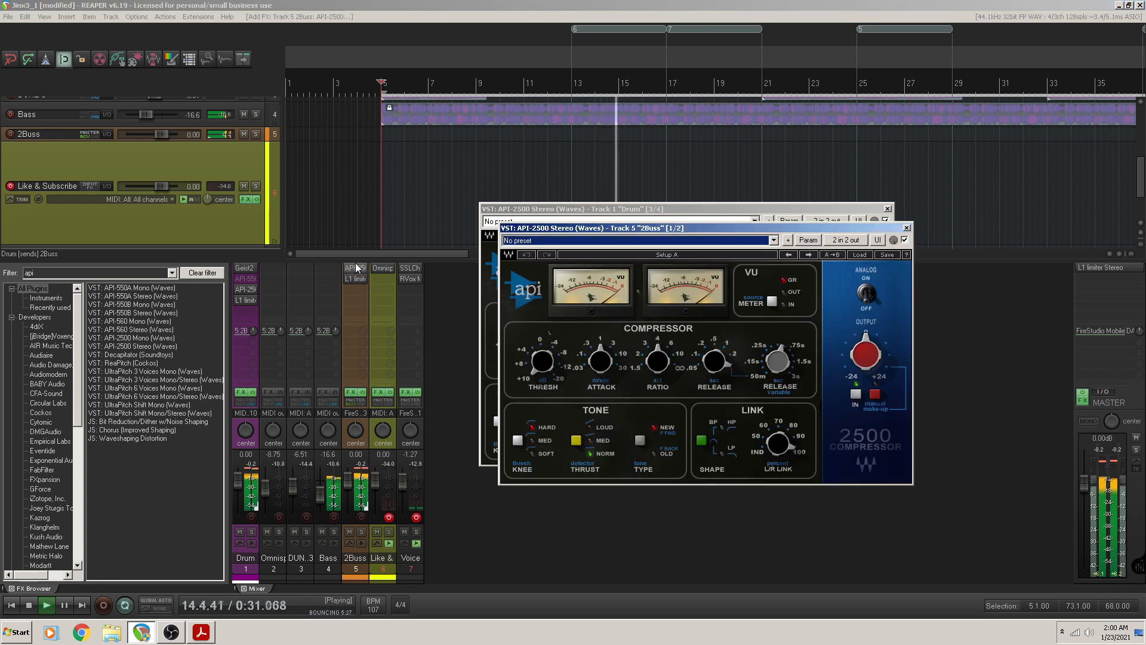
# Close the Drum track's API-2500 window and reposition the 2Buss API-2500 window for editing
pyautogui.moveTo(661, 210); pyautogui.dragTo(591, 152)
pyautogui.moveTo(455, 309)
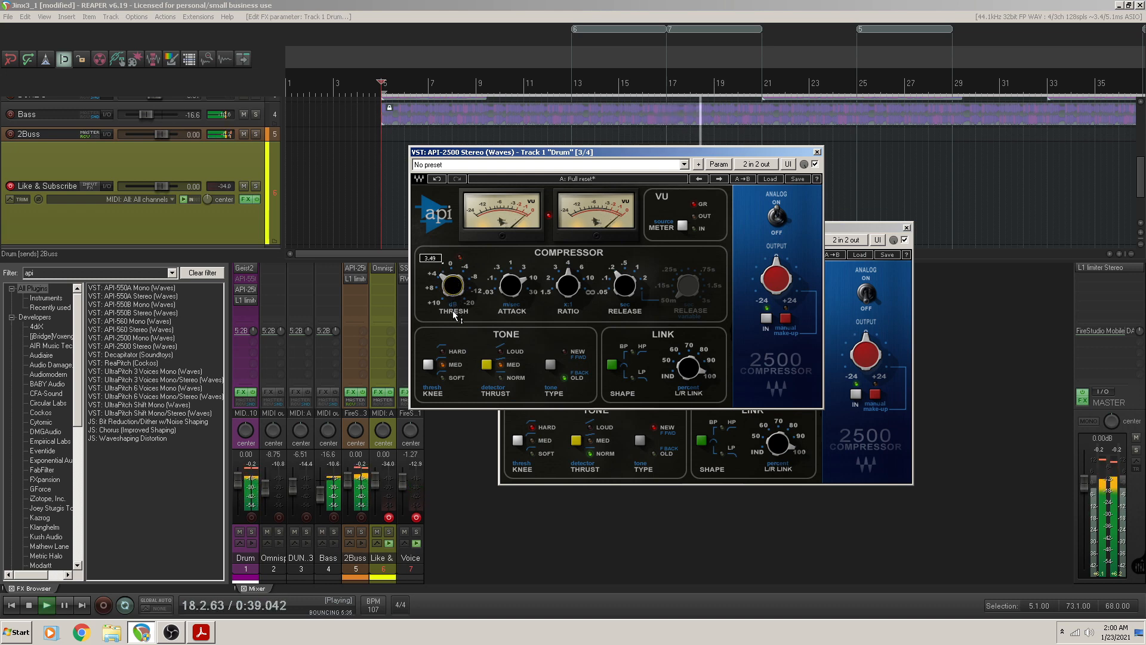
pyautogui.click(818, 151)
pyautogui.moveTo(661, 229); pyautogui.dragTo(650, 203)
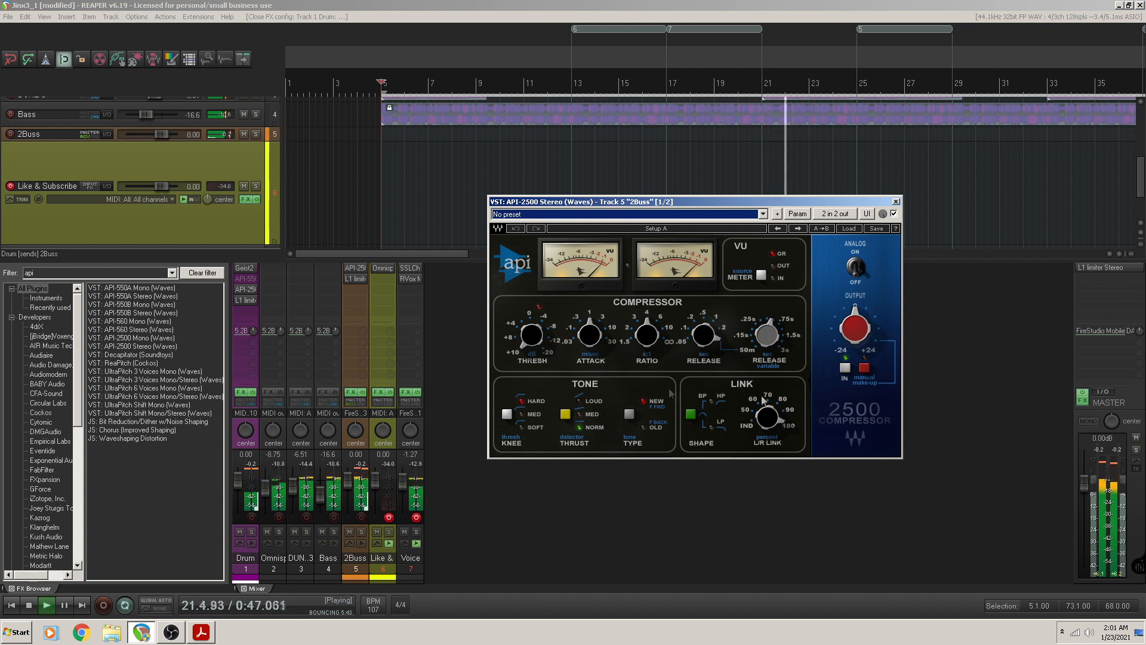
# Adjust the 2Buss compressor's threshold and attack while the song plays, and switch its release from Variable to a fixed time
pyautogui.moveTo(533, 336); pyautogui.dragTo(549, 210)
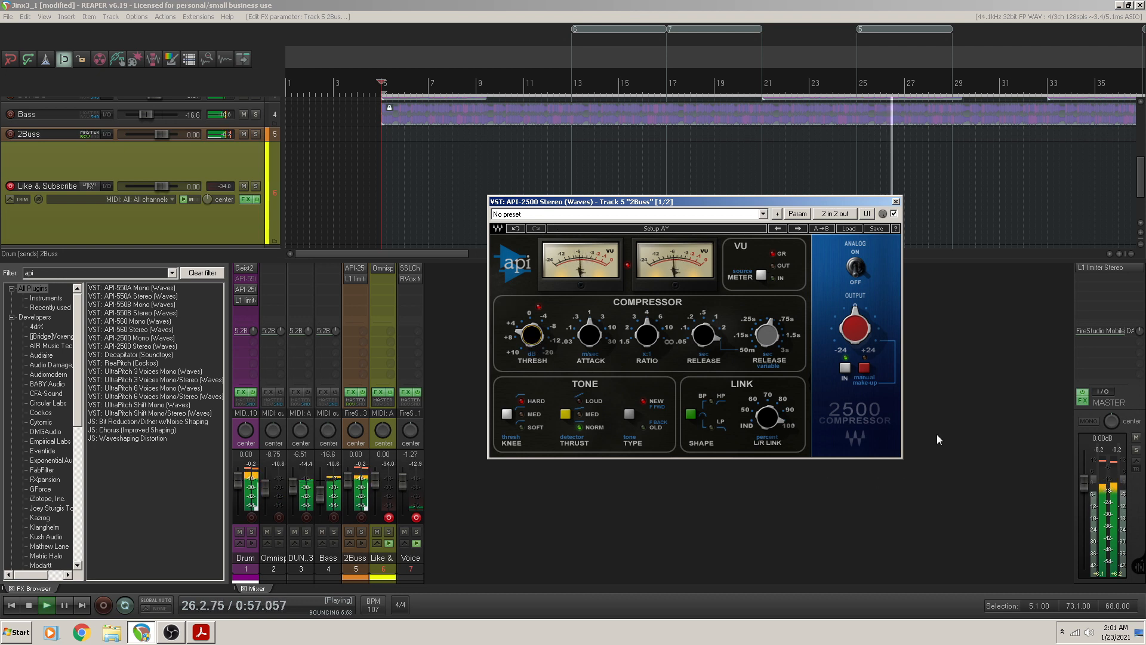
pyautogui.moveTo(586, 329); pyautogui.dragTo(588, 221)
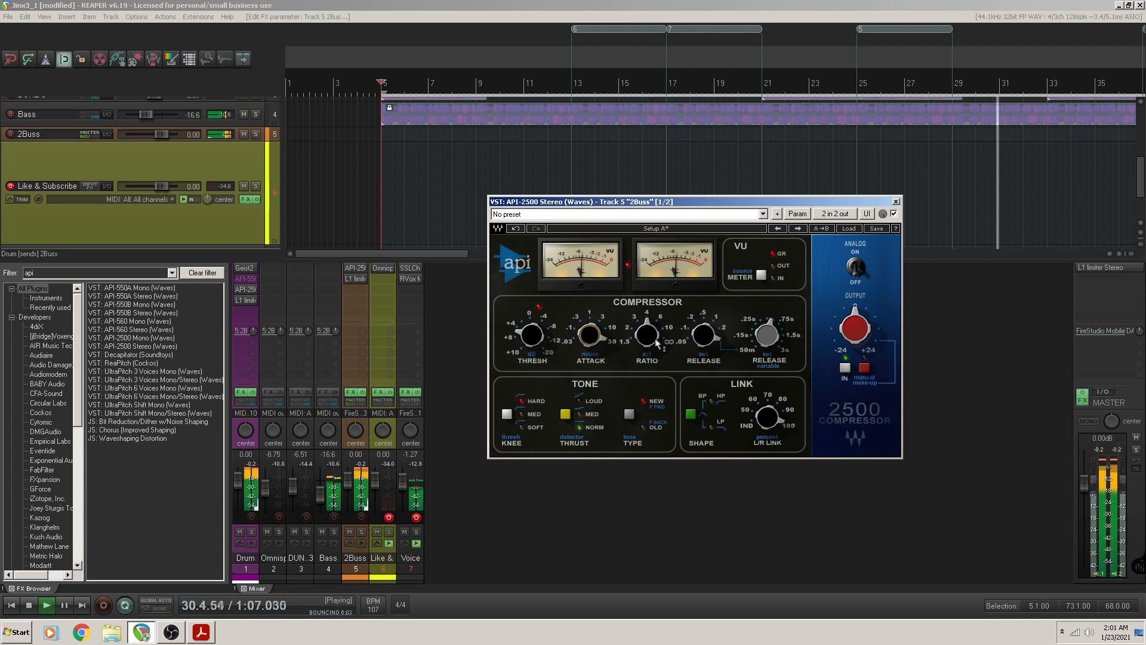
pyautogui.moveTo(641, 353)
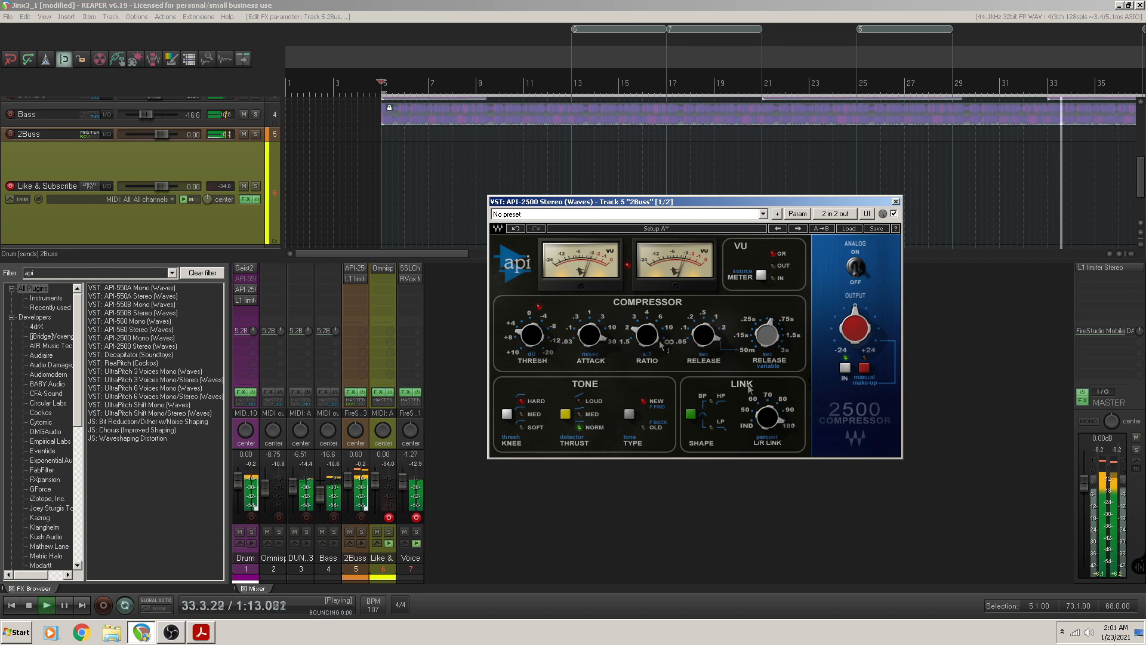
pyautogui.click(687, 334)
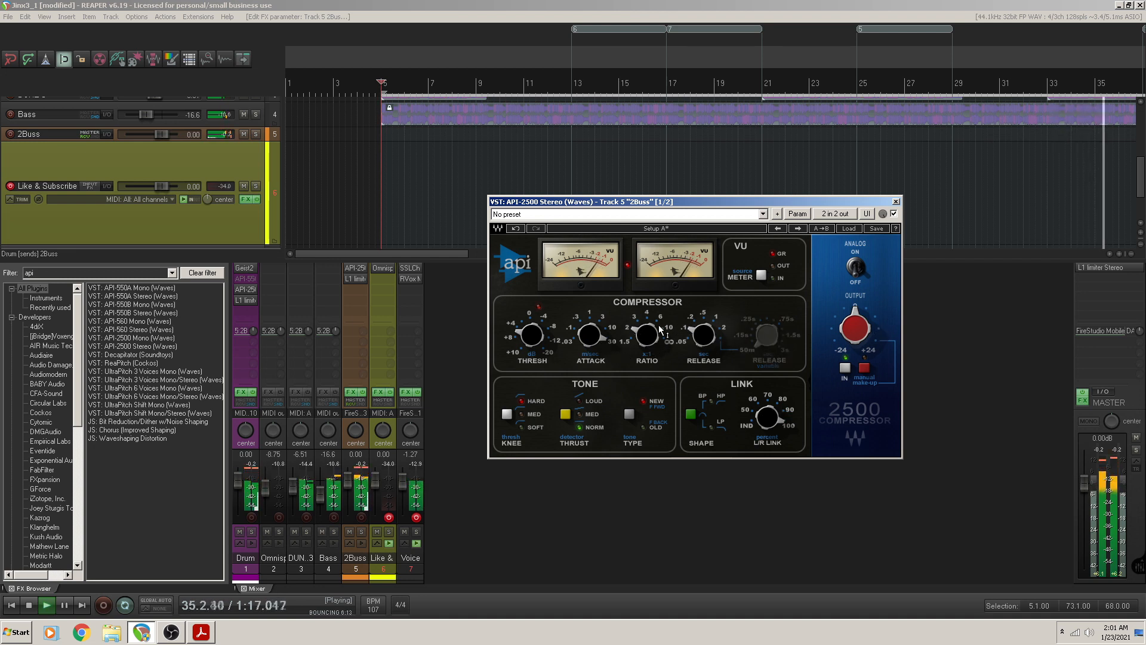
pyautogui.moveTo(533, 339); pyautogui.dragTo(536, 357)
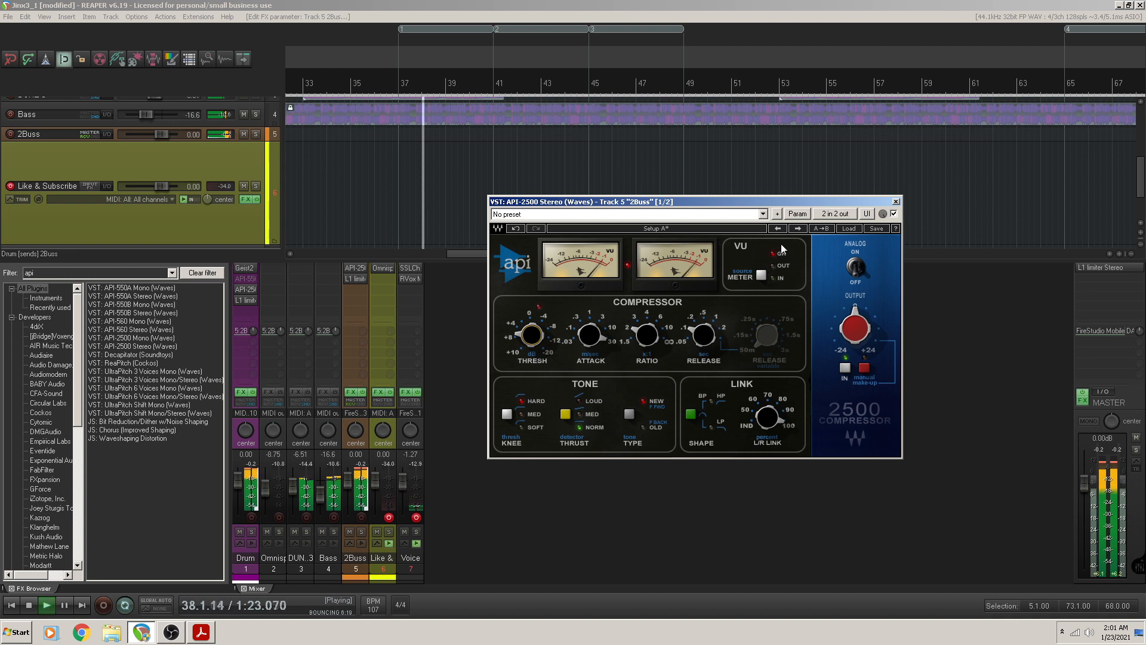
# Compare the 2Buss compressor engaged and bypassed with the VU meters on Out, and set its threshold to about -7
pyautogui.click(844, 369)
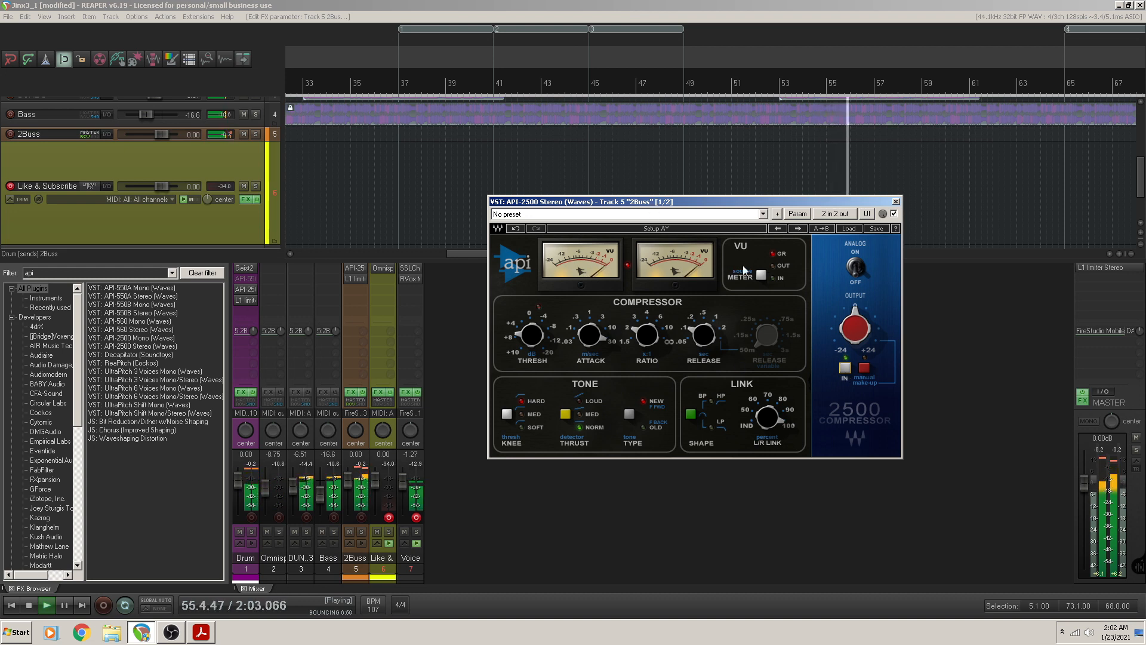
pyautogui.click(774, 267)
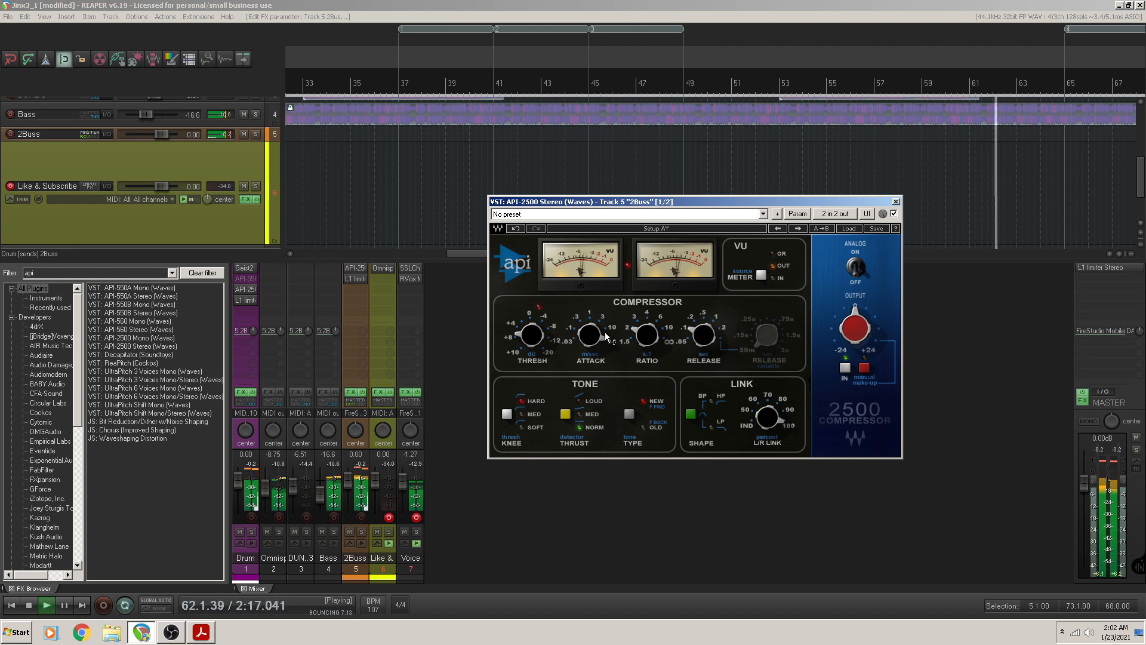
pyautogui.moveTo(535, 339)
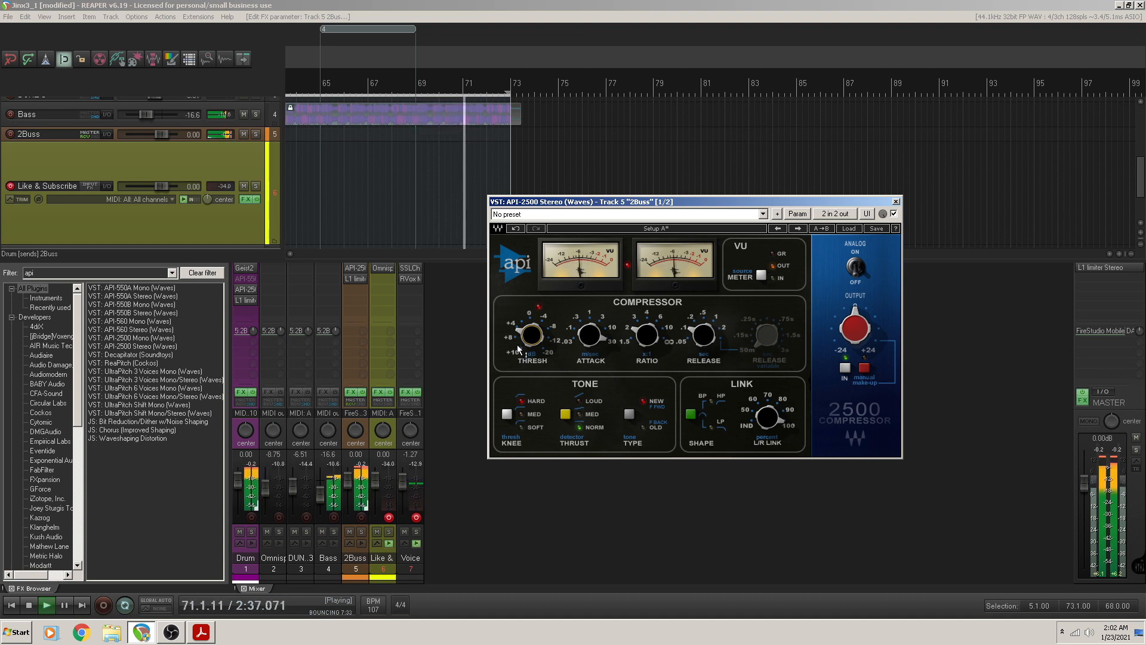
pyautogui.moveTo(519, 350); pyautogui.dragTo(535, 329)
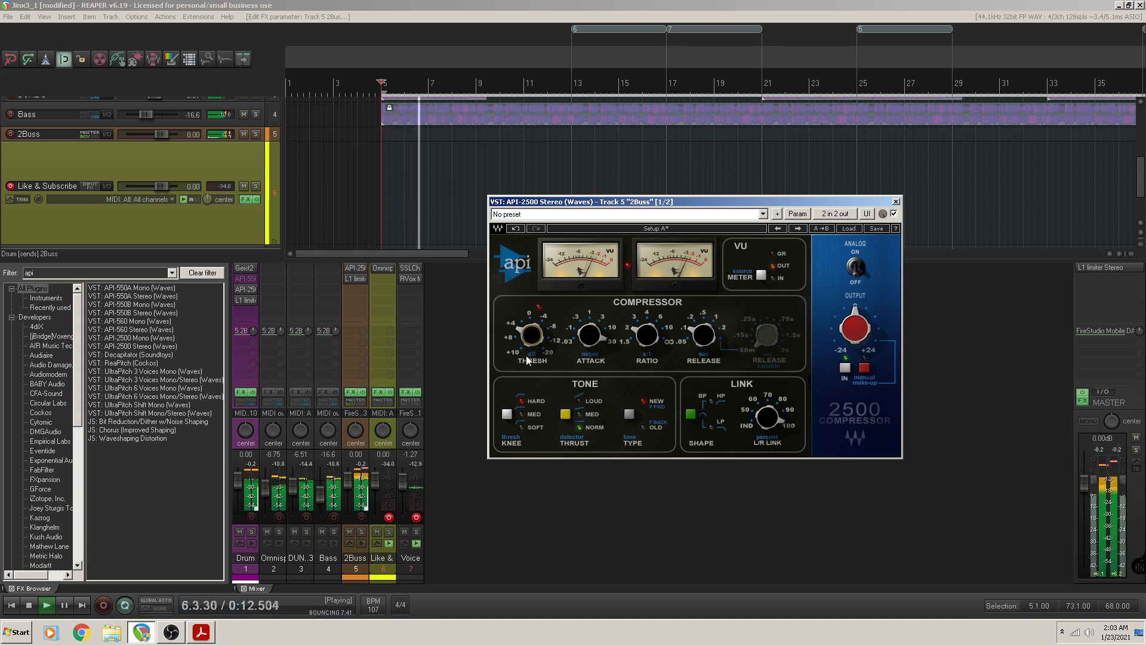
pyautogui.moveTo(533, 342)
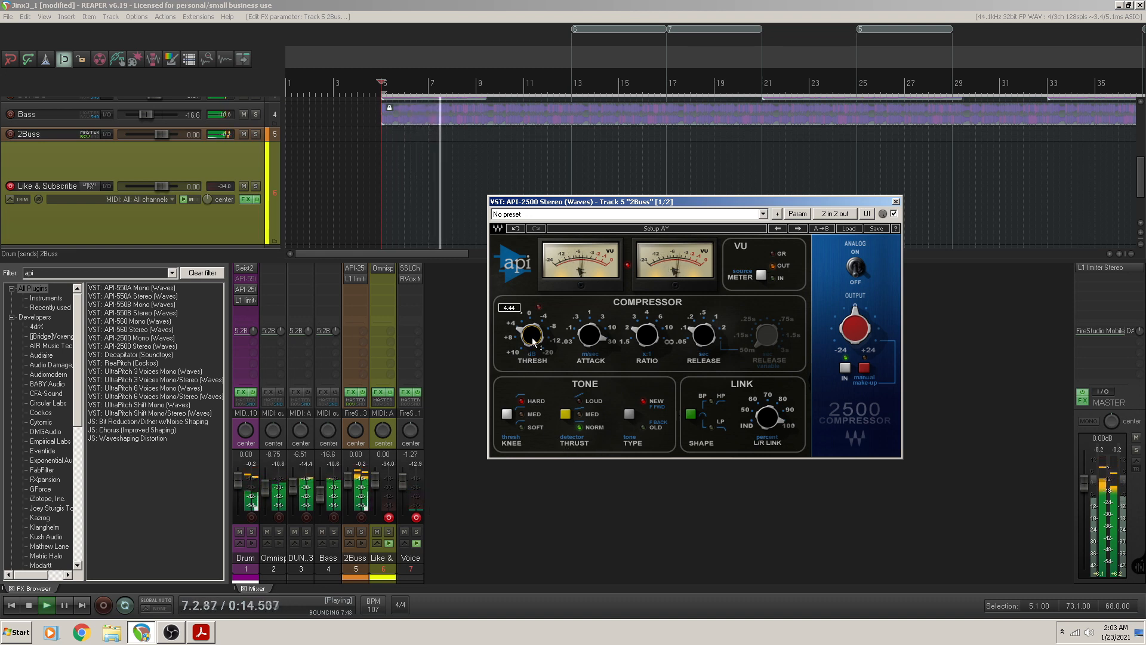
pyautogui.moveTo(533, 342); pyautogui.dragTo(550, 247)
pyautogui.moveTo(523, 335); pyautogui.dragTo(547, 271)
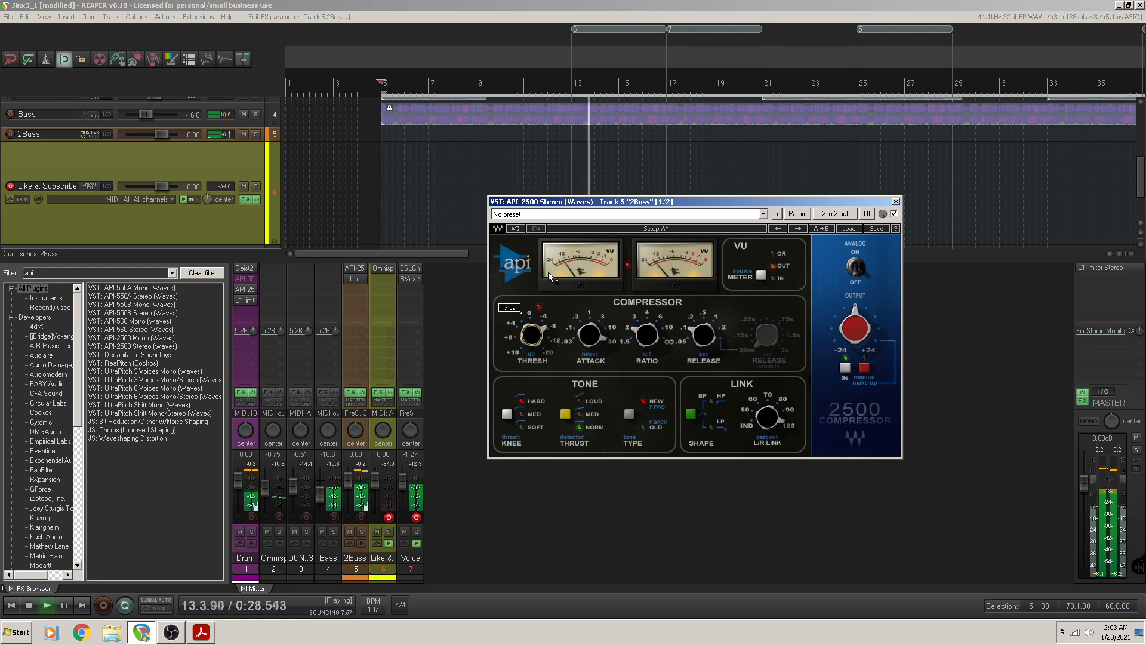
# On the 2Buss compressor, set Knee to Med, Thrust to Med and Type to Old, and switch the VU meters to GR
pyautogui.click(521, 412)
pyautogui.click(580, 412)
pyautogui.click(642, 427)
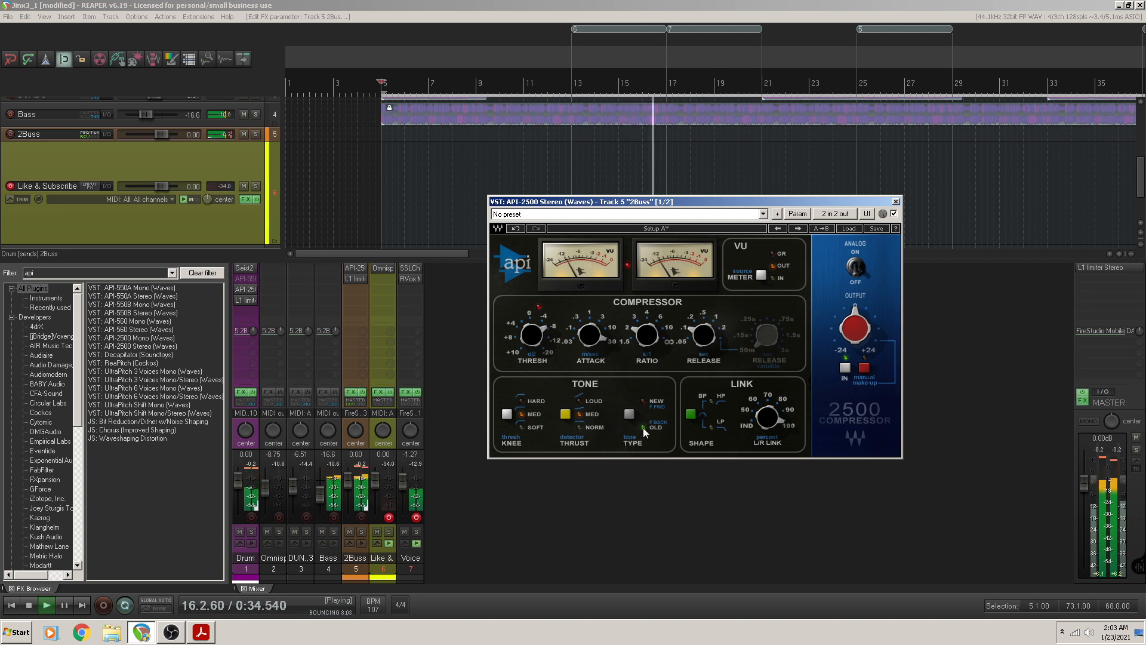
pyautogui.click(775, 256)
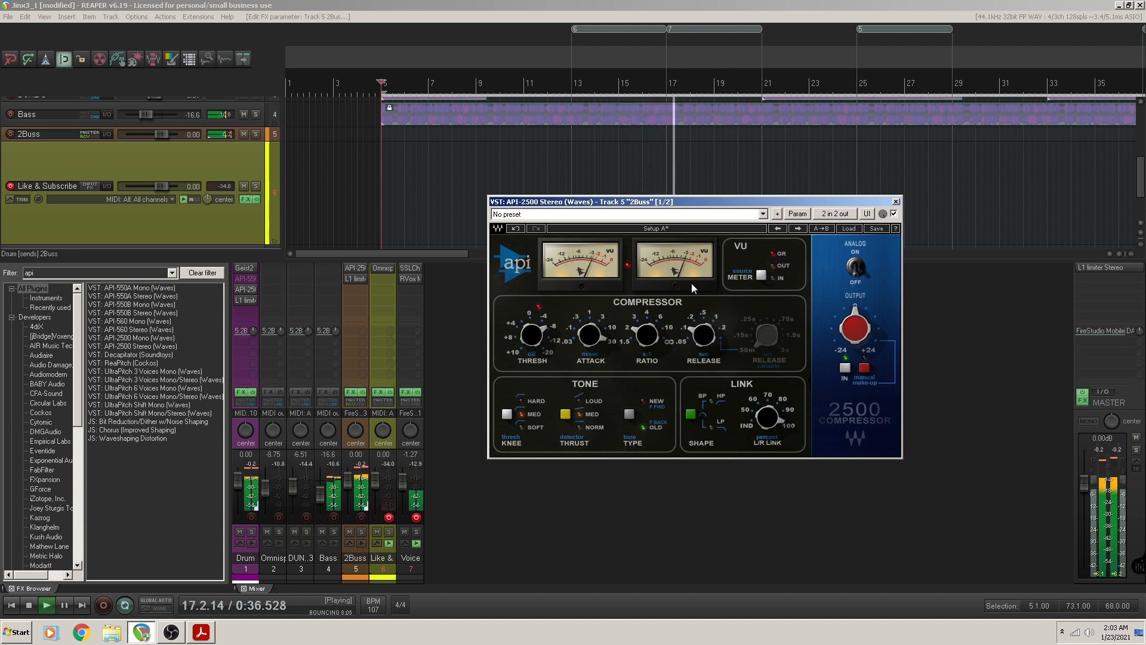
# Fine-tune the 2Buss compressor's threshold and raise its ratio above 2:1 during playback
pyautogui.moveTo(531, 321)
pyautogui.moveTo(531, 325); pyautogui.dragTo(544, 272)
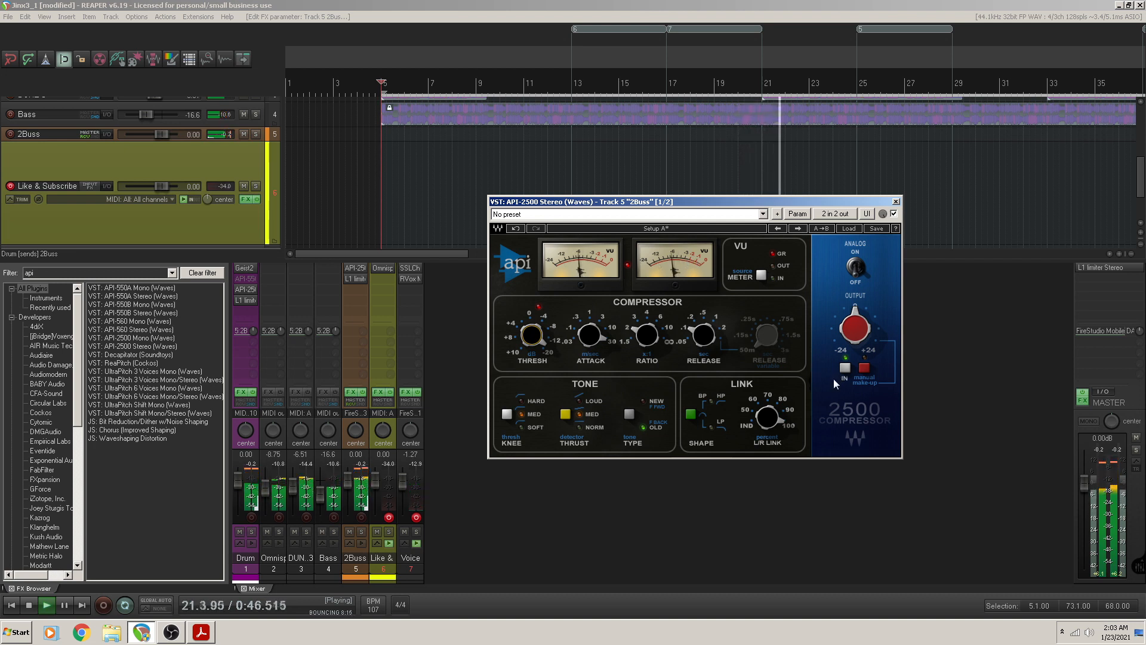
pyautogui.moveTo(649, 338)
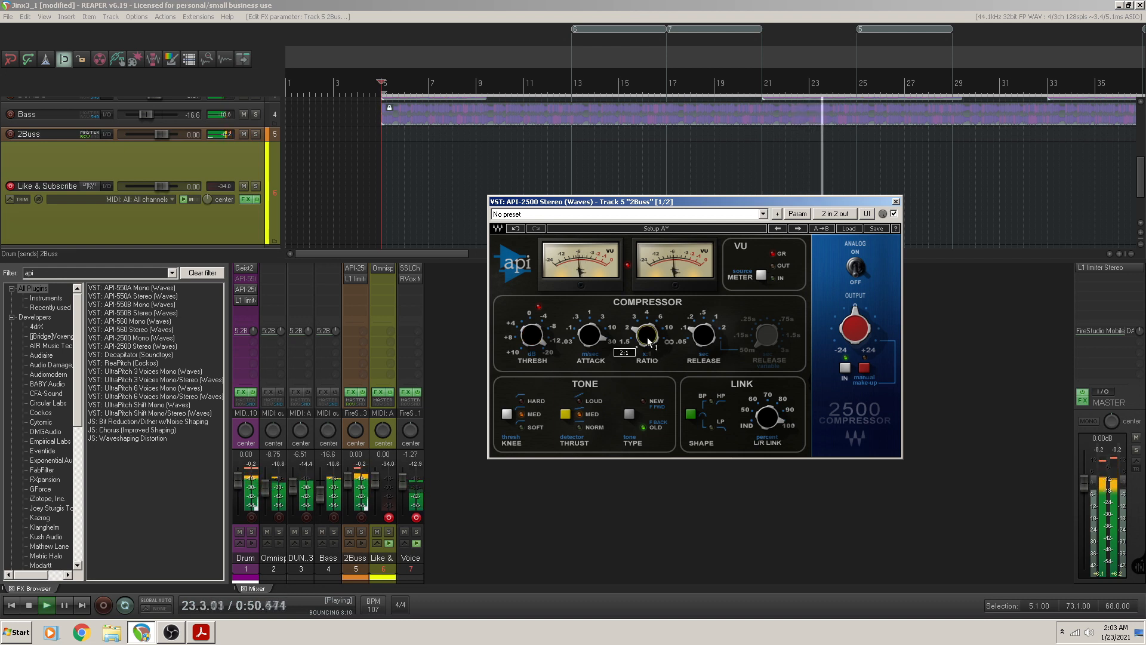
pyautogui.moveTo(649, 340); pyautogui.dragTo(650, 219)
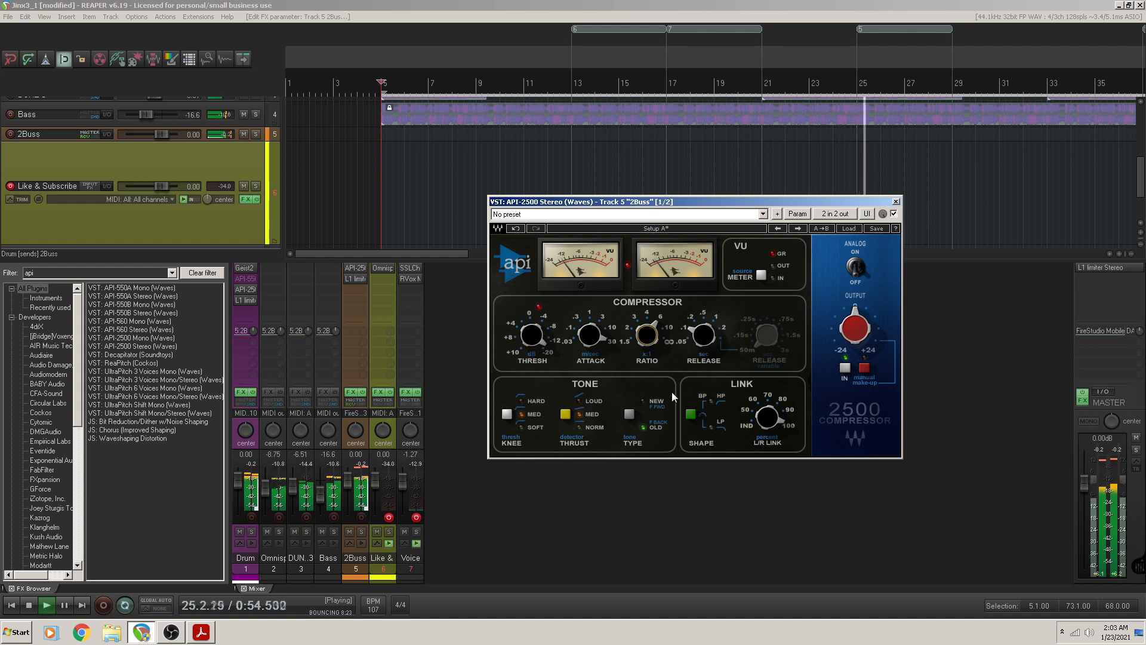
# Switch the 2Buss compressor to variable release, adjust the variable release time and compare the sound with the compressor bypassed
pyautogui.moveTo(707, 338); pyautogui.dragTo(714, 213)
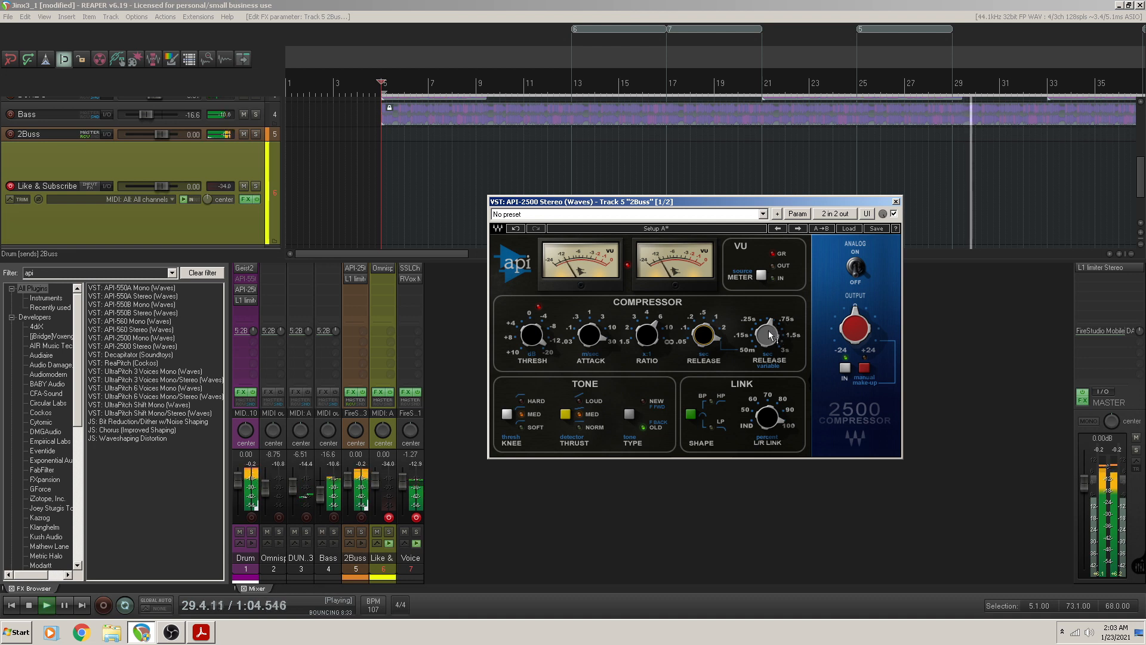
pyautogui.moveTo(763, 332); pyautogui.dragTo(746, 422)
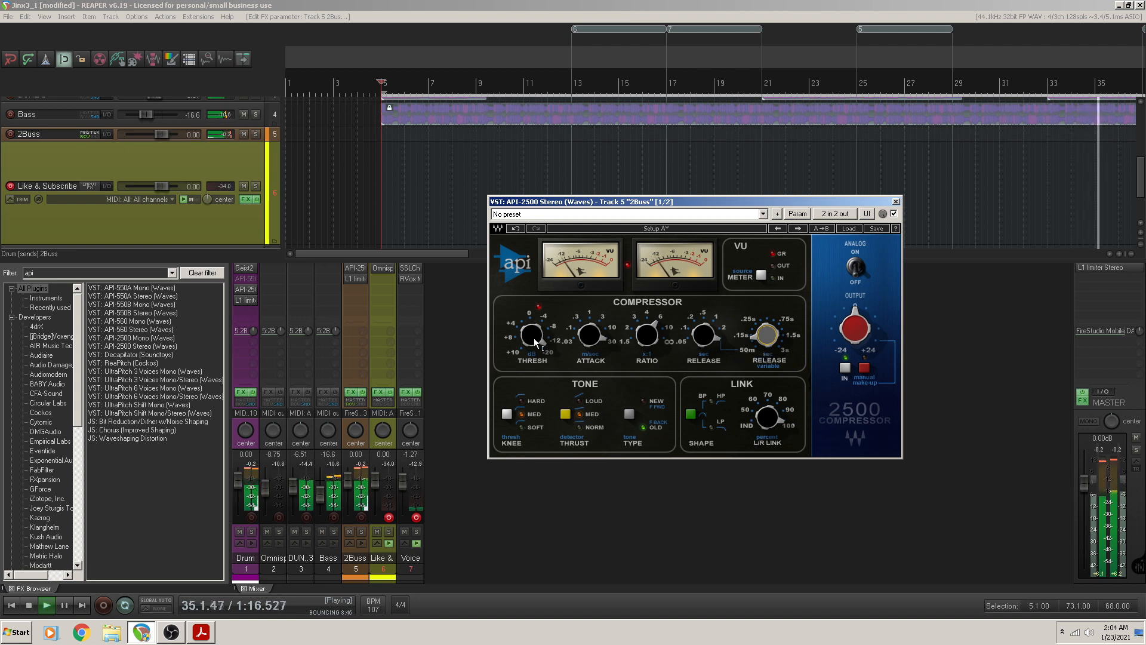
pyautogui.click(846, 369)
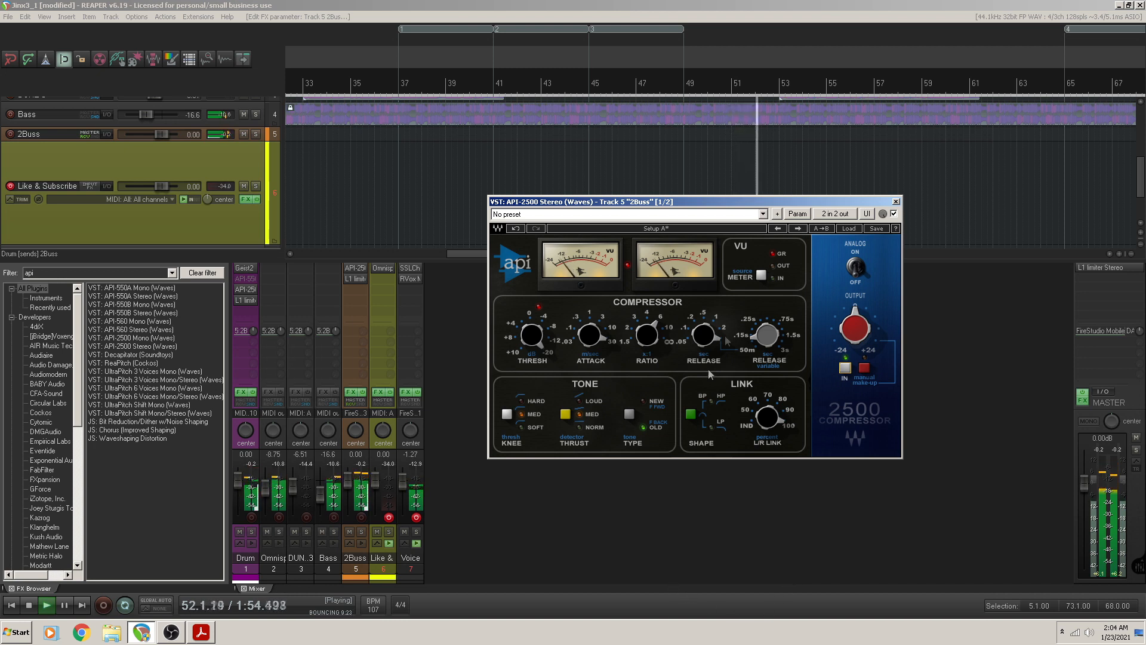
# Readjust the 2Buss compressor's threshold and set its L/R Link to IND
pyautogui.moveTo(529, 341); pyautogui.dragTo(508, 413)
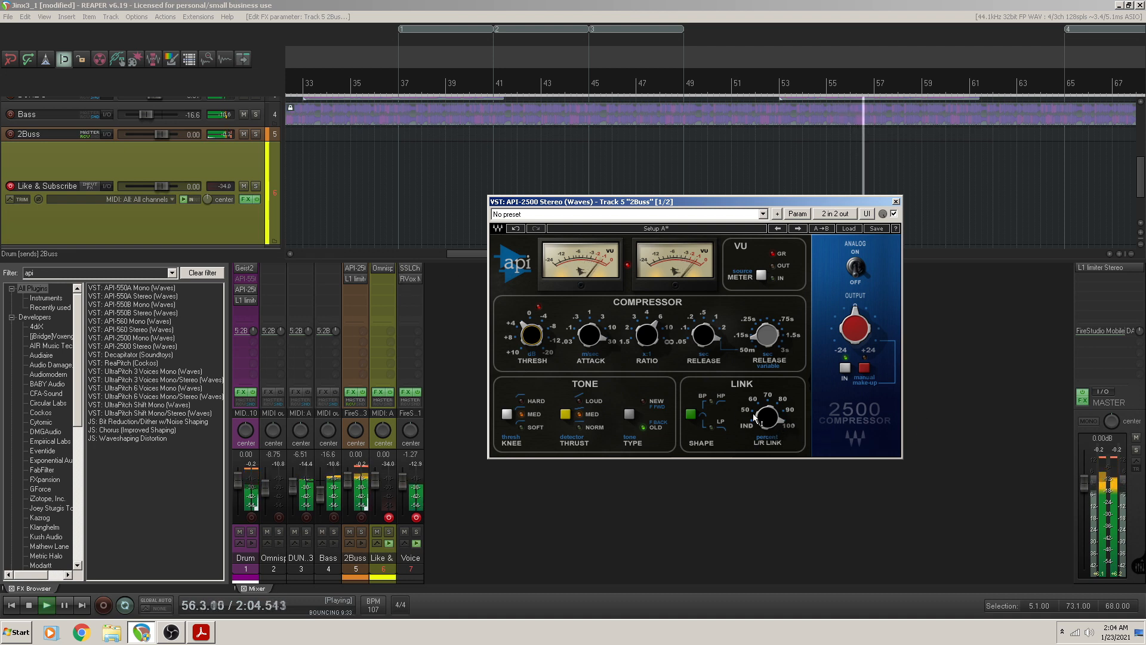
pyautogui.moveTo(767, 418)
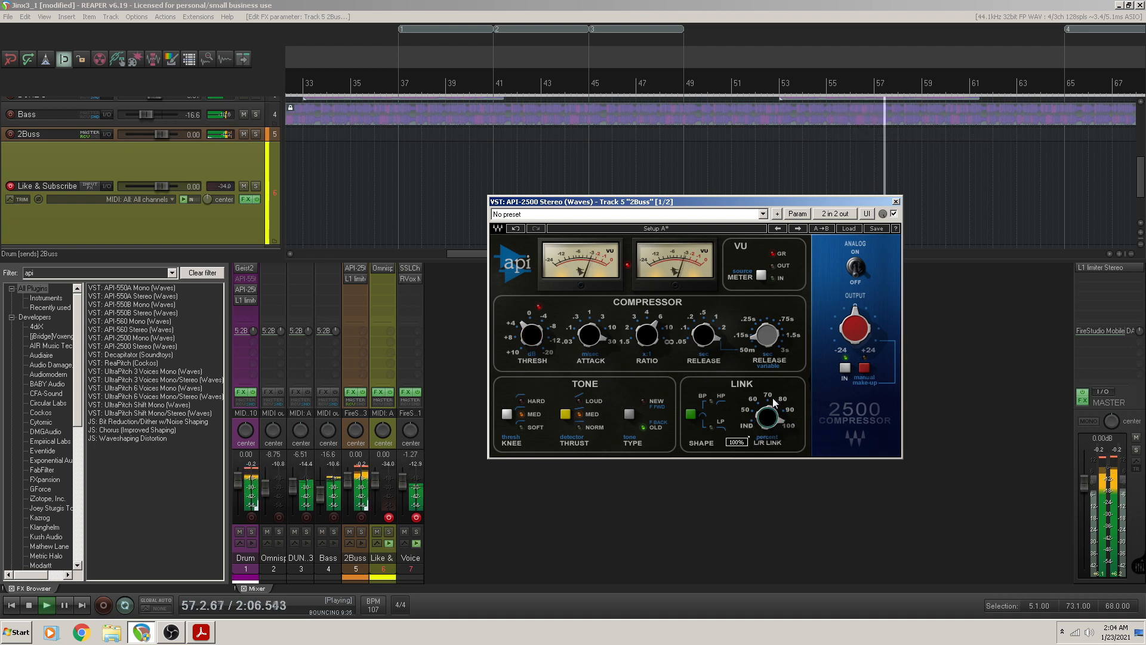
pyautogui.click(750, 428)
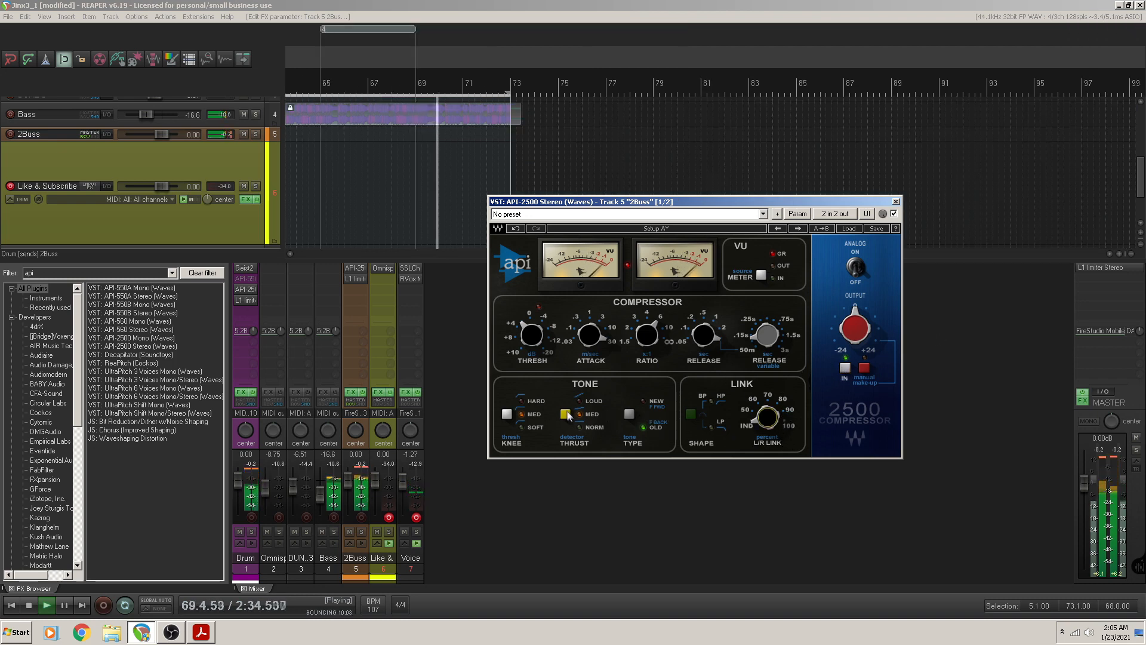
# Retune the 2Buss compressor's threshold, 3:1 ratio and variable release, and bypass it for comparison
pyautogui.moveTo(533, 348)
pyautogui.moveTo(532, 348); pyautogui.dragTo(533, 334)
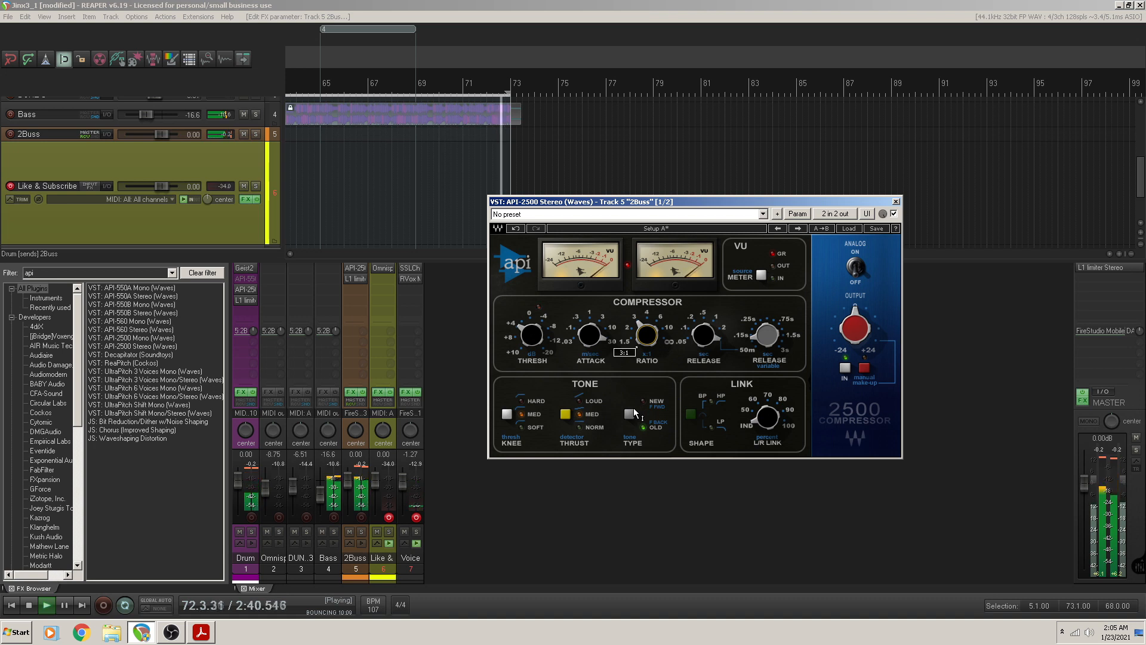
pyautogui.moveTo(766, 346); pyautogui.dragTo(762, 325)
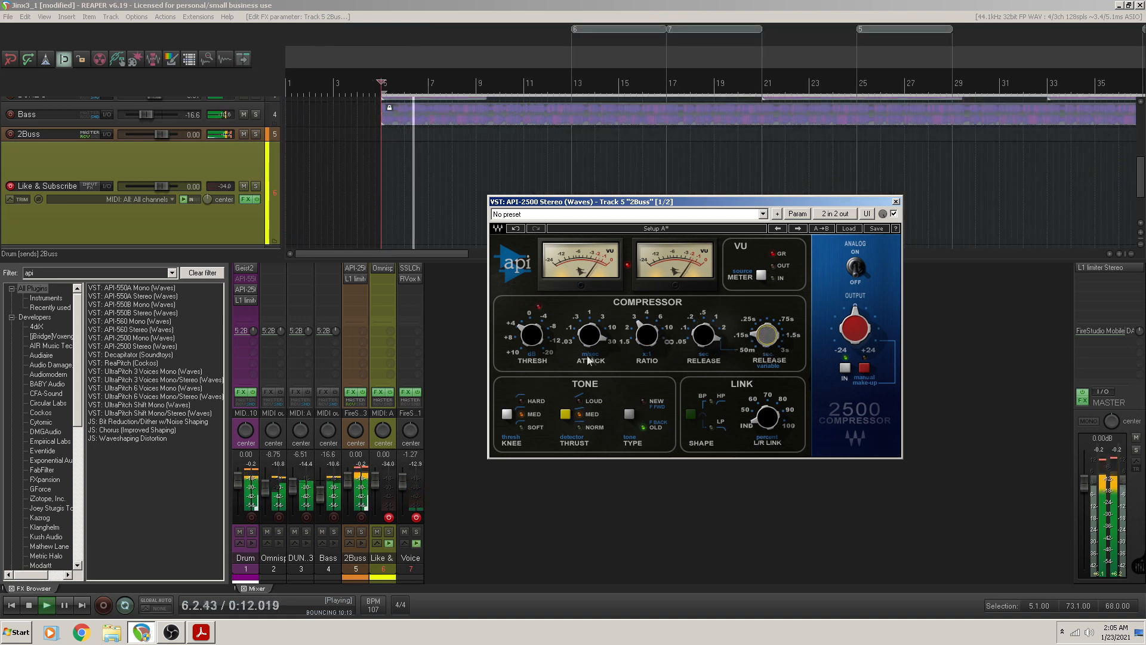
pyautogui.click(847, 372)
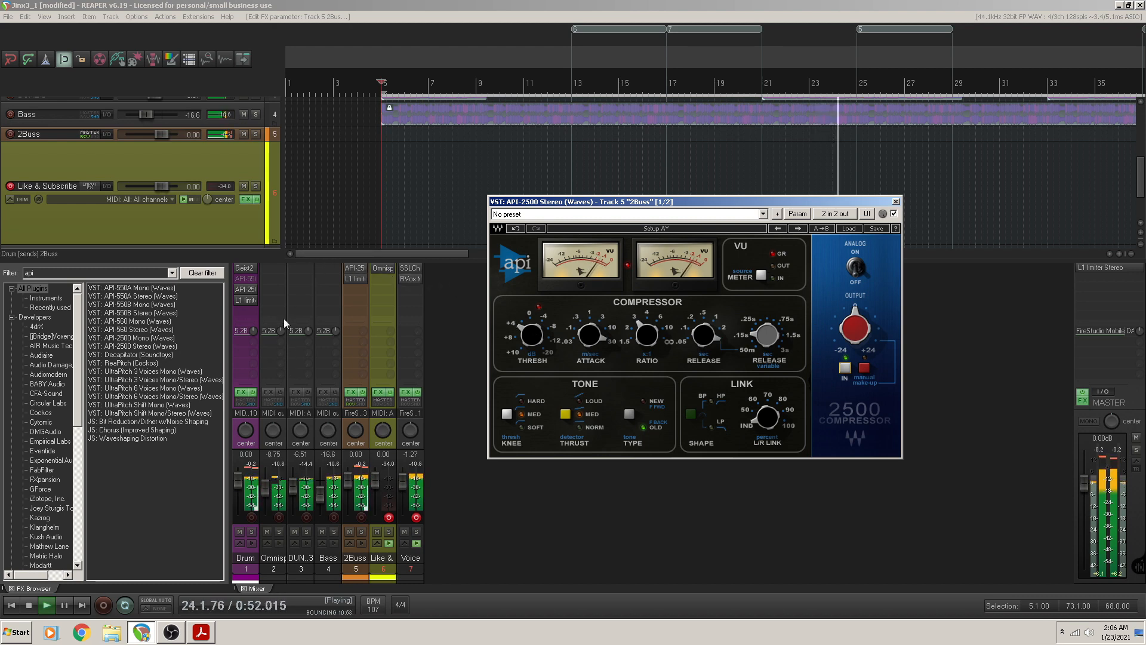
# Open the API-550B equalizer on the Drum track and load its PA Default preset
pyautogui.click(244, 280)
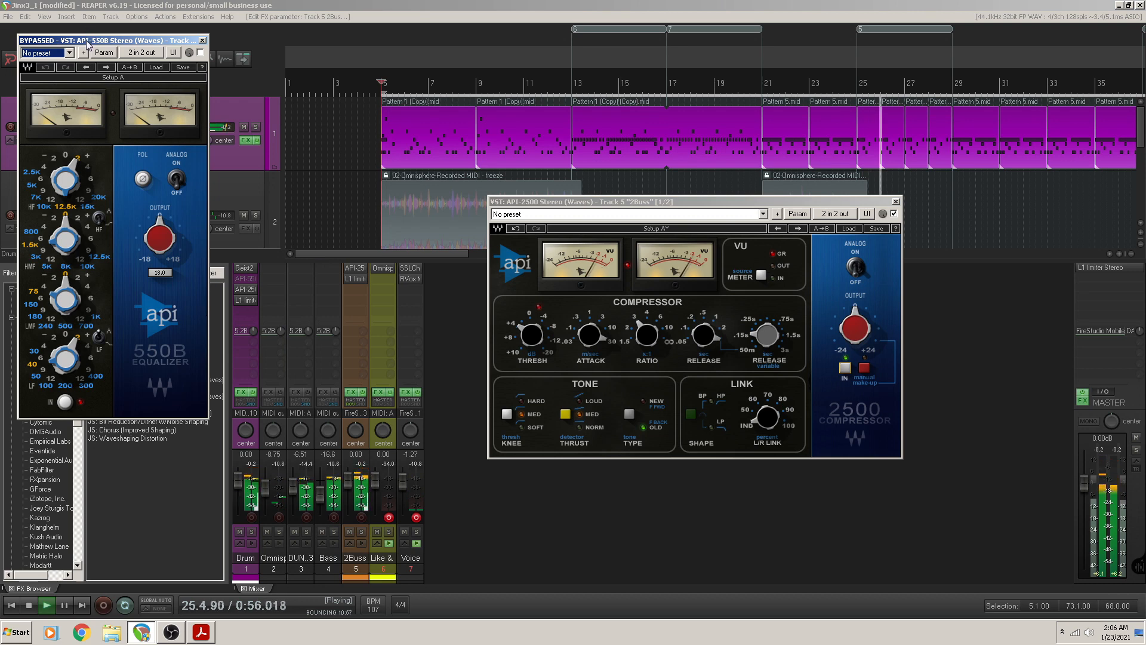
pyautogui.moveTo(84, 40); pyautogui.dragTo(350, 127)
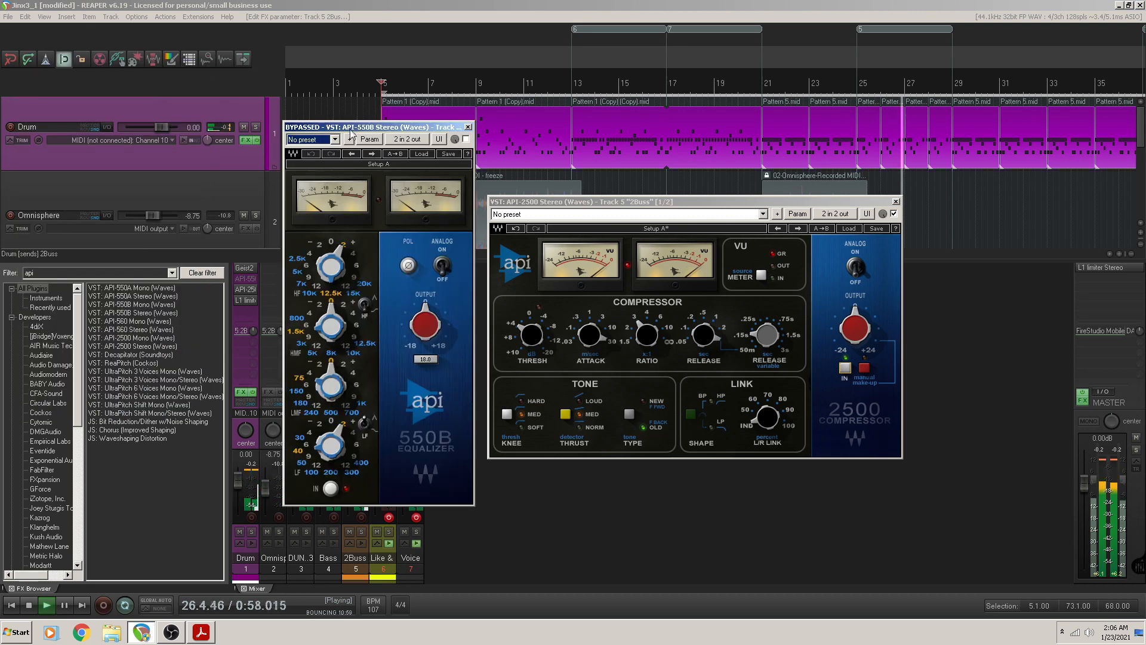
pyautogui.click(337, 246)
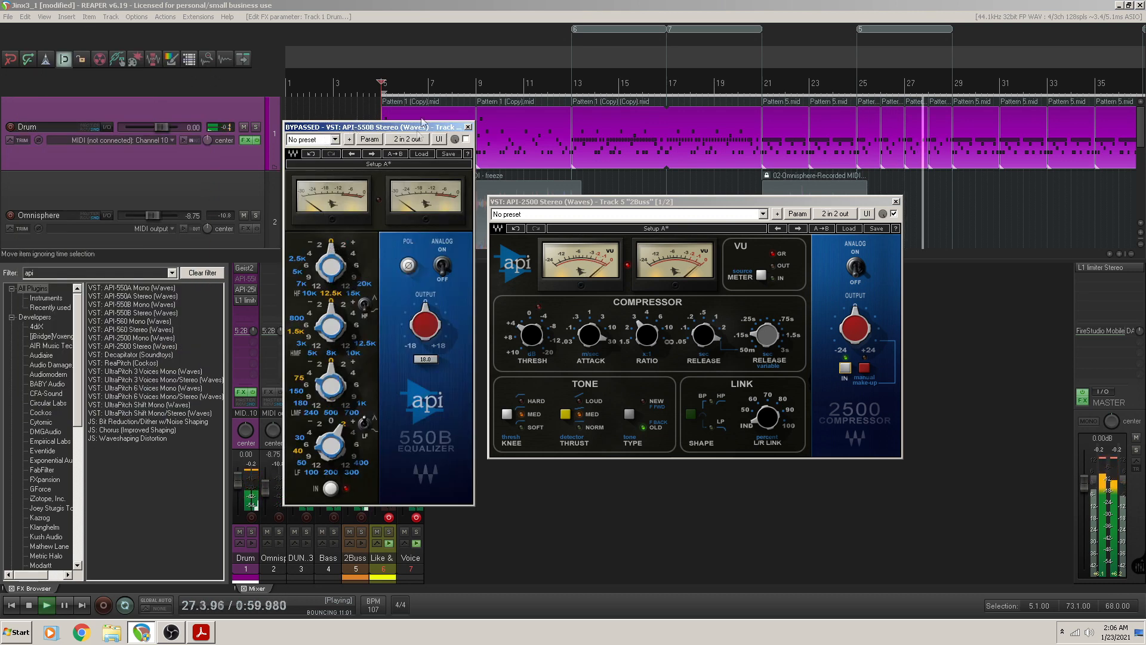
pyautogui.click(421, 153)
pyautogui.click(448, 201)
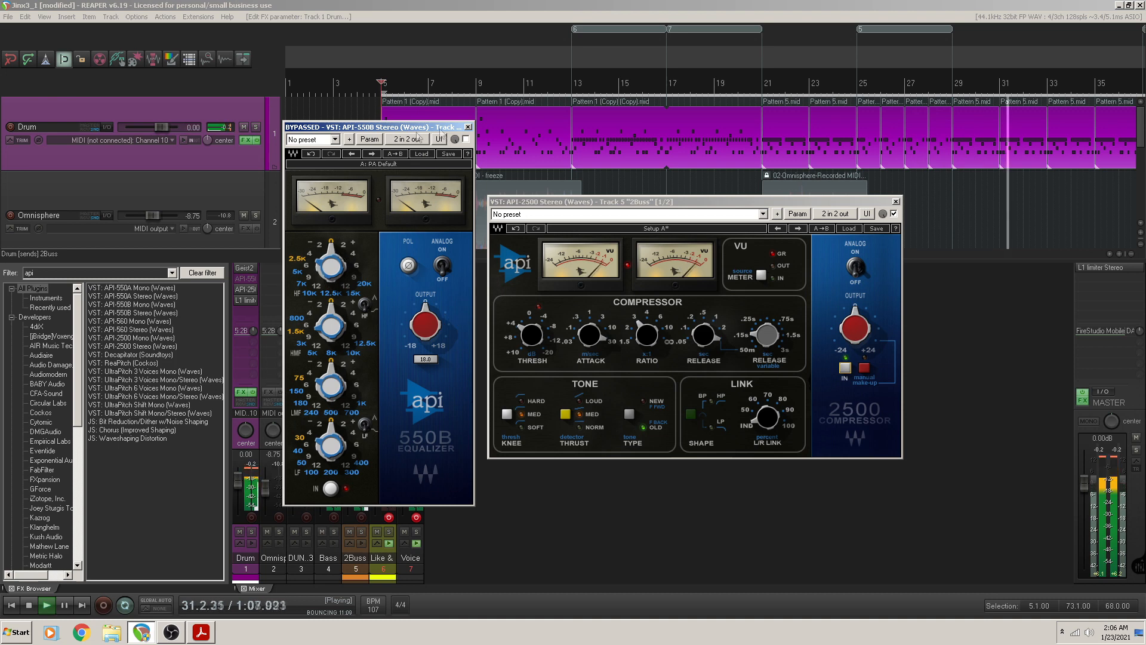
# Rearrange the API-550B and 2Buss API-2500 windows, and open the Drum track's API-2500 alongside them
pyautogui.moveTo(406, 131); pyautogui.dragTo(419, 138)
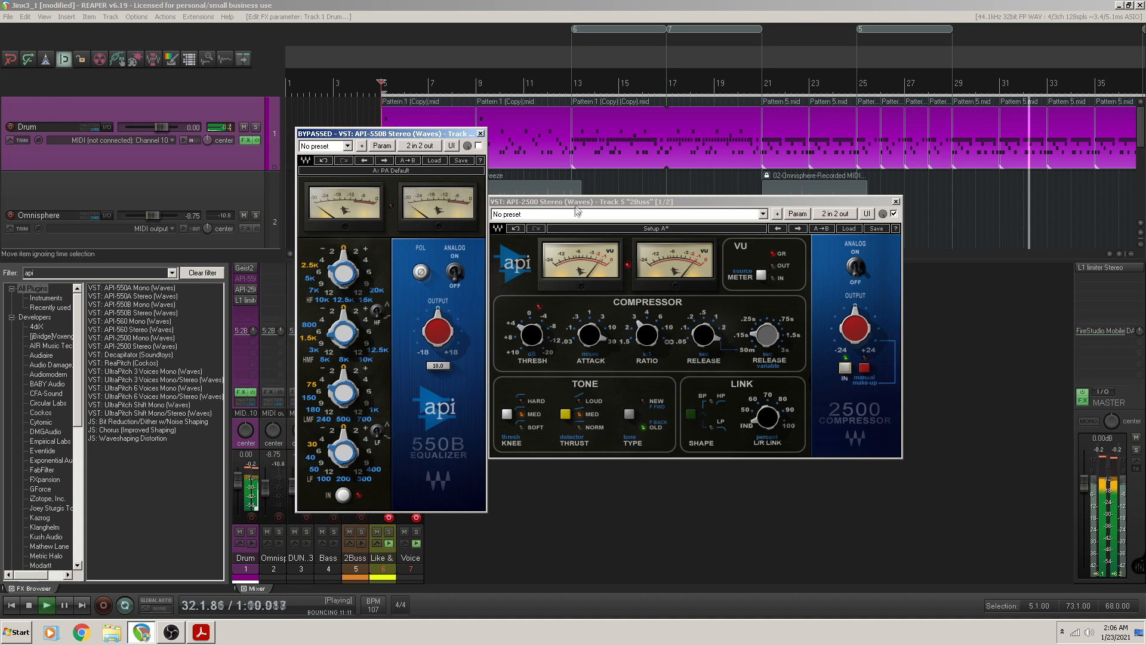
pyautogui.moveTo(531, 203); pyautogui.dragTo(608, 178)
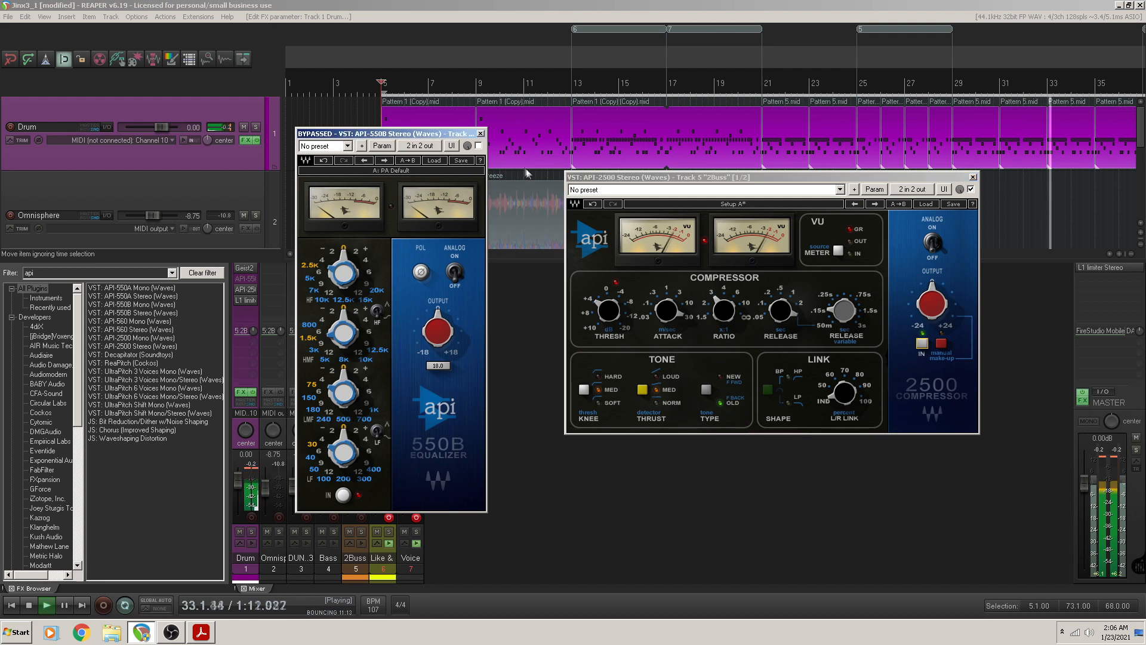
pyautogui.moveTo(358, 133); pyautogui.dragTo(513, 181)
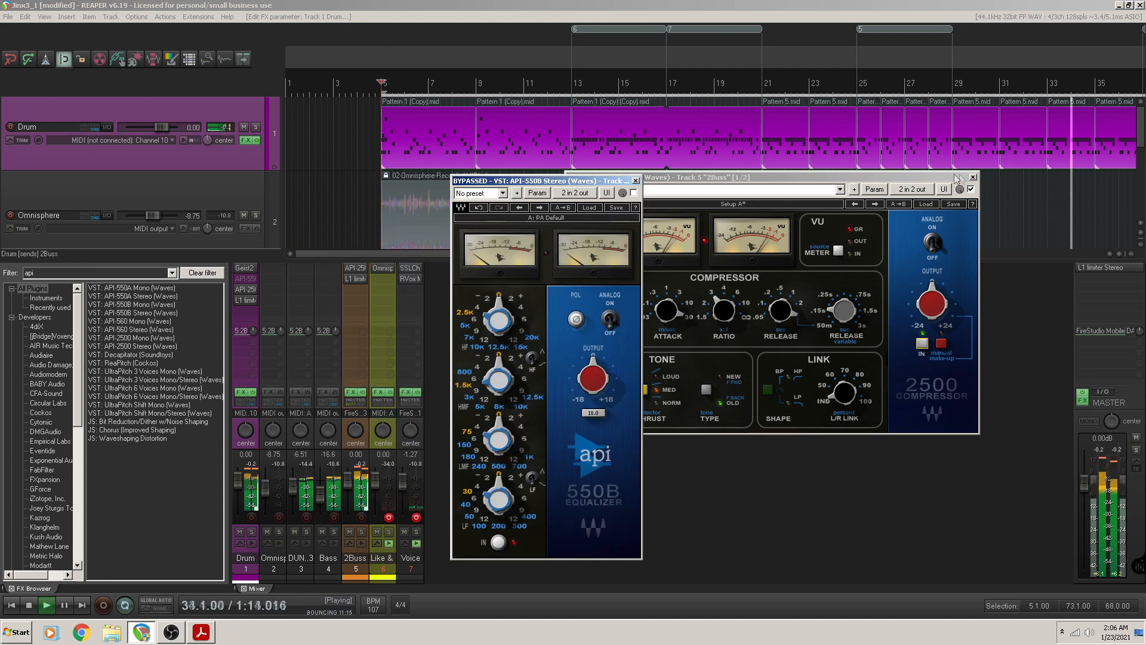
pyautogui.moveTo(746, 177); pyautogui.dragTo(787, 185)
pyautogui.click(245, 289)
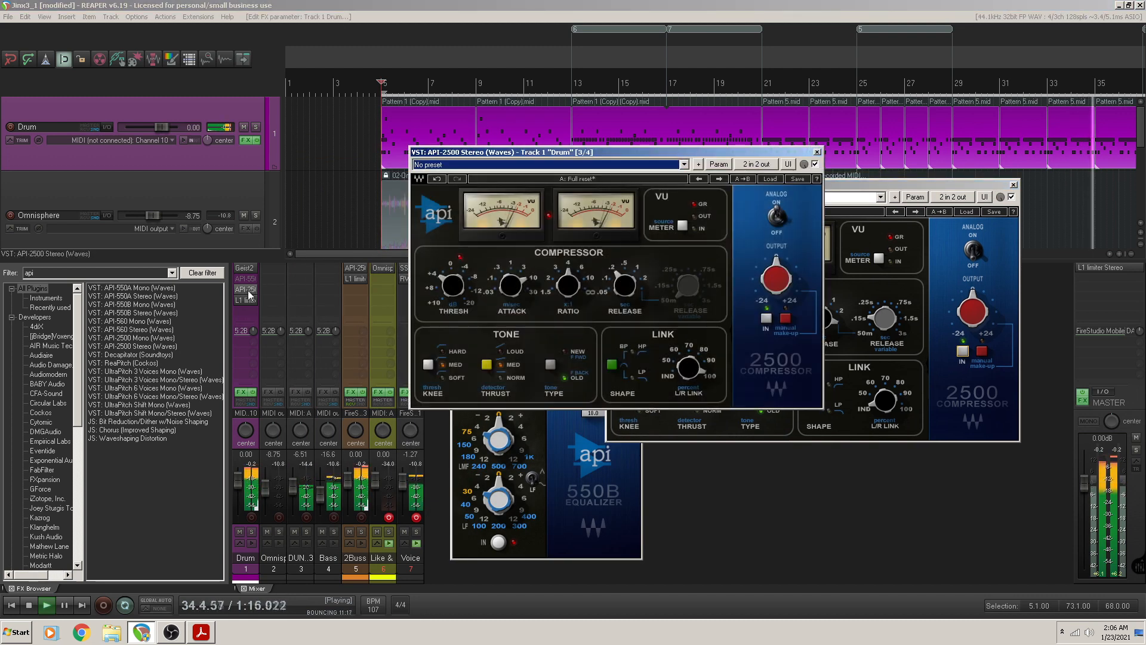
# Close the 2Buss compressor window and place the Drum track's API-2500 beside the API-550B
pyautogui.click(1013, 185)
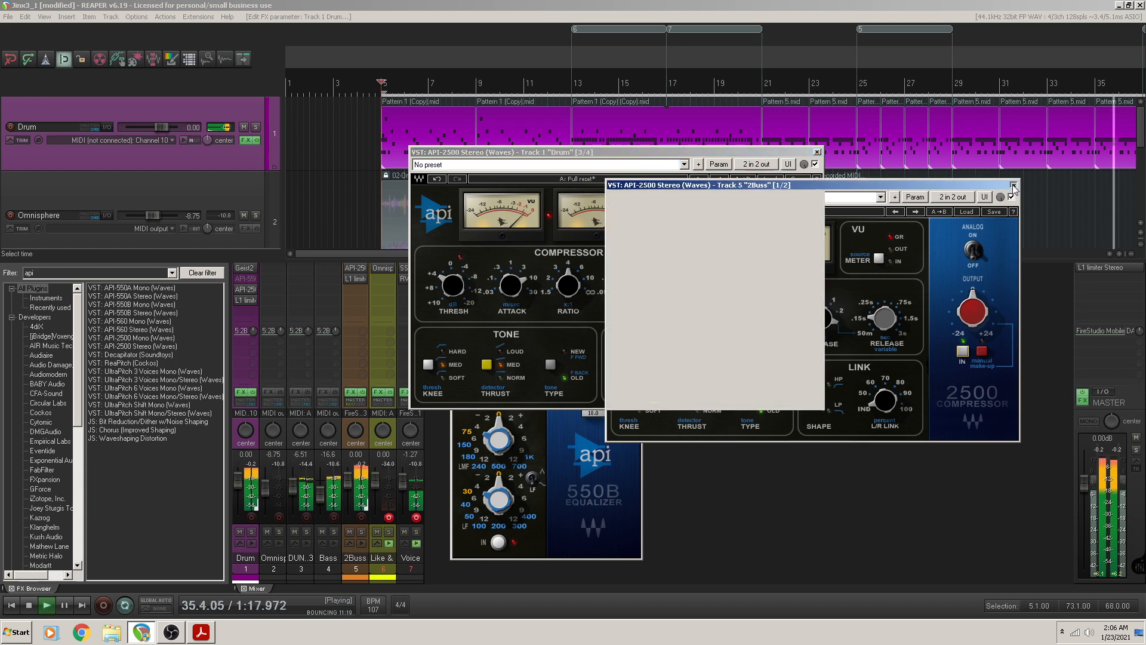
pyautogui.moveTo(776, 152); pyautogui.dragTo(1018, 210)
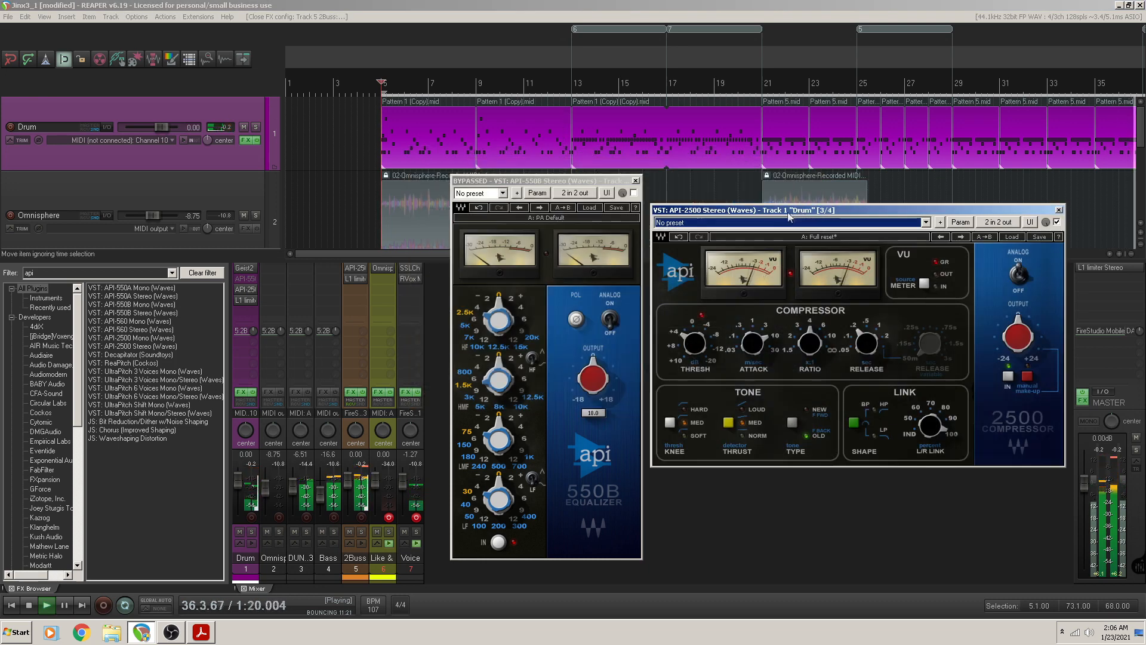
pyautogui.moveTo(762, 210); pyautogui.dragTo(756, 182)
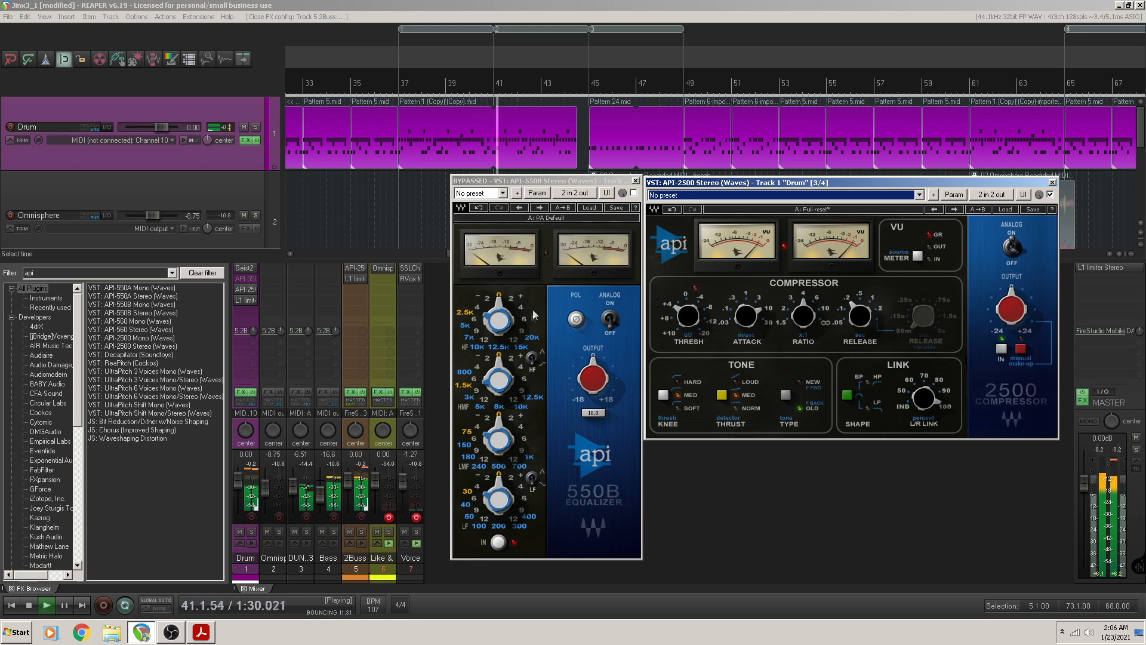
# Enable the Drum track's API-550B, adjust its high- and low-frequency bands, and set its output to 1.9
pyautogui.moveTo(514, 309); pyautogui.dragTo(485, 319)
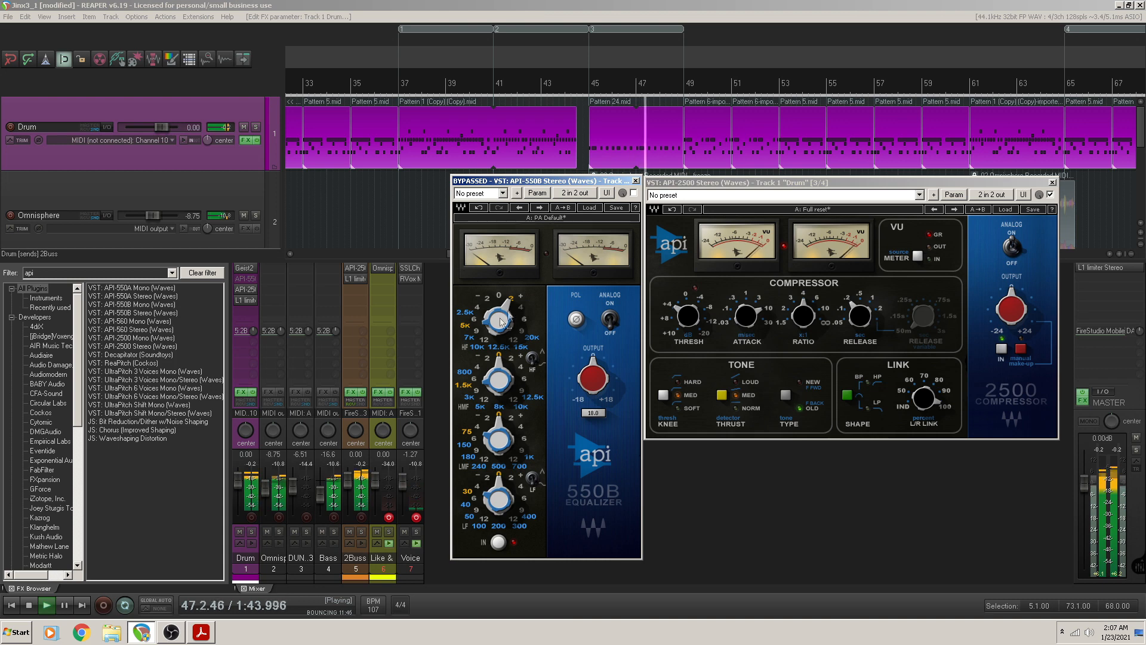
pyautogui.click(633, 193)
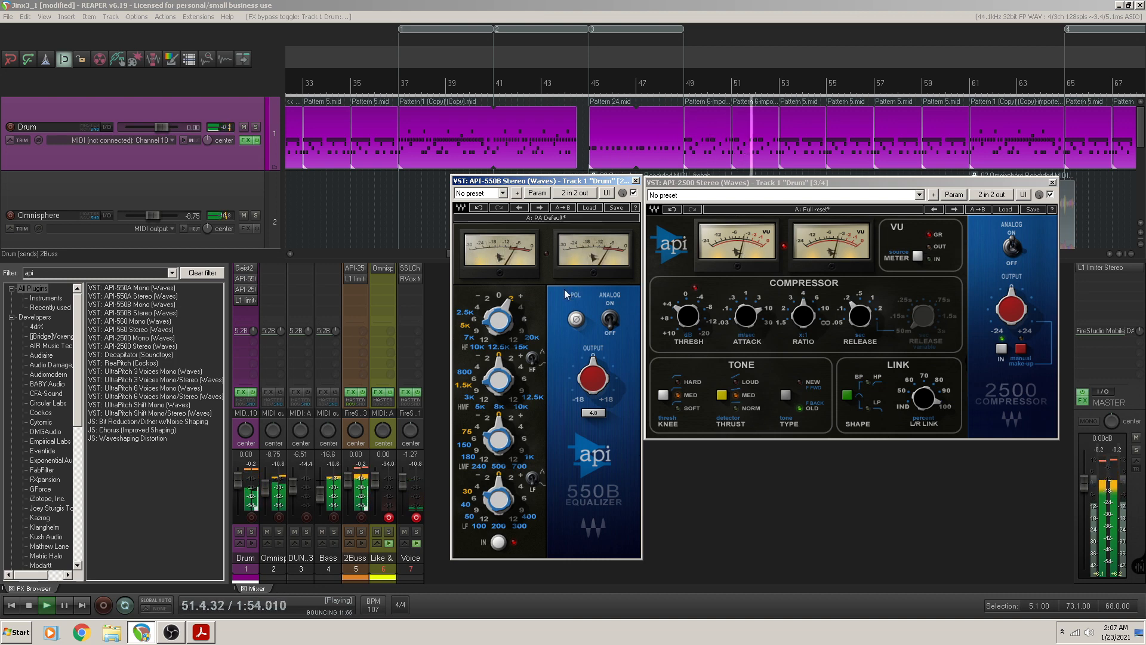
pyautogui.click(484, 325)
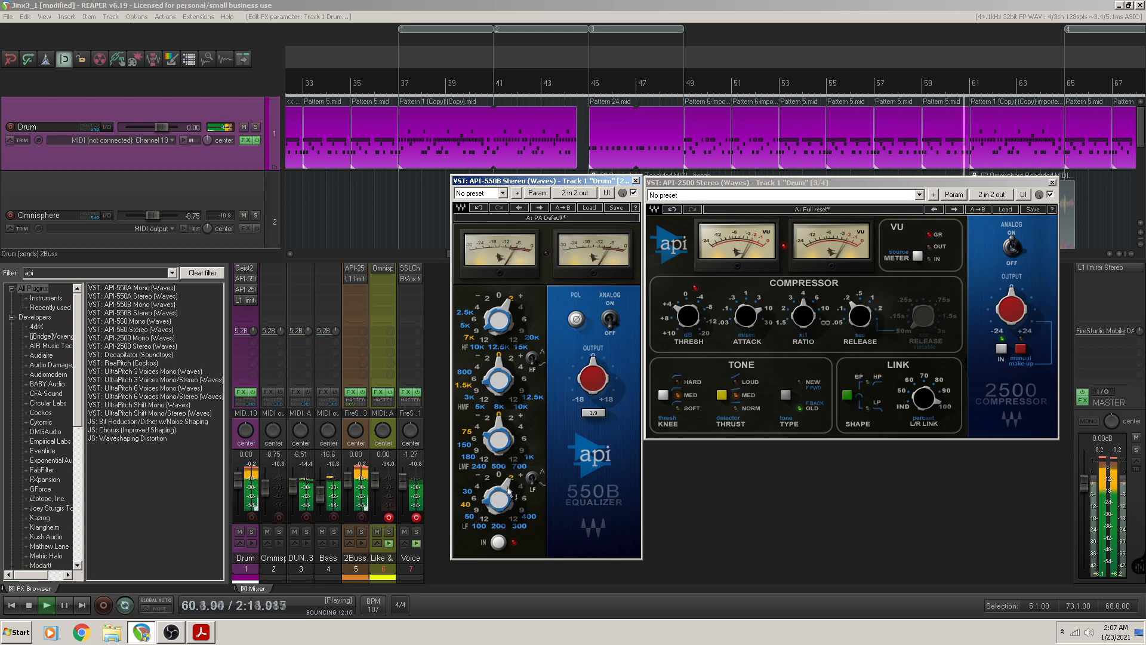
pyautogui.moveTo(514, 491)
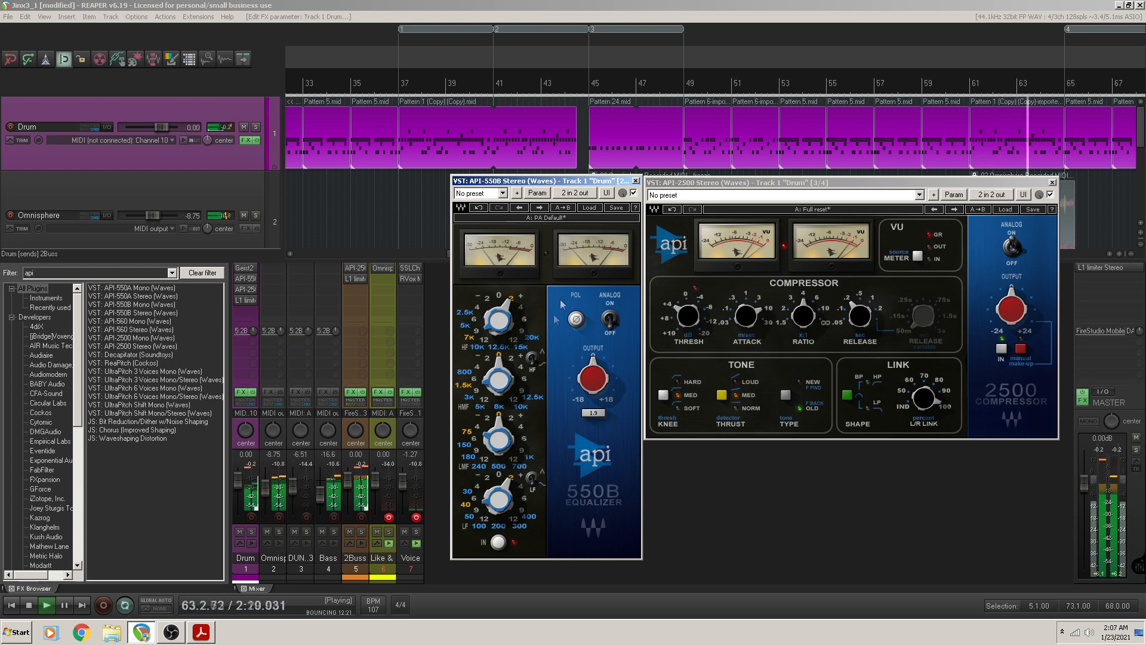
# Toggle the API-550B's bypass repeatedly to compare the Drum track with and without equalization
pyautogui.click(633, 194)
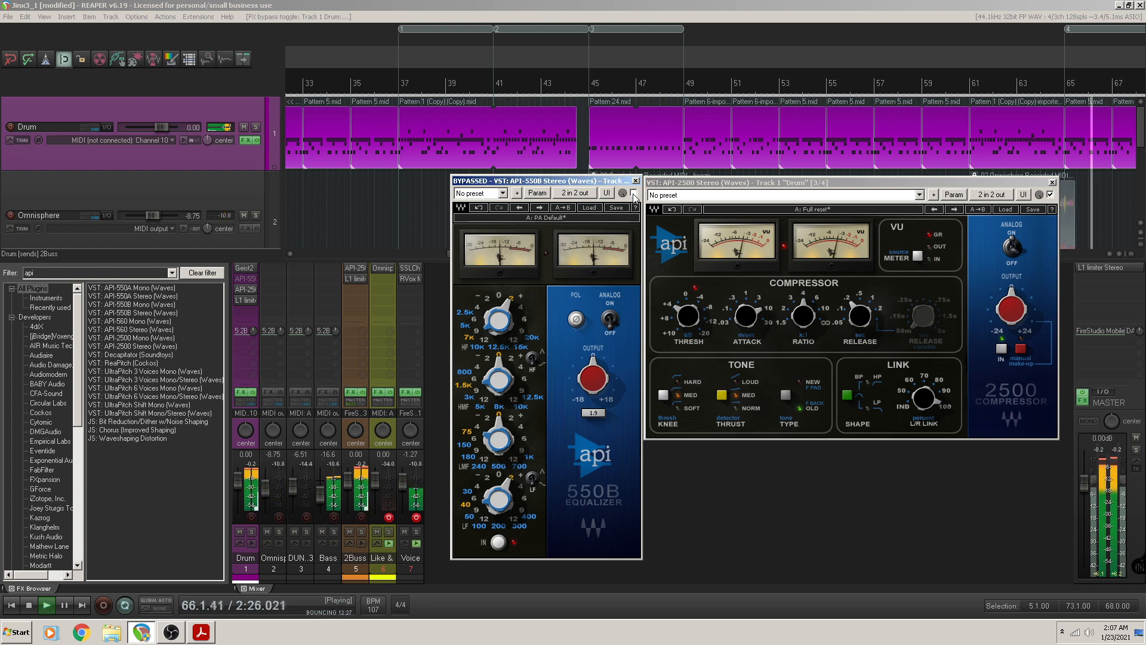
pyautogui.click(633, 194)
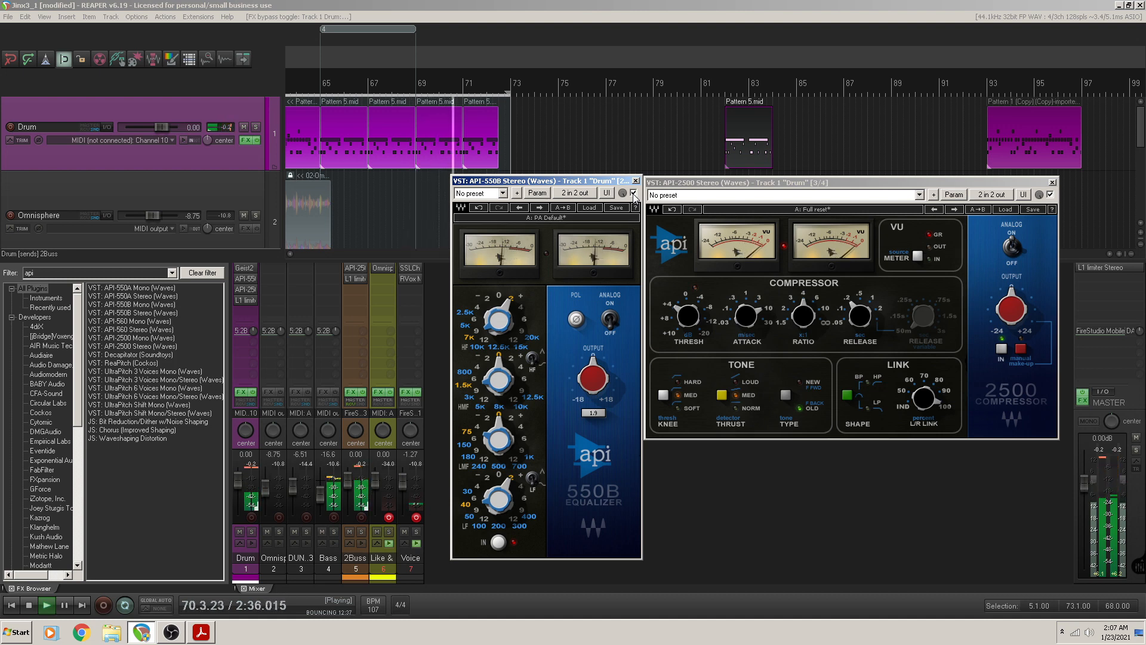
pyautogui.click(633, 194)
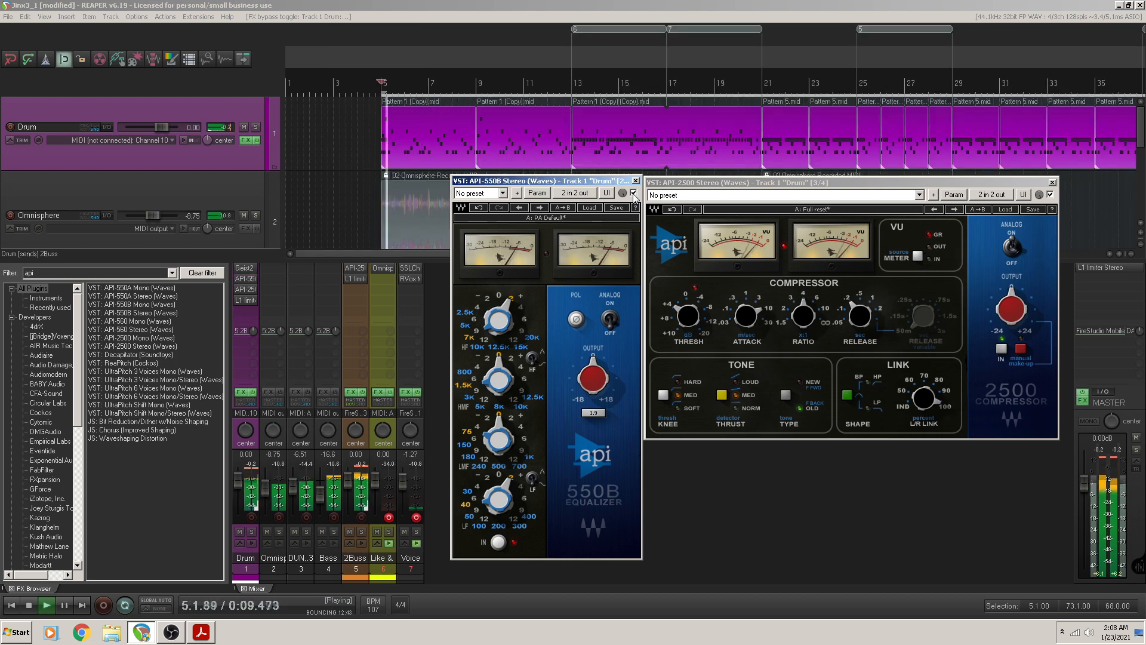
pyautogui.click(633, 194)
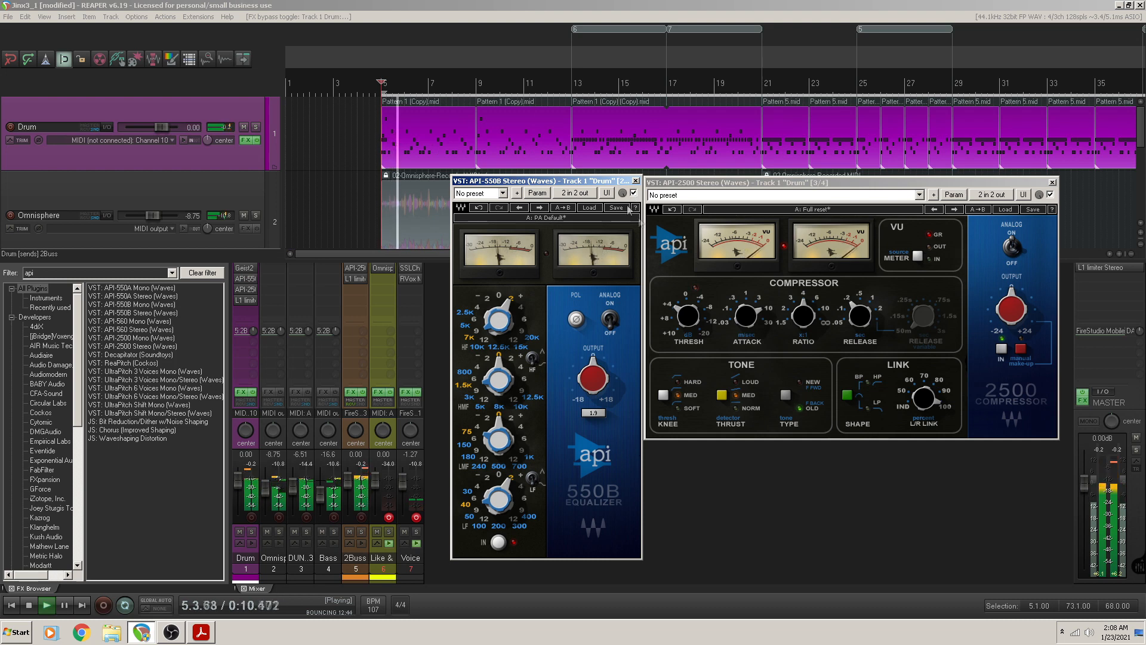
# Lower the Drum compressor's threshold to about -5.7
pyautogui.click(691, 330)
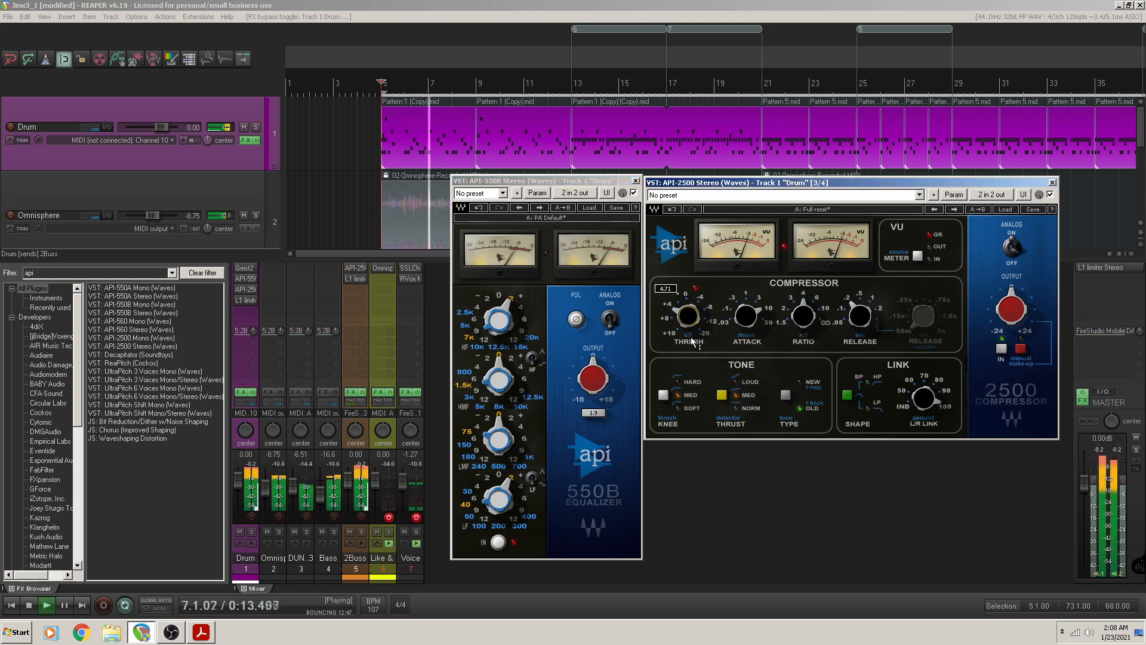
pyautogui.moveTo(692, 329); pyautogui.dragTo(722, 240)
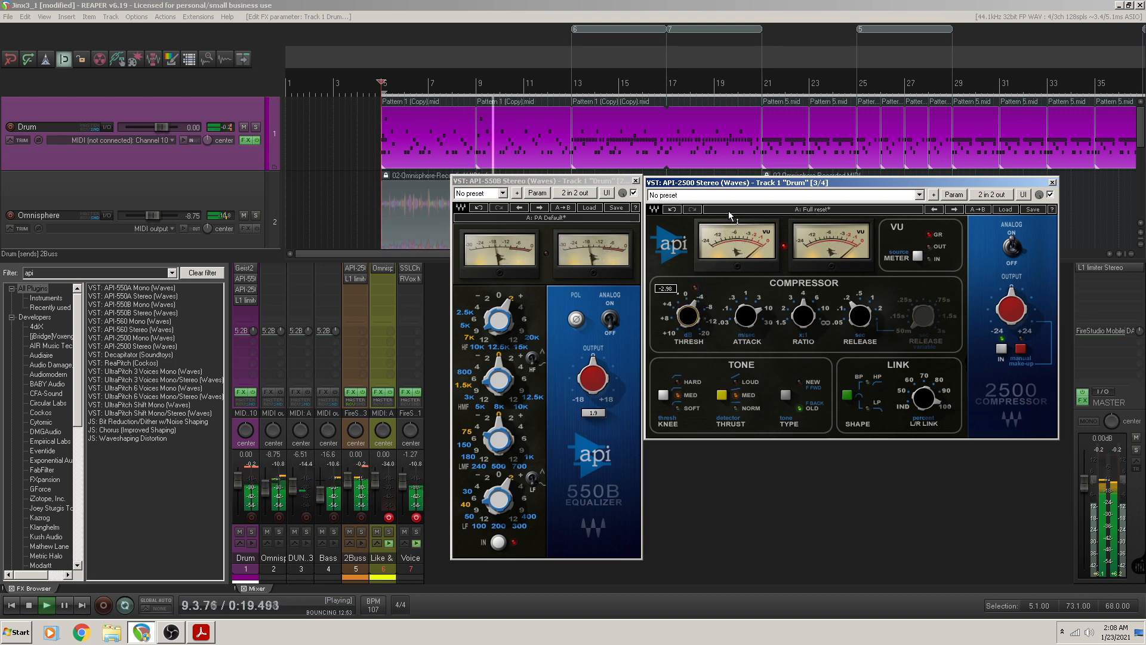
pyautogui.moveTo(698, 340); pyautogui.dragTo(696, 263)
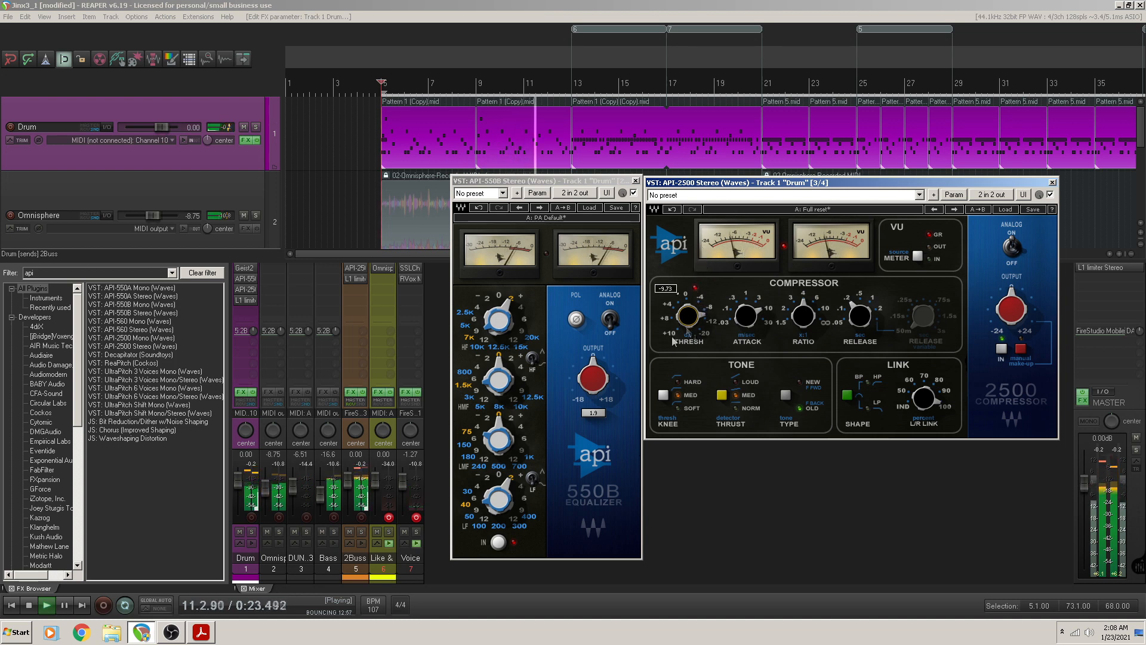
# Open the 2Buss track's API-2500 and place the Drum track's API-2500 above it
pyautogui.click(356, 270)
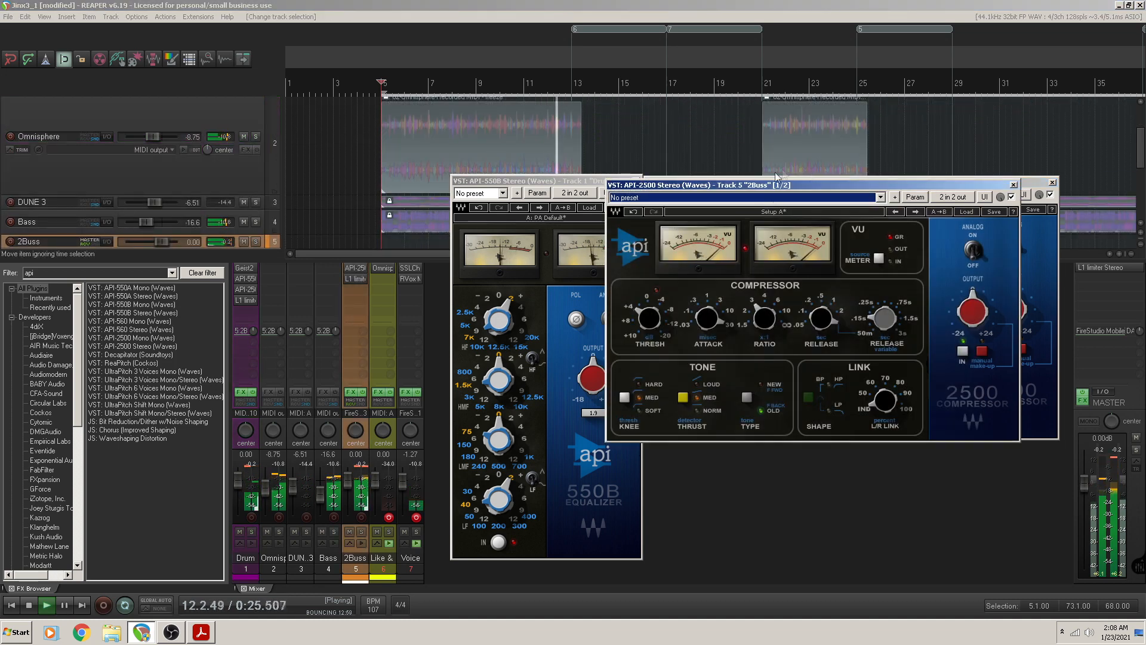
pyautogui.moveTo(683, 425); pyautogui.dragTo(678, 361)
pyautogui.moveTo(686, 182); pyautogui.dragTo(687, 82)
pyautogui.scroll(-3, 202, 174)
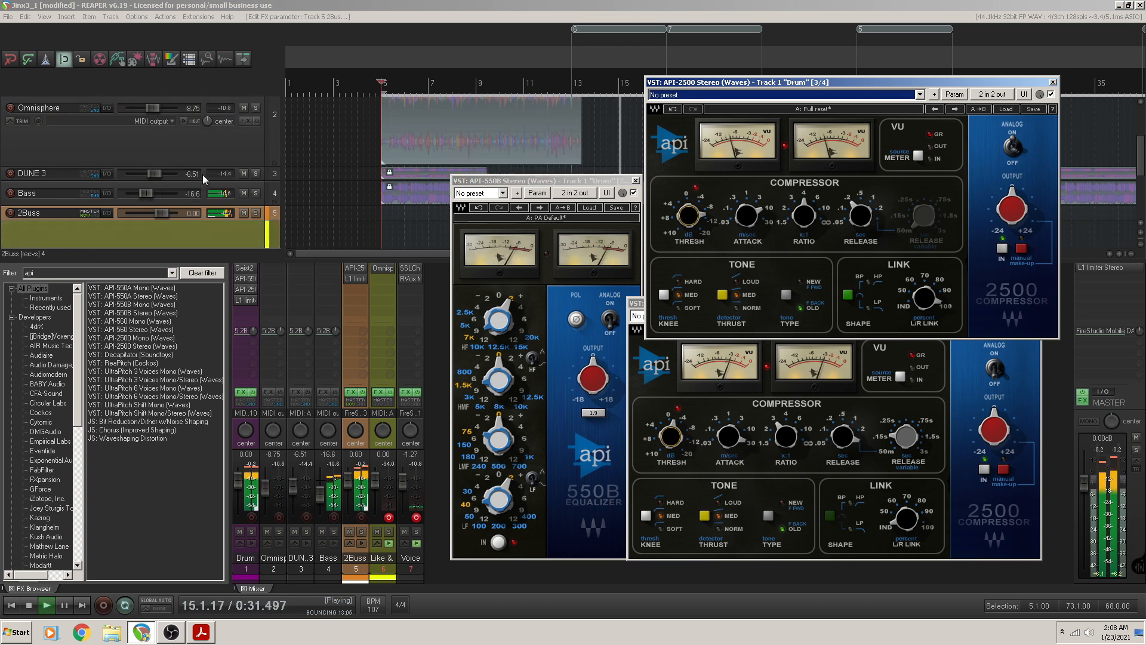
pyautogui.scroll(-2, 257, 218)
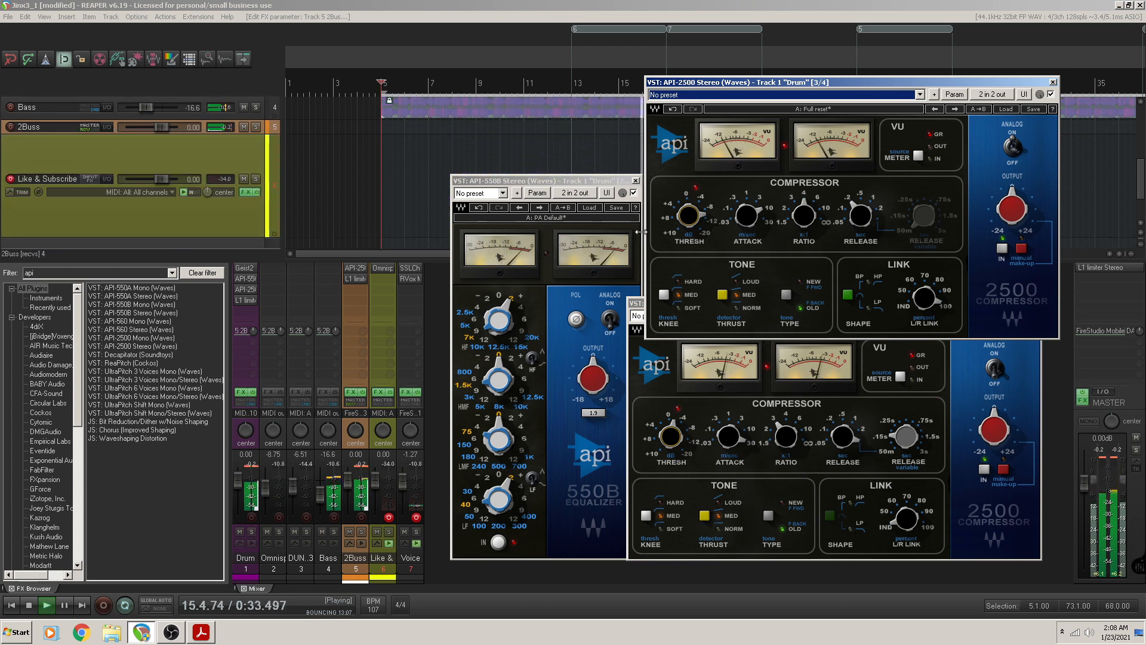
# Arrange the API-550B alongside the two API-2500 windows, stacking the Drum compressor directly above the 2Buss one
pyautogui.click(579, 181)
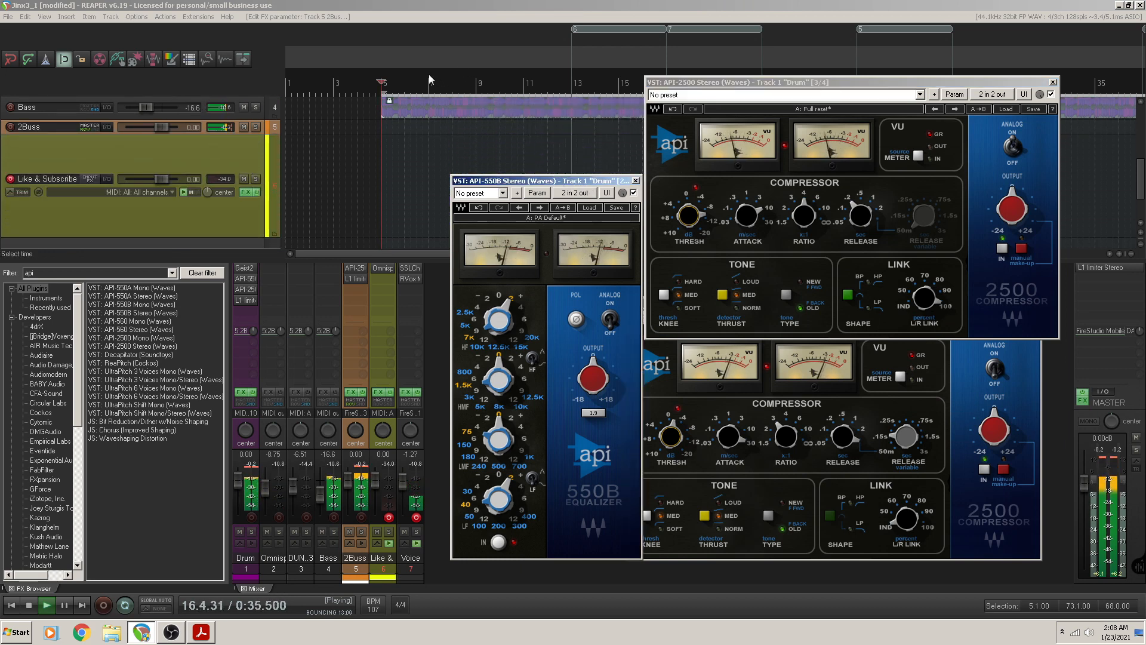
pyautogui.moveTo(579, 181); pyautogui.dragTo(415, 74)
pyautogui.click(681, 82)
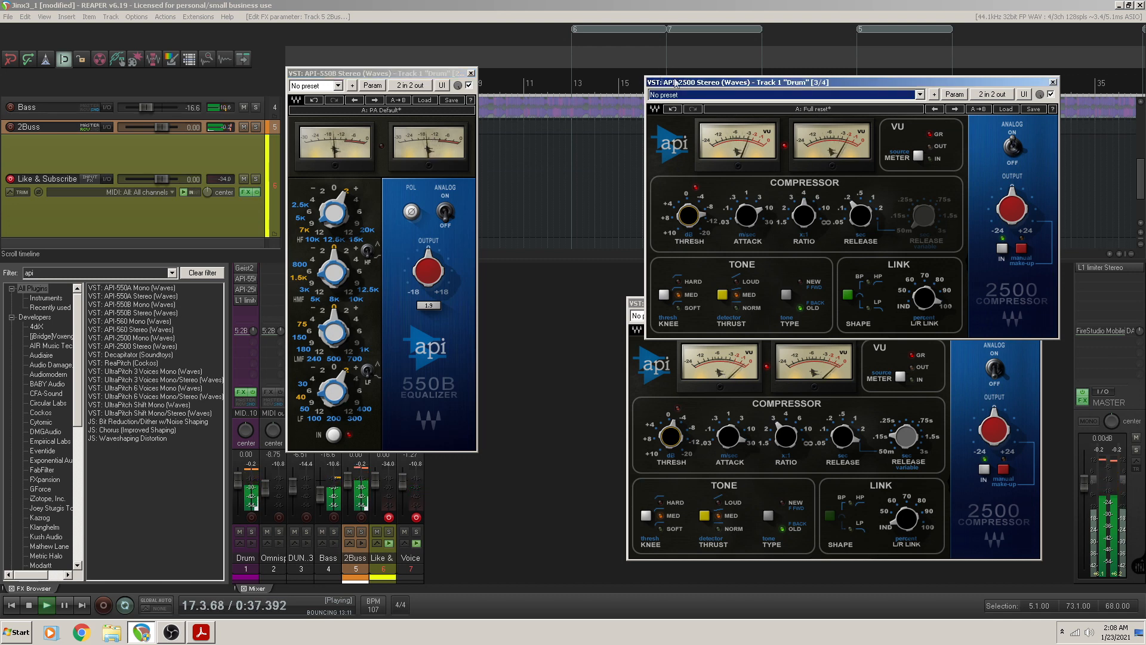
pyautogui.moveTo(519, 59); pyautogui.dragTo(521, 37)
pyautogui.click(768, 308)
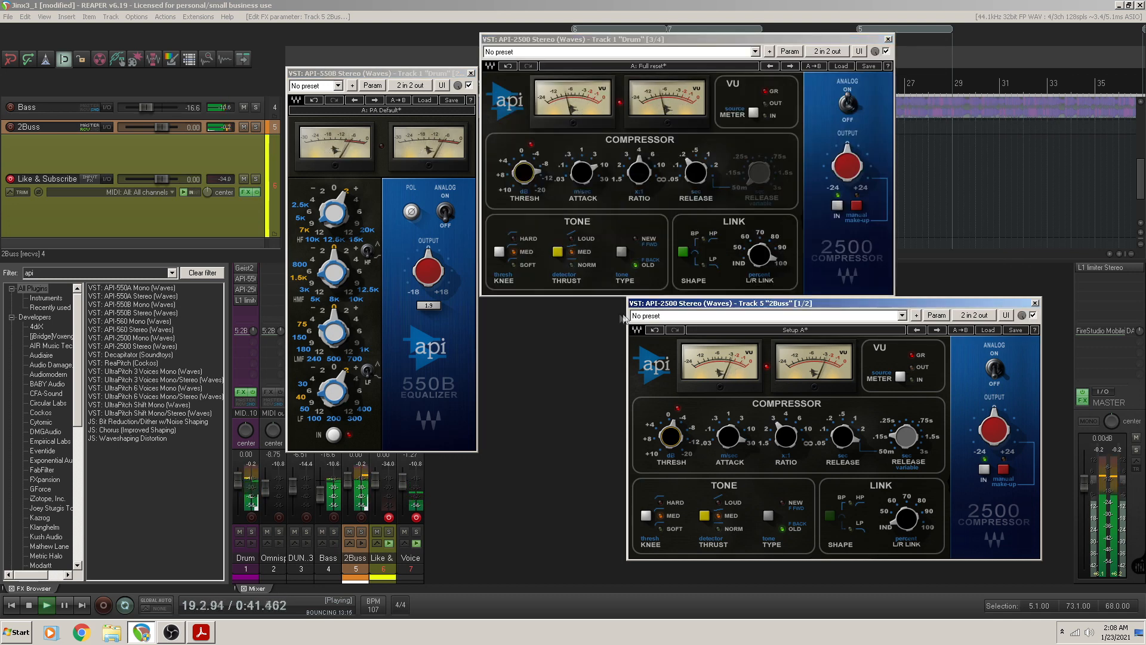
pyautogui.moveTo(768, 308); pyautogui.dragTo(620, 316)
pyautogui.click(557, 41)
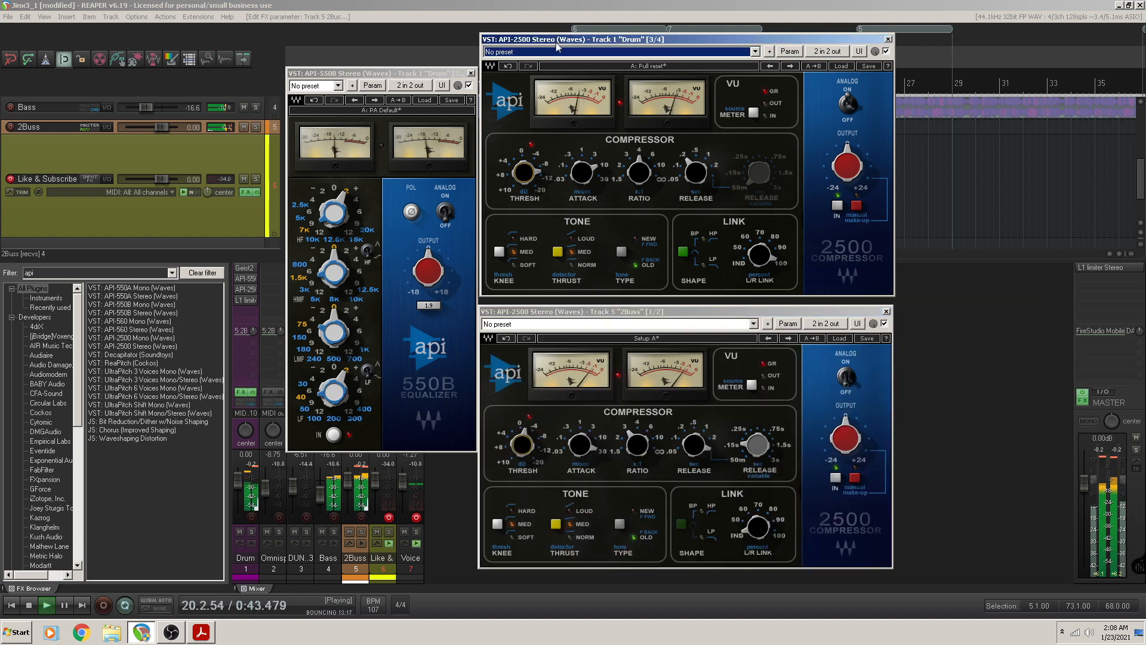
pyautogui.moveTo(558, 40); pyautogui.dragTo(558, 48)
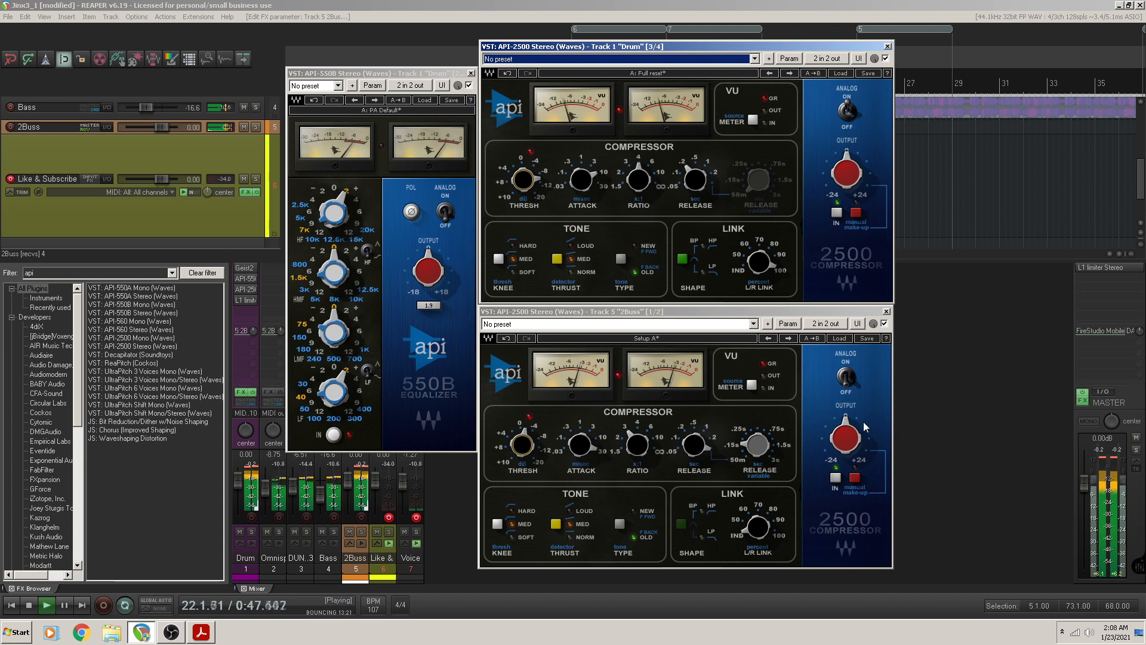
# Bypass both API-2500 compressors and the API-550B, and re-enable all three to compare the mix
pyautogui.click(884, 323)
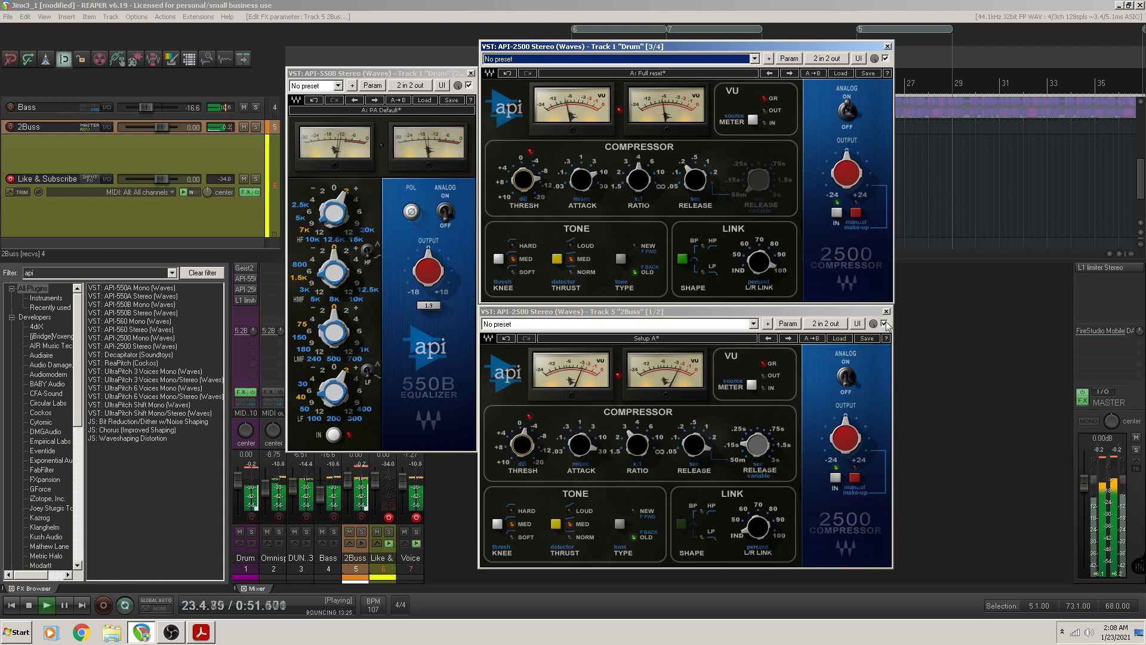
pyautogui.click(884, 324)
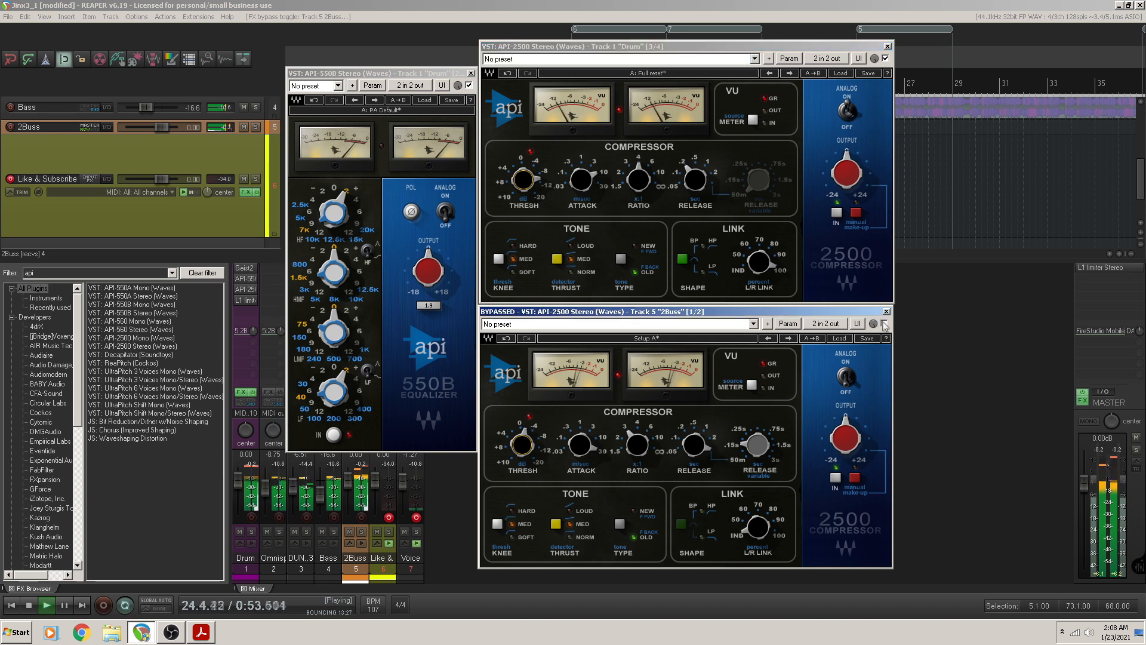
pyautogui.click(885, 58)
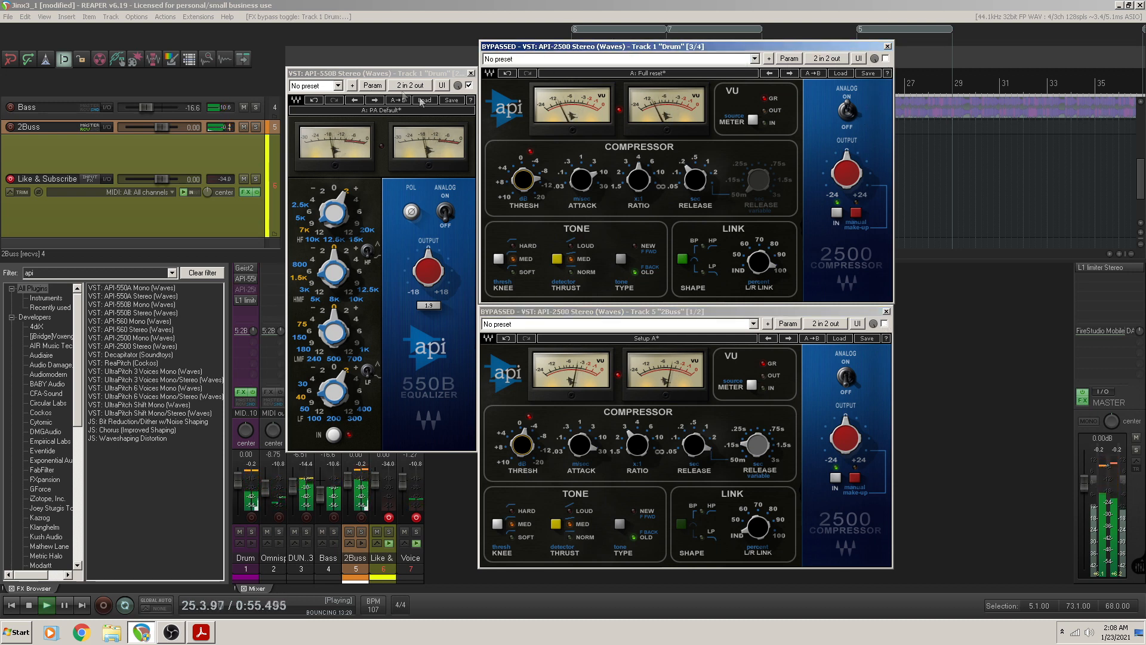
pyautogui.click(469, 85)
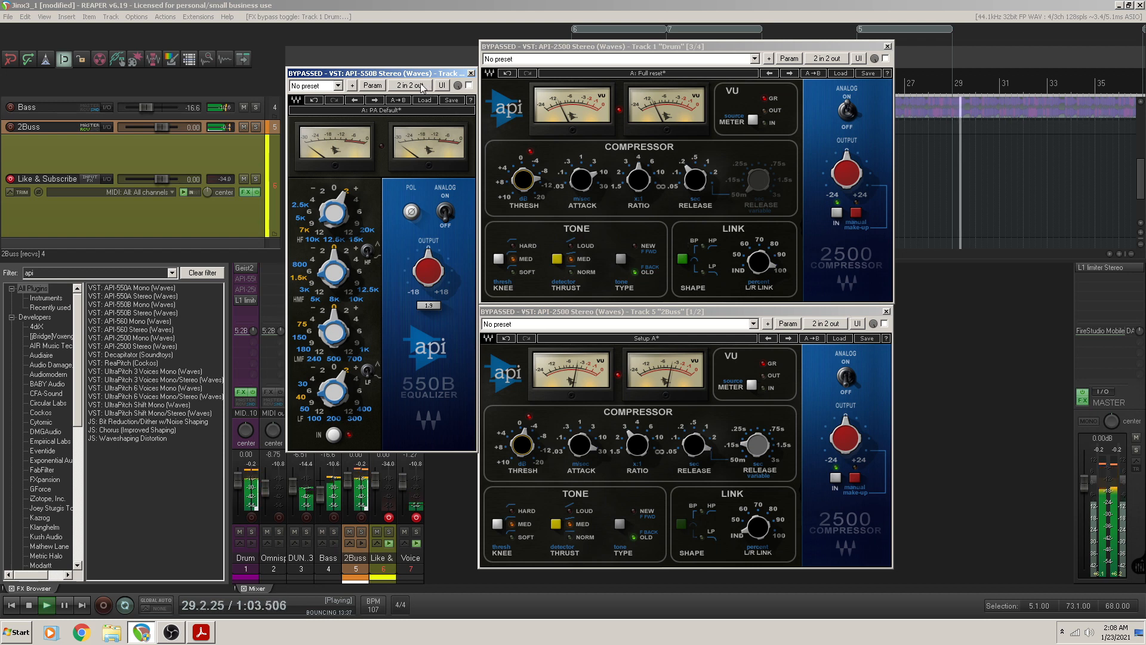
pyautogui.click(469, 86)
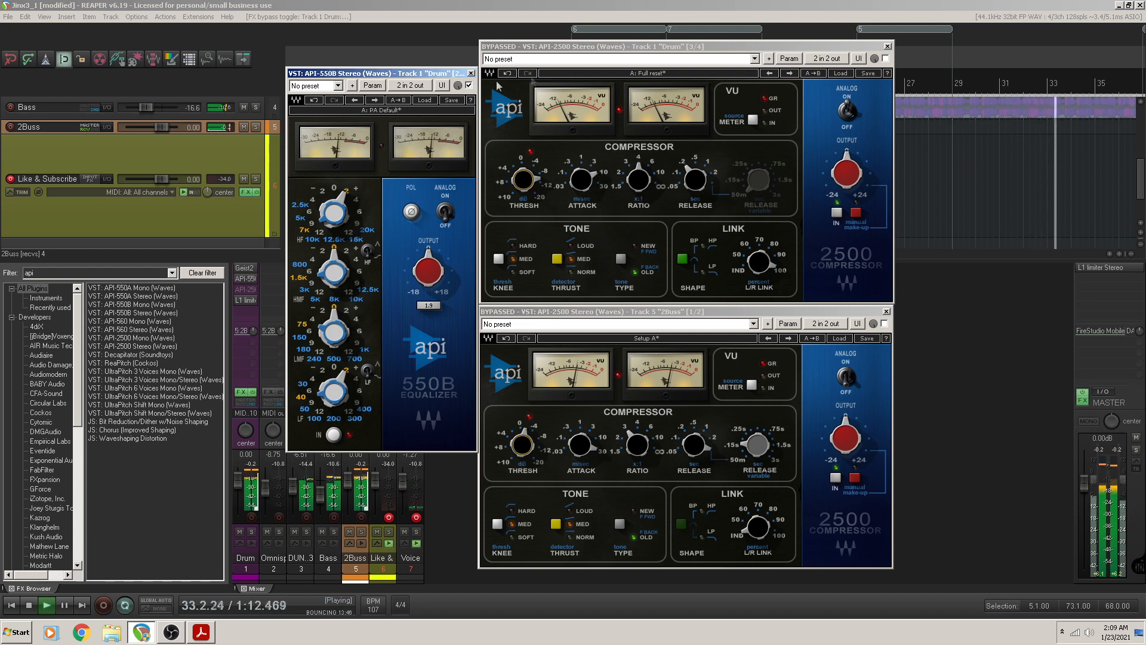
pyautogui.click(885, 59)
pyautogui.click(884, 323)
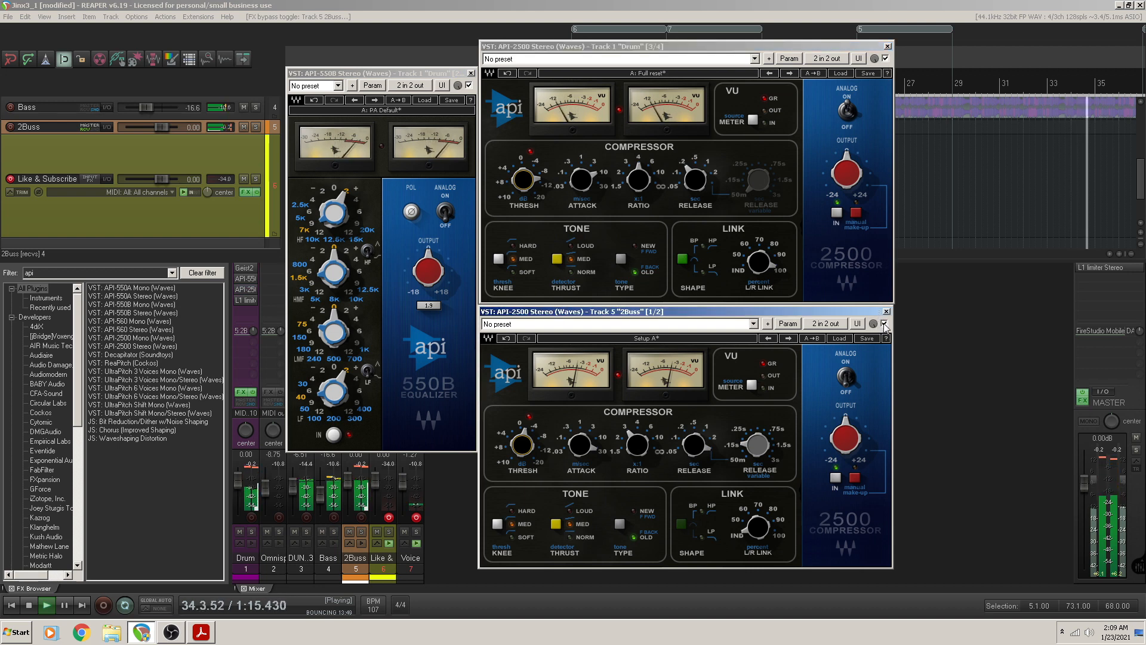
# Fine-tune the thresholds of the 2Buss and Drum compressors
pyautogui.moveTo(517, 450); pyautogui.dragTo(507, 472)
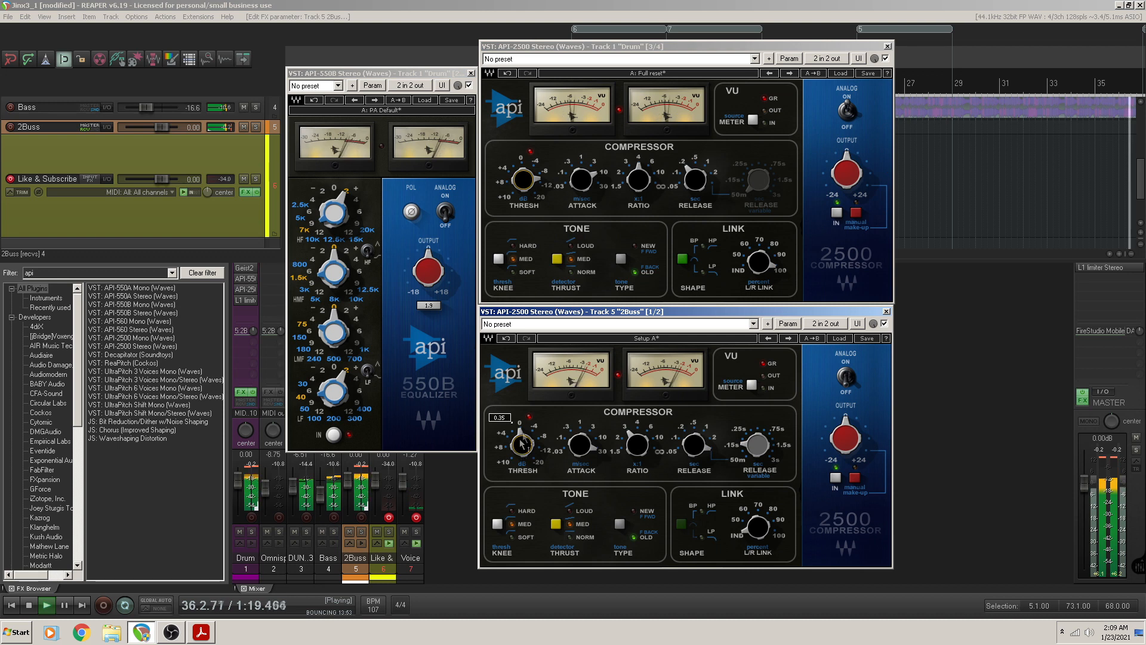
pyautogui.click(523, 188)
pyautogui.moveTo(512, 238); pyautogui.dragTo(502, 307)
pyautogui.moveTo(526, 167); pyautogui.dragTo(525, 168)
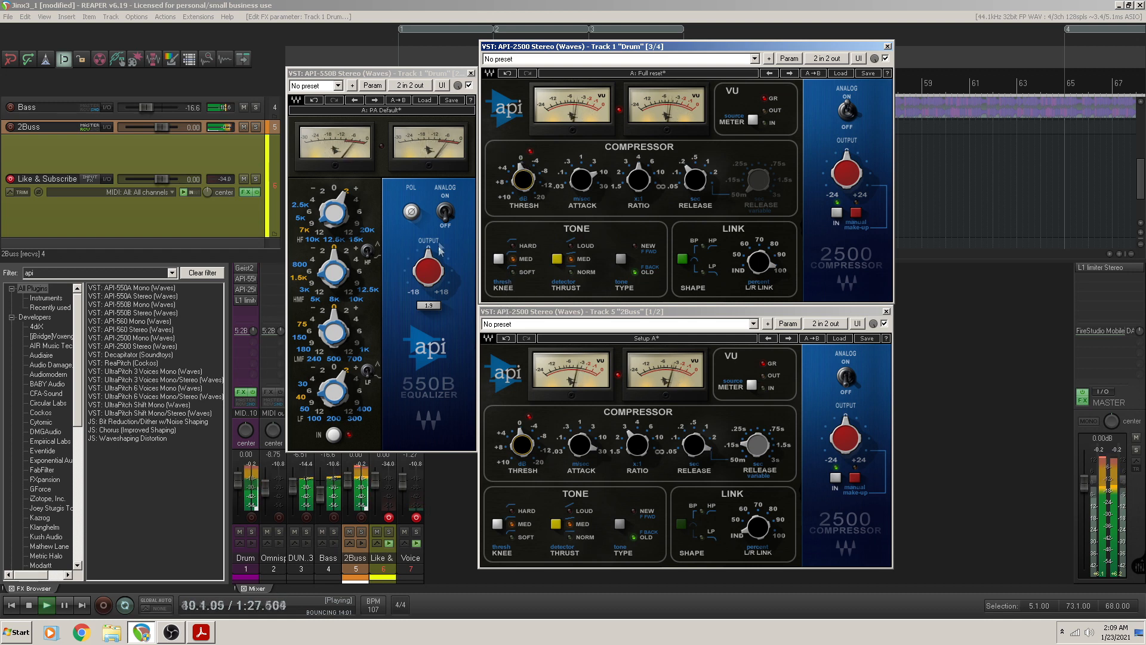
# Readjust the Drum compressor's timing and raise the API-550B's output to 10.3
pyautogui.click(429, 279)
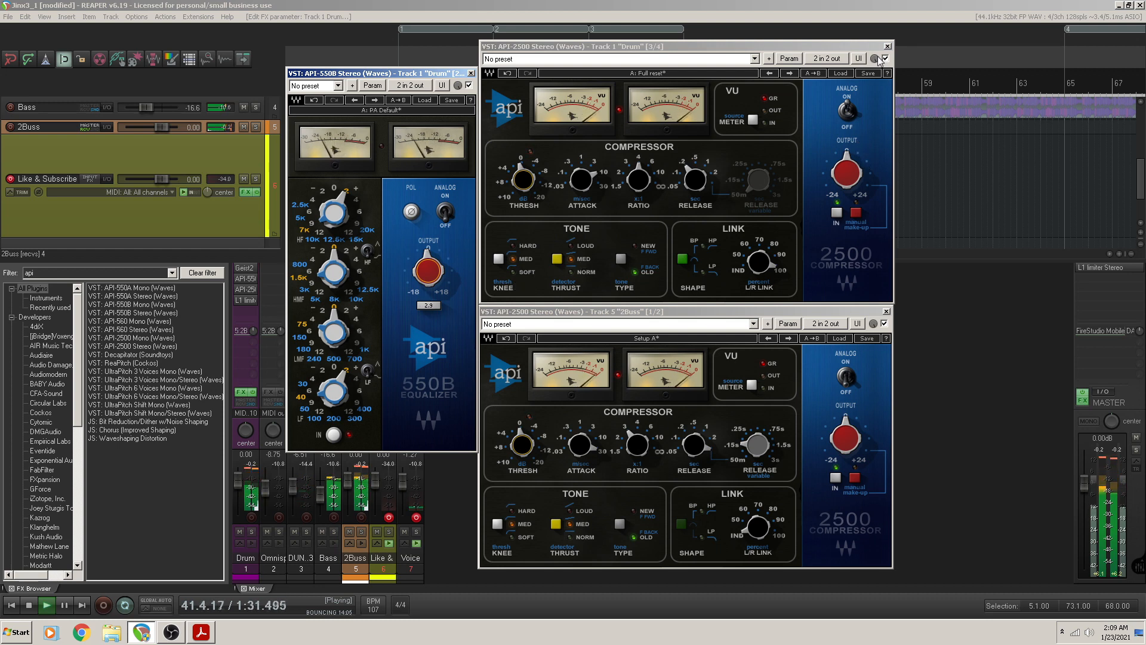
pyautogui.click(582, 181)
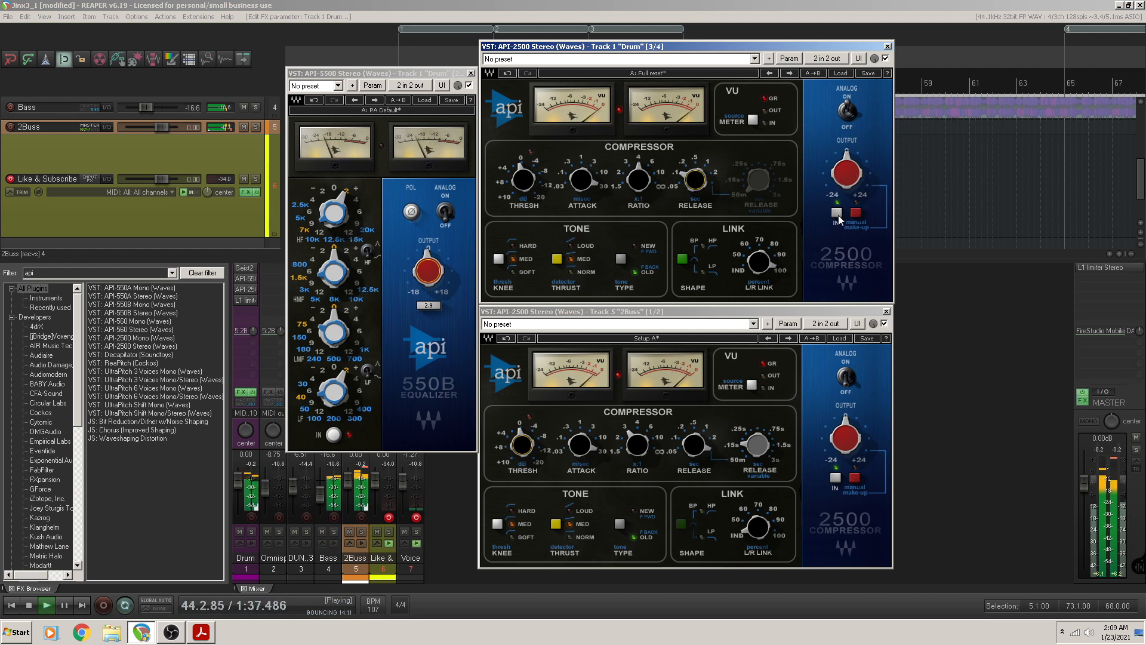
pyautogui.moveTo(415, 266); pyautogui.dragTo(412, 280)
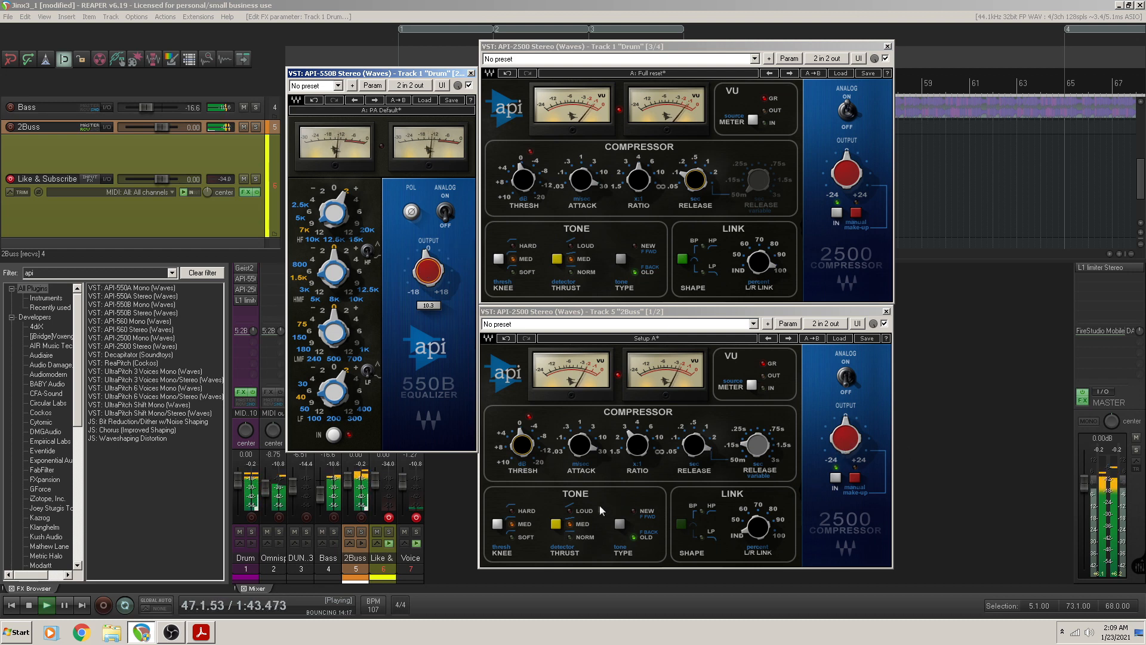
# Set the detector thrust to LOUD on both the Drum and 2Buss compressors
pyautogui.click(571, 246)
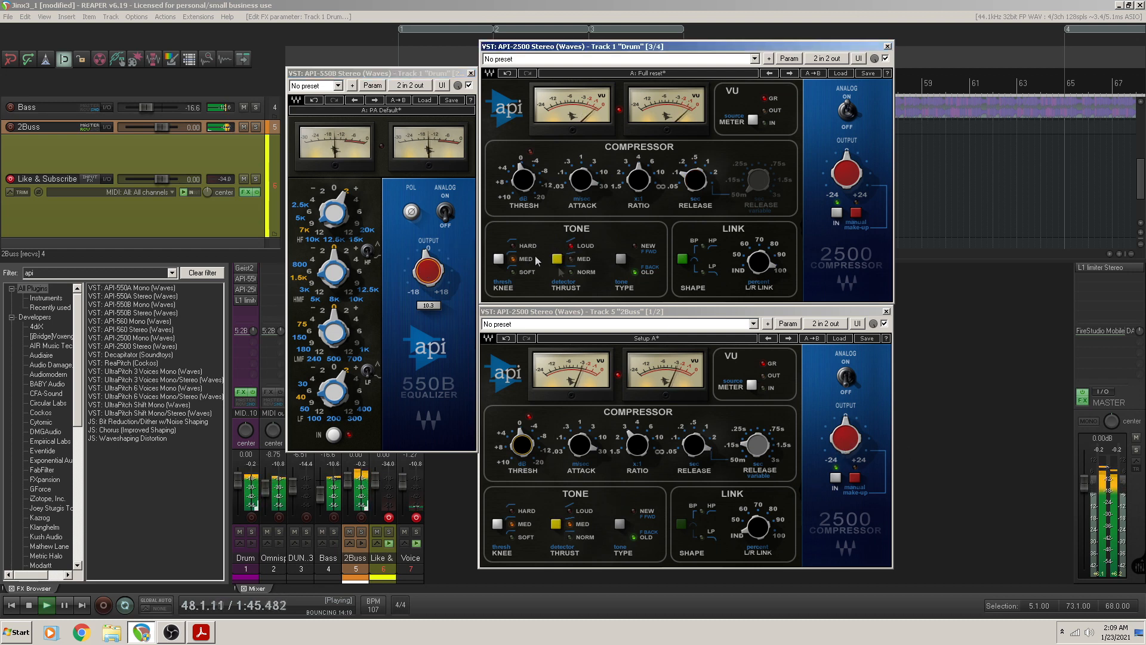
pyautogui.click(570, 511)
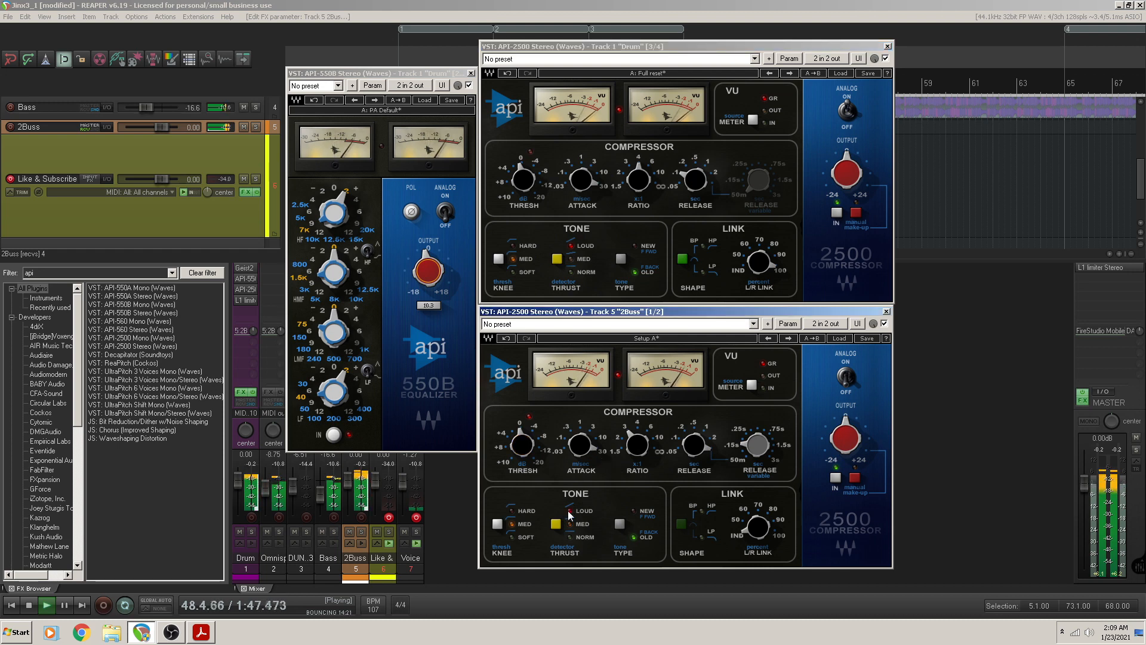
# Set the 2Buss compressor's tone type to NEW and adjust the Drum compressor's L/R link
pyautogui.click(635, 511)
pyautogui.moveTo(758, 529)
pyautogui.click(758, 269)
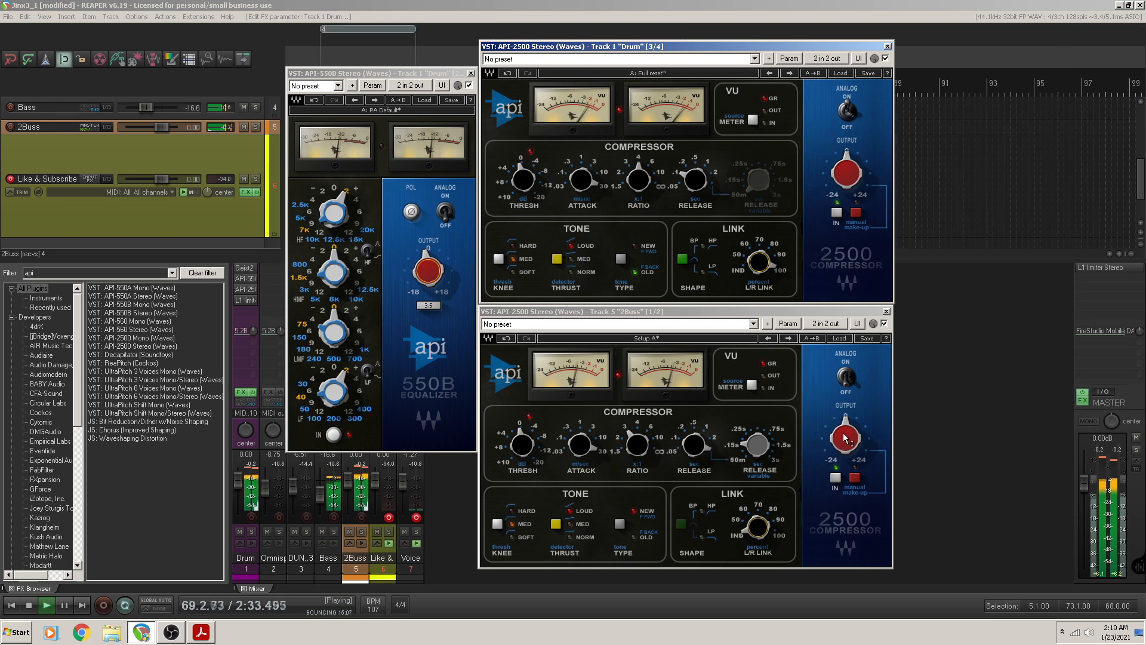
# Switch the 2Buss compressor to a fixed release time and readjust the 2Buss and Drum thresholds
pyautogui.moveTo(694, 445); pyautogui.dragTo(669, 510)
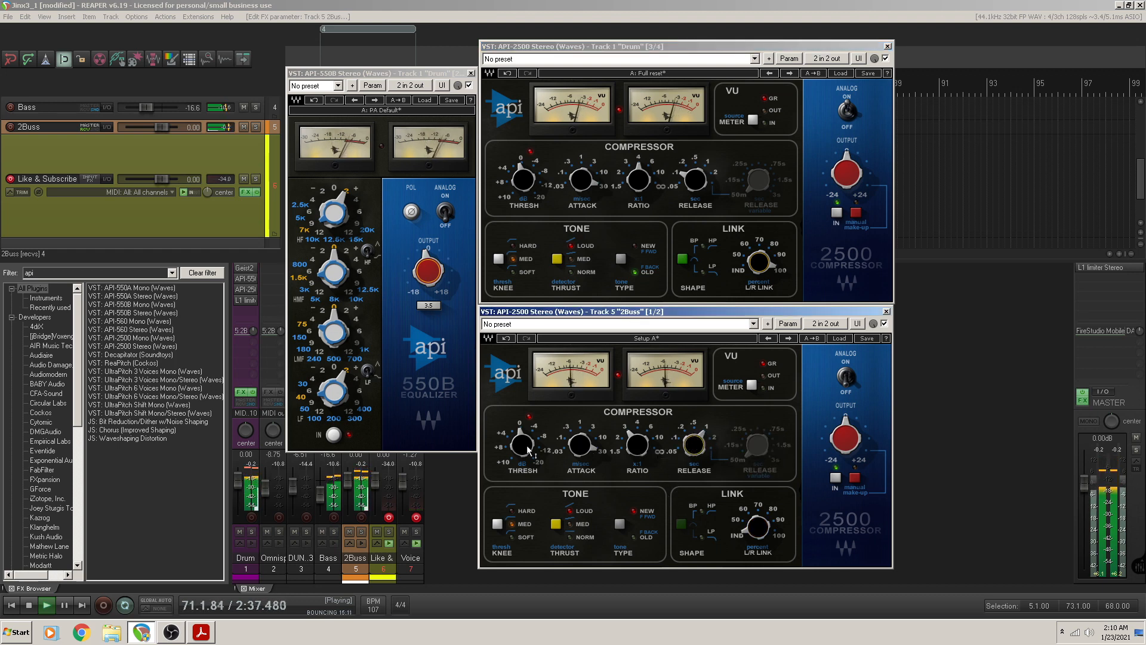
pyautogui.moveTo(528, 452)
pyautogui.mouseDown()
pyautogui.moveTo(521, 526)
pyautogui.moveTo(527, 449)
pyautogui.mouseUp()
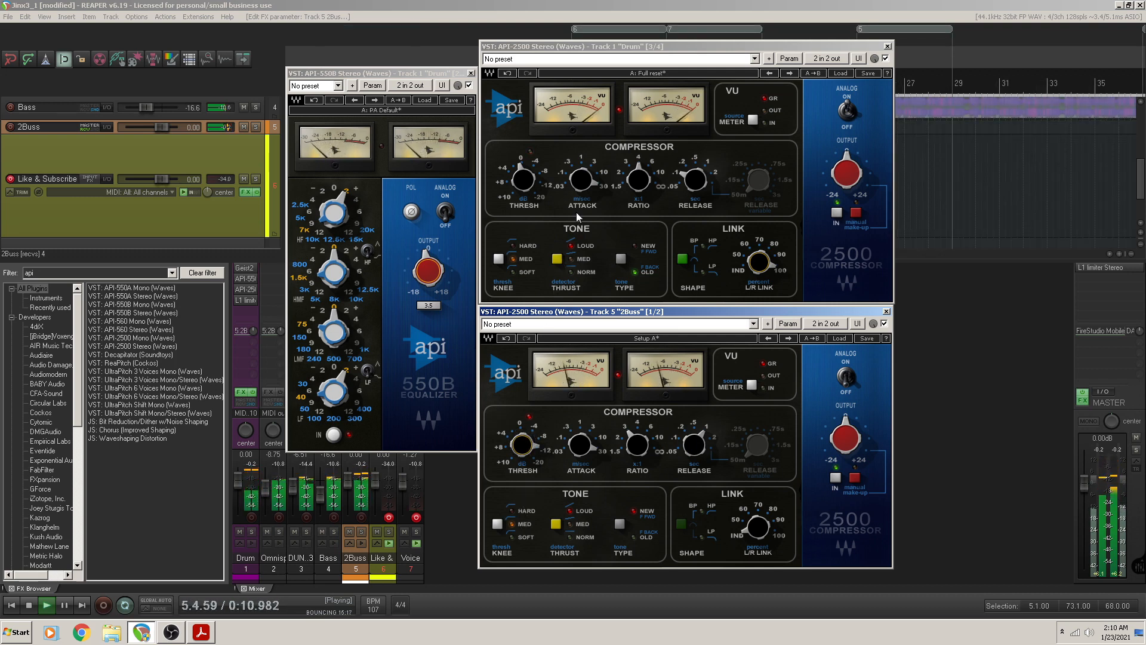
pyautogui.moveTo(522, 180); pyautogui.dragTo(545, 89)
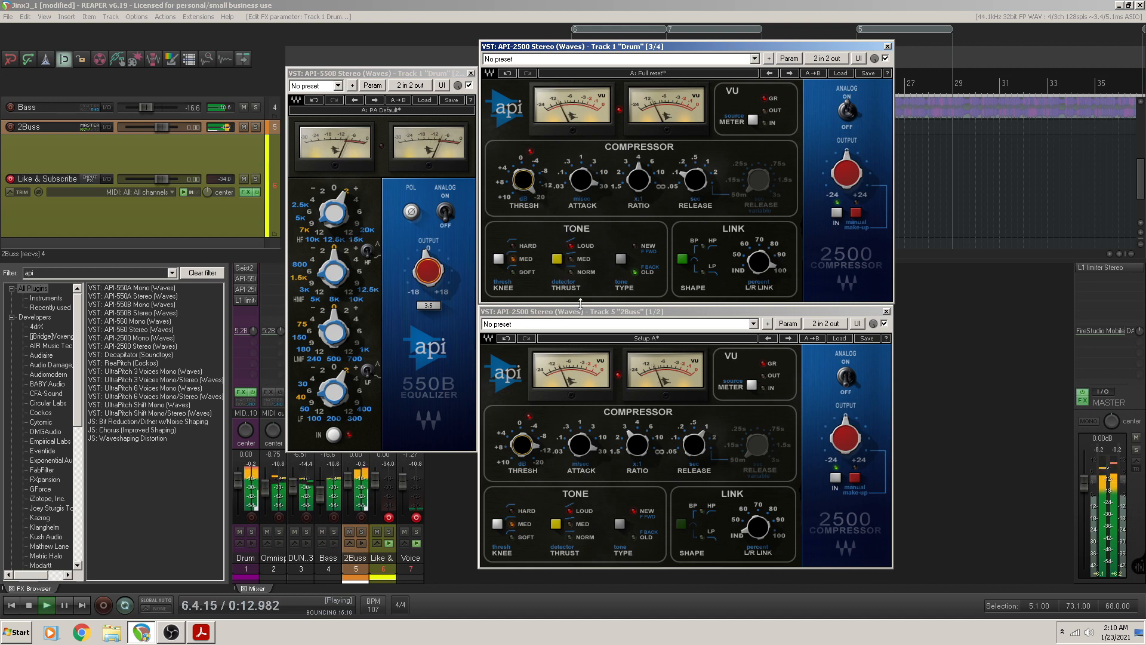
# Try a different attack on the Drum compressor, and a 0.3 ms attack with a 10:1 ratio on the 2Buss compressor
pyautogui.click(579, 179)
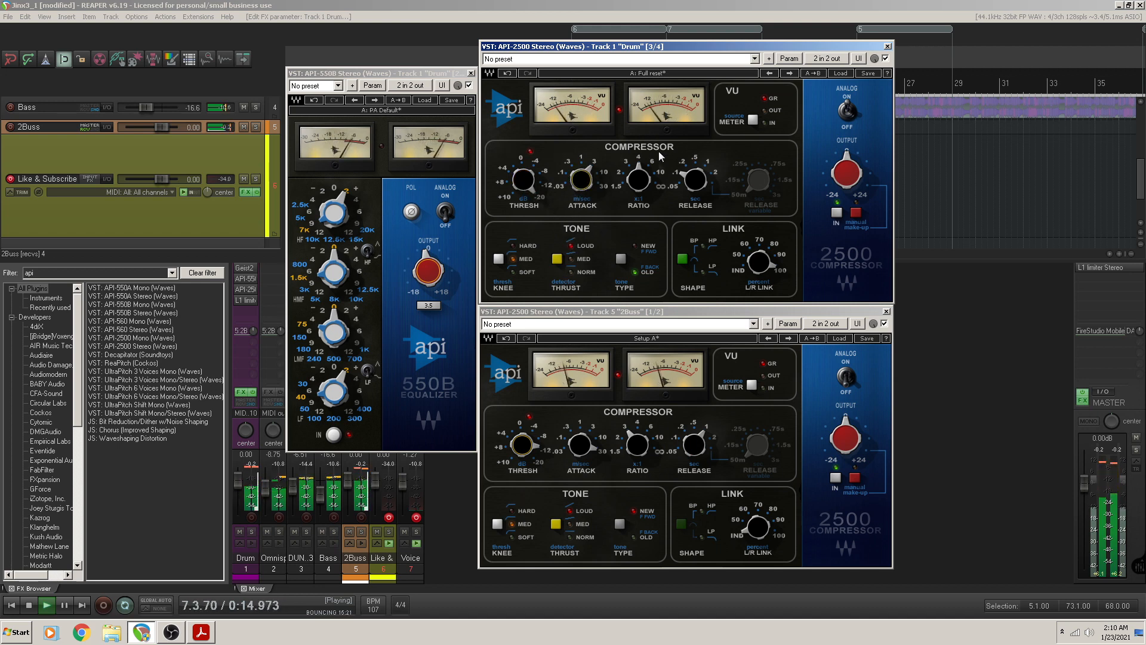
pyautogui.moveTo(579, 444); pyautogui.dragTo(580, 503)
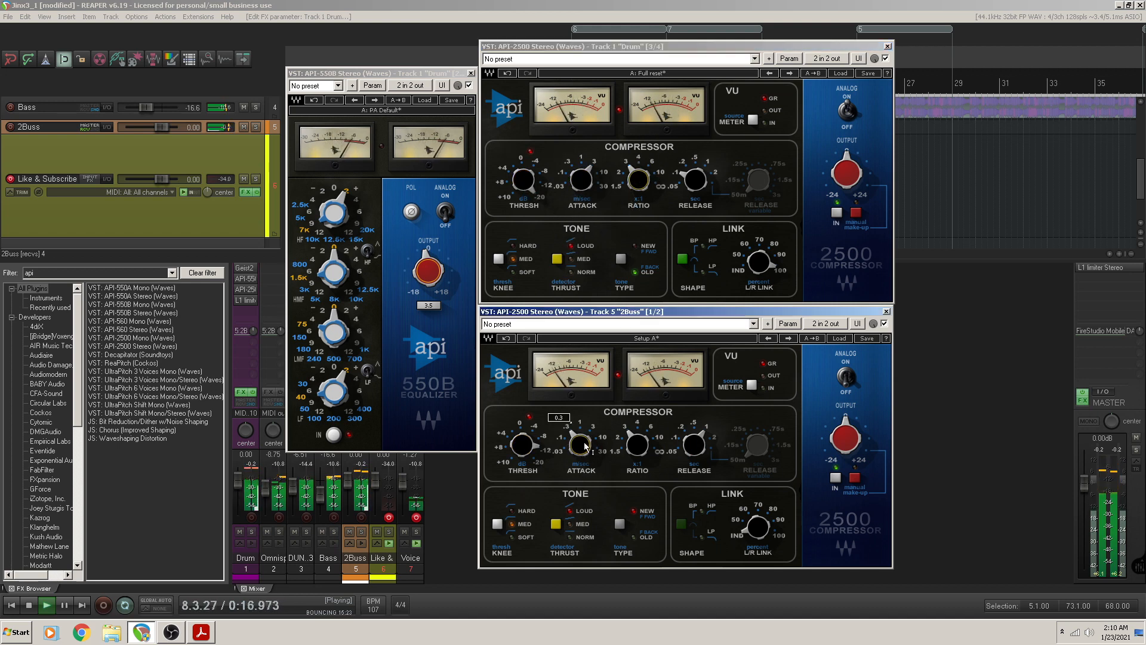
pyautogui.moveTo(636, 440); pyautogui.dragTo(636, 372)
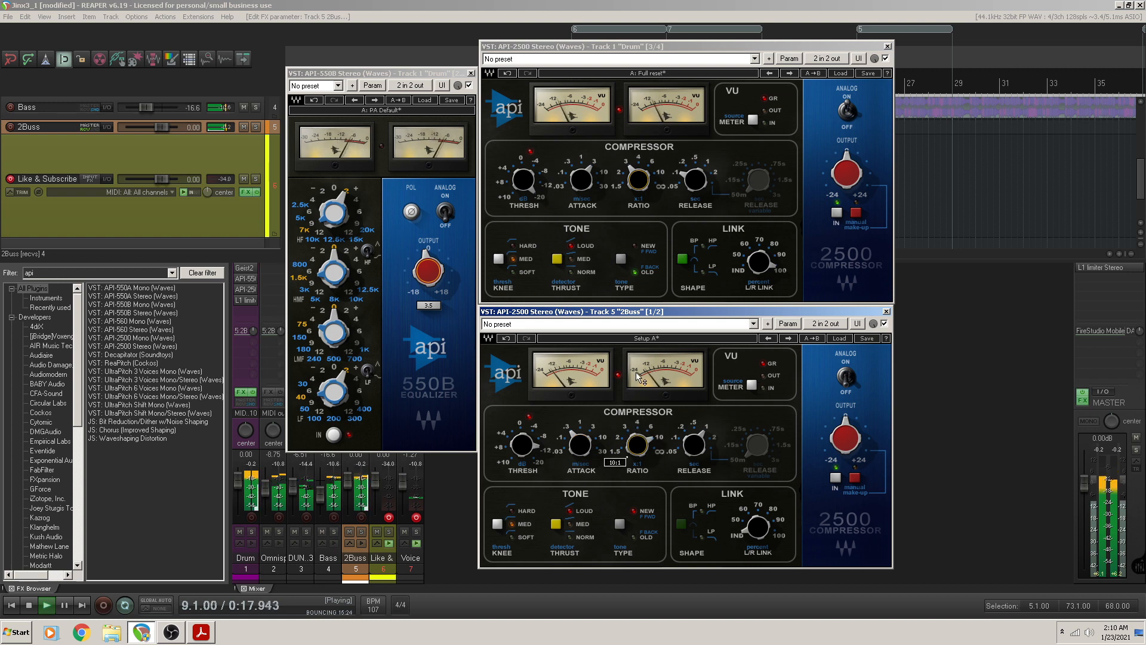
# Adjust the API-550B's low-frequency and high-frequency gains and retune the Drum compressor's threshold
pyautogui.click(360, 391)
pyautogui.moveTo(359, 391); pyautogui.dragTo(362, 398)
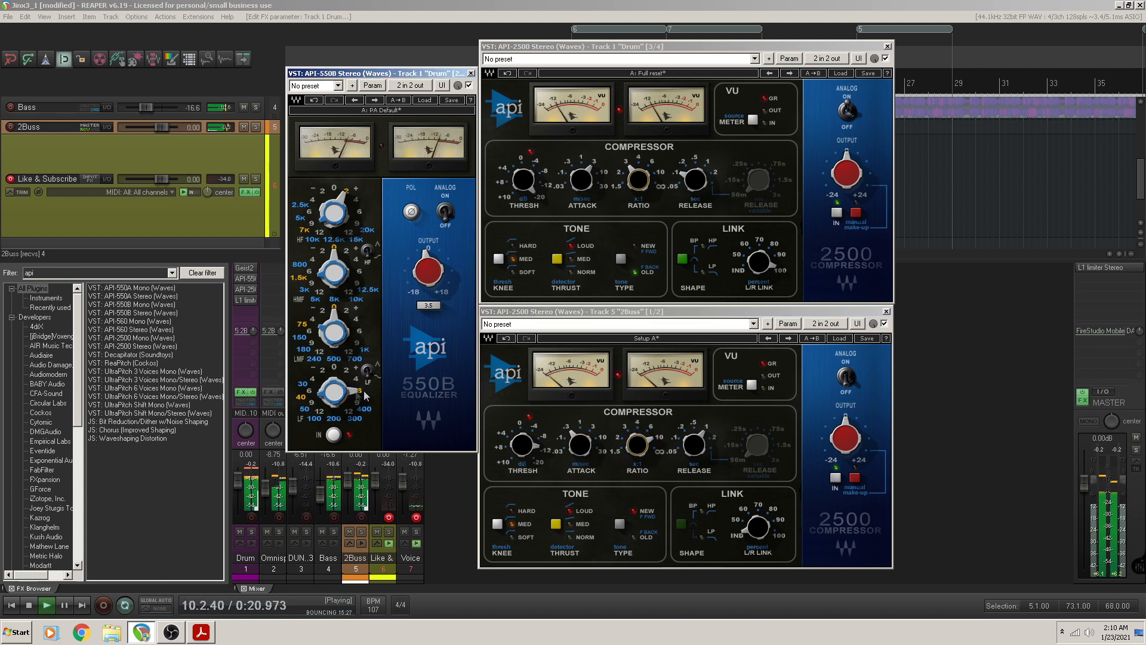
pyautogui.moveTo(356, 201); pyautogui.dragTo(360, 216)
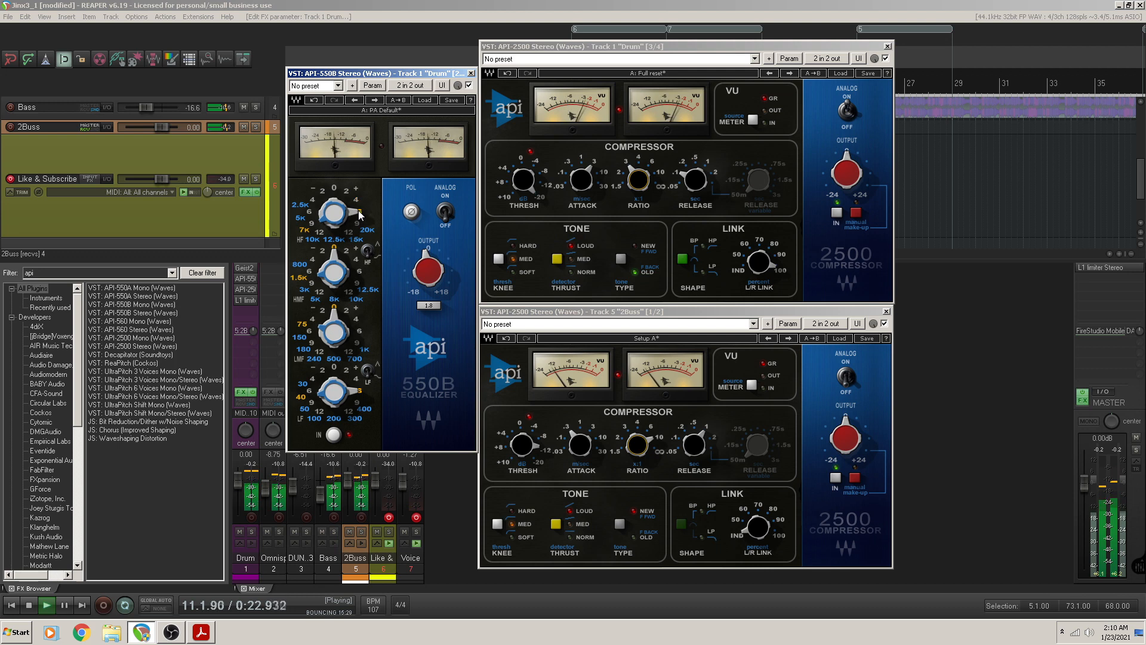
pyautogui.moveTo(537, 186); pyautogui.dragTo(524, 258)
pyautogui.click(353, 197)
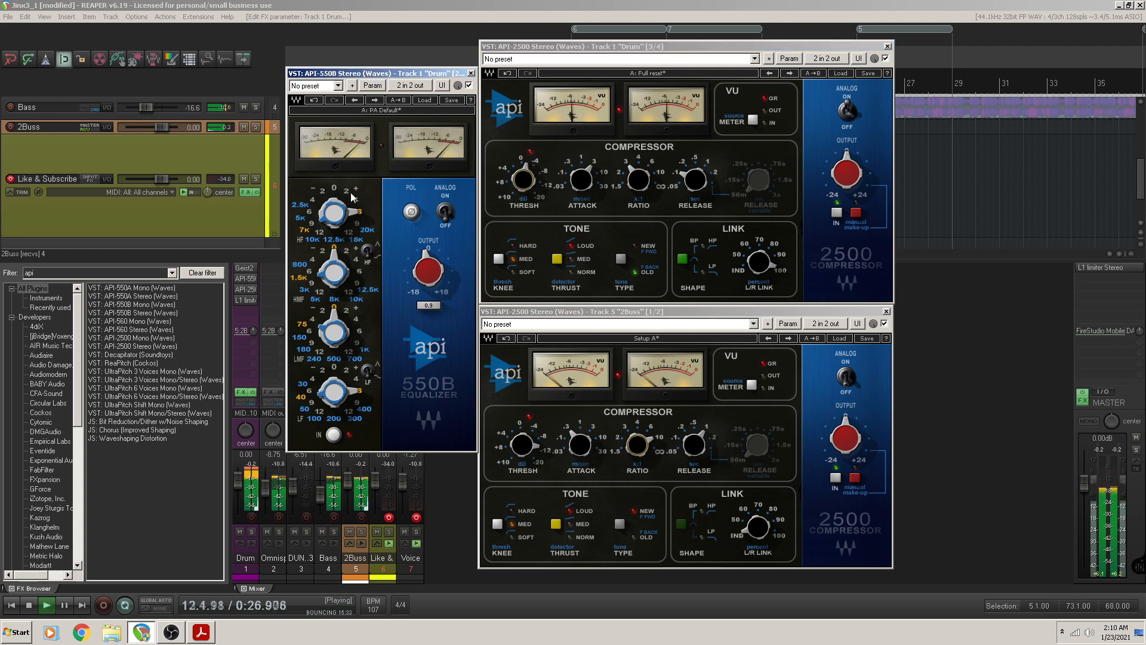
pyautogui.moveTo(347, 199); pyautogui.dragTo(348, 195)
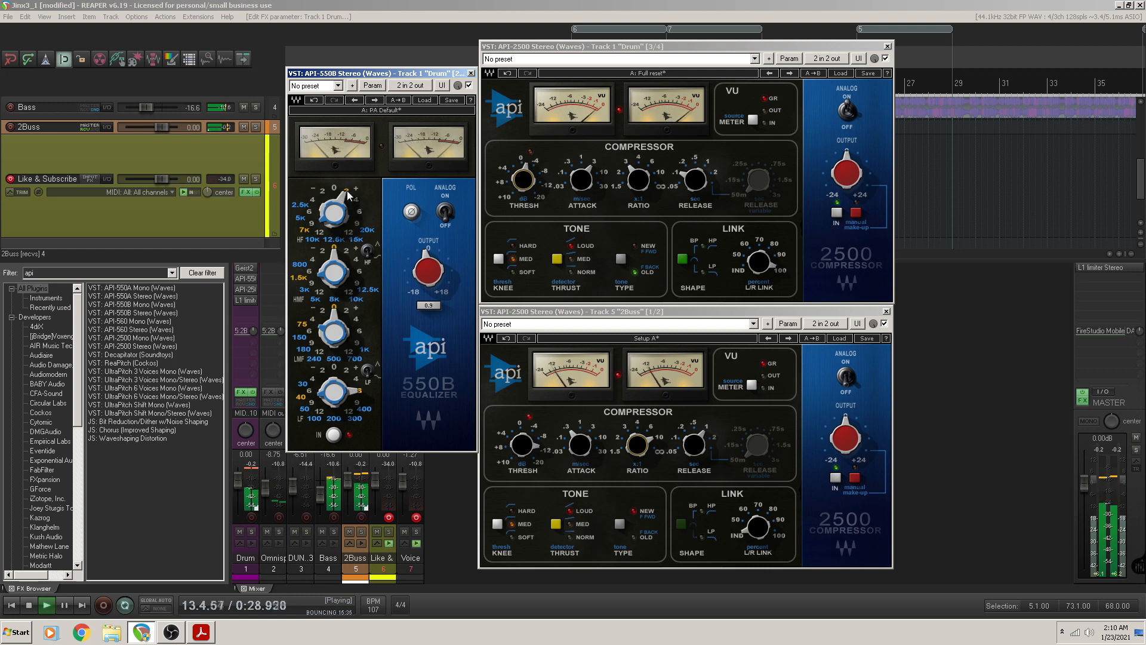
# Set the 2Buss release to 0.05 and tone type to OLD, with MED detector thrust on both compressors
pyautogui.moveTo(580, 179); pyautogui.dragTo(583, 113)
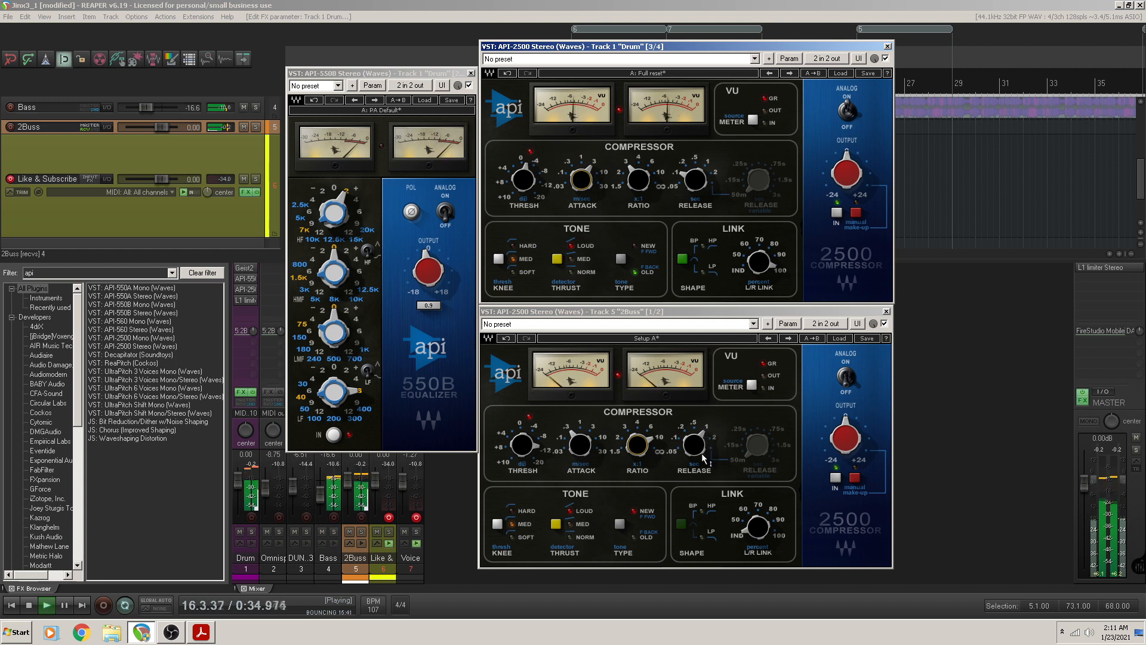
pyautogui.moveTo(703, 459); pyautogui.dragTo(701, 537)
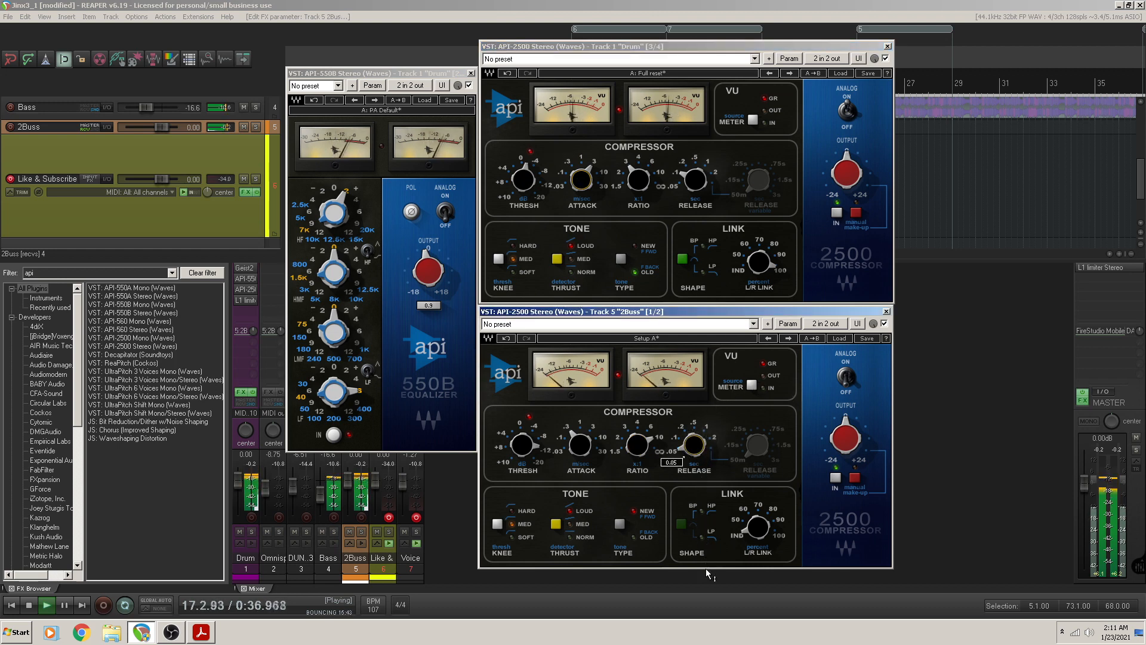
pyautogui.click(635, 536)
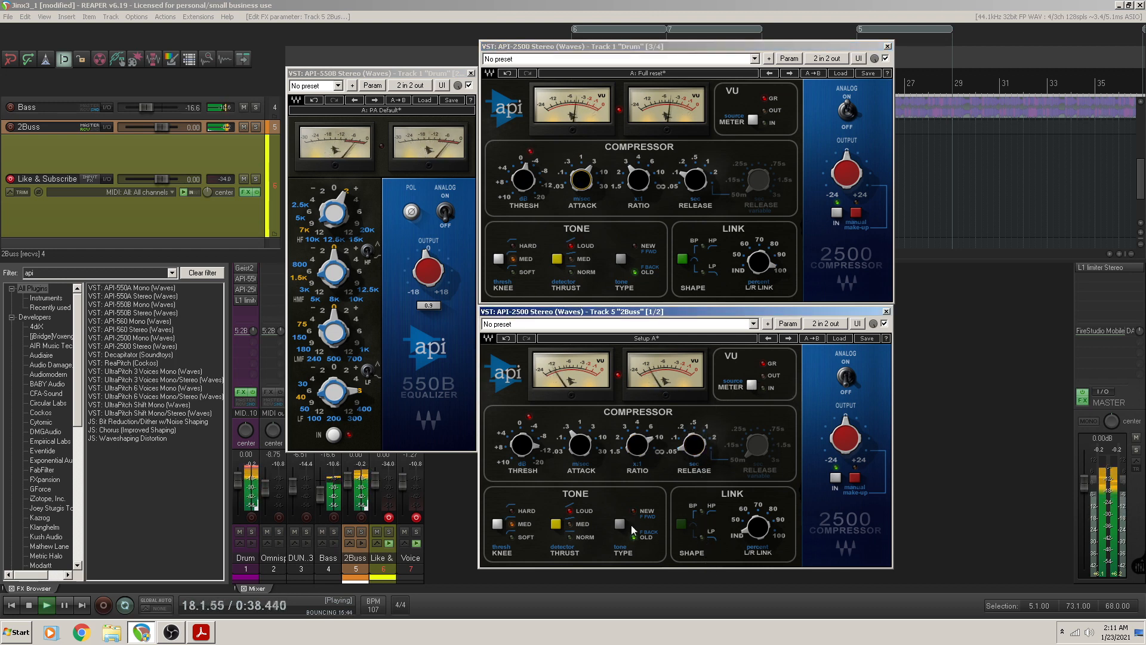
pyautogui.click(564, 258)
# Set the Drum compressor's attack to 30 ms, ratio to 3:1 and release to 0.05 seconds
pyautogui.click(573, 179)
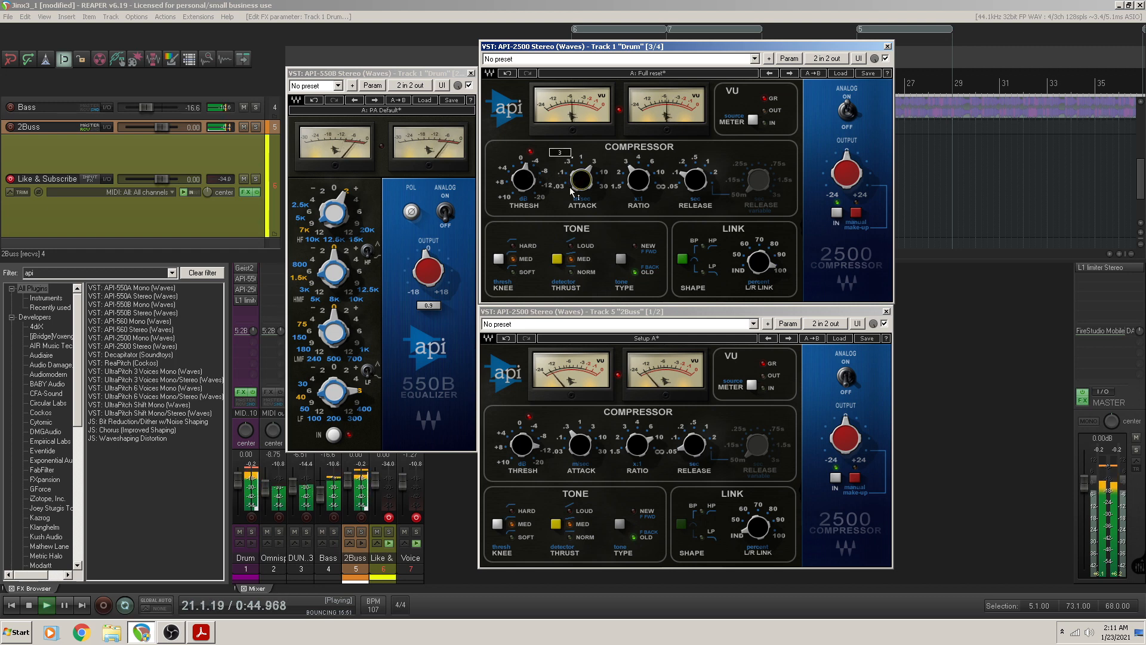
pyautogui.moveTo(585, 137); pyautogui.dragTo(588, 152)
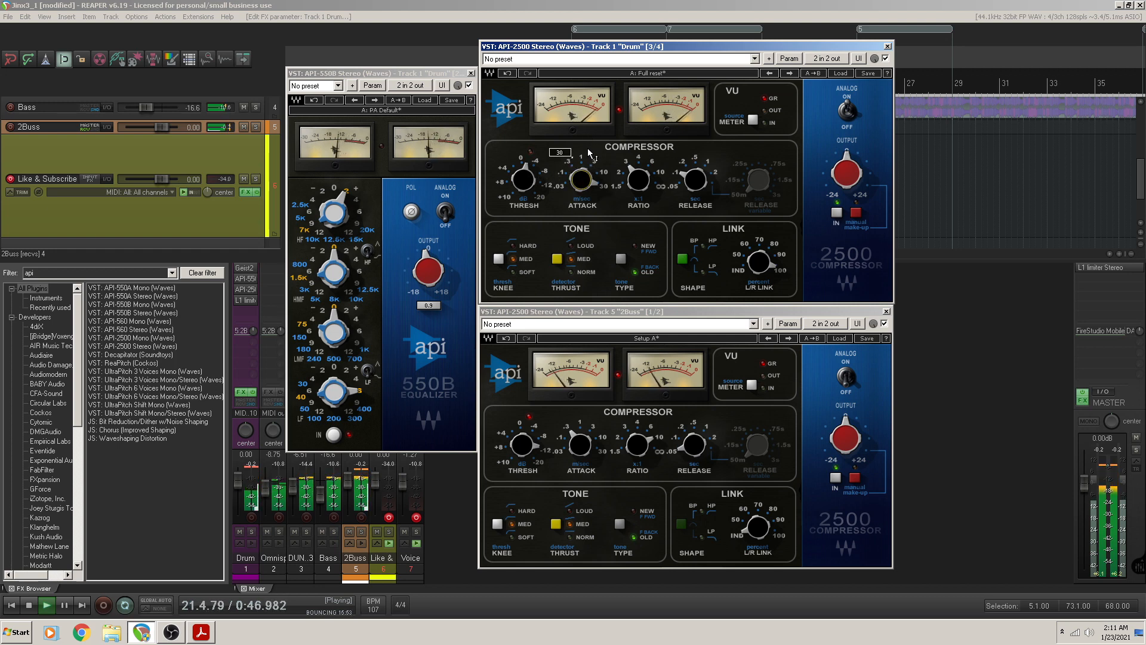
pyautogui.click(638, 180)
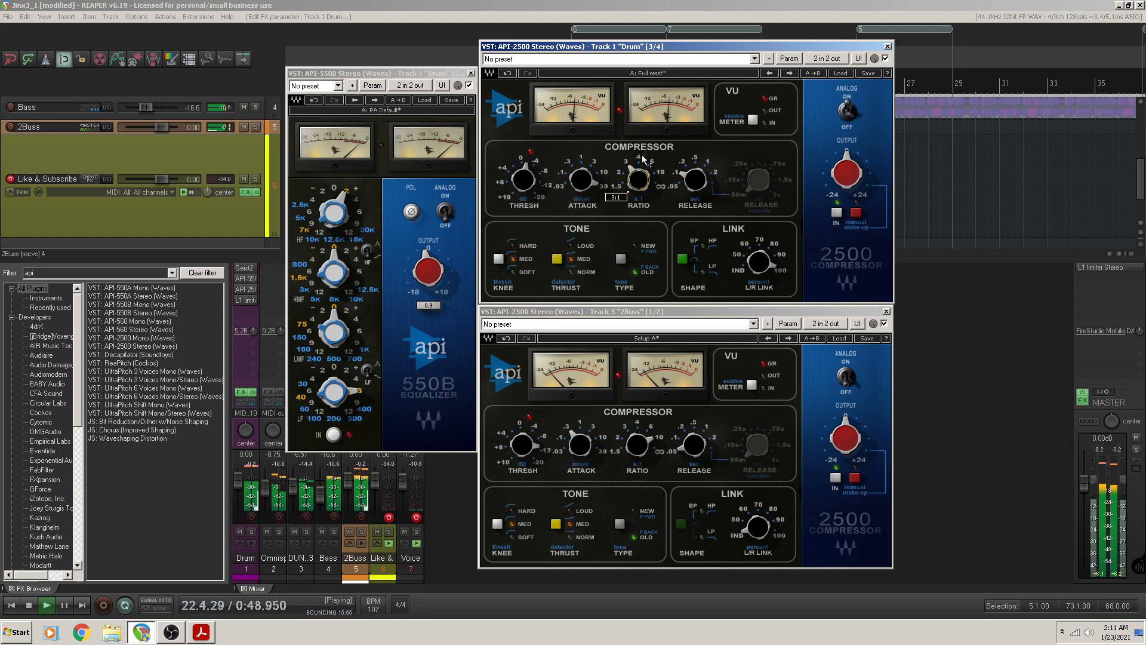
pyautogui.click(695, 179)
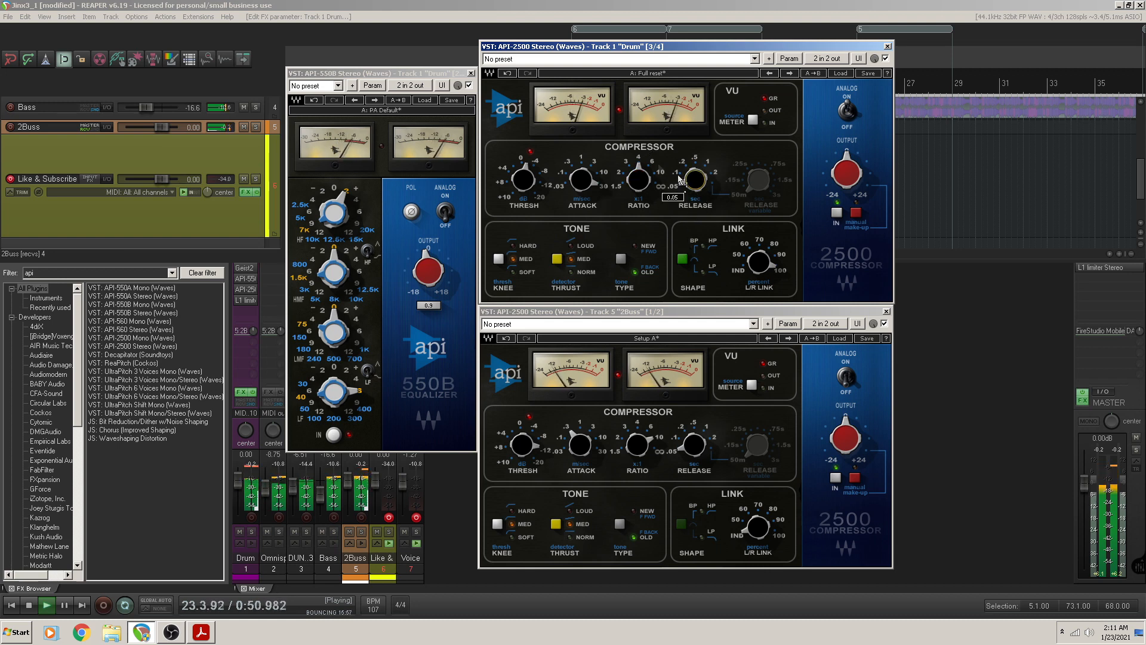
# Set the 2Buss compressor's attack to 30 ms and ratio to 2:1, and readjust its threshold and release
pyautogui.click(576, 446)
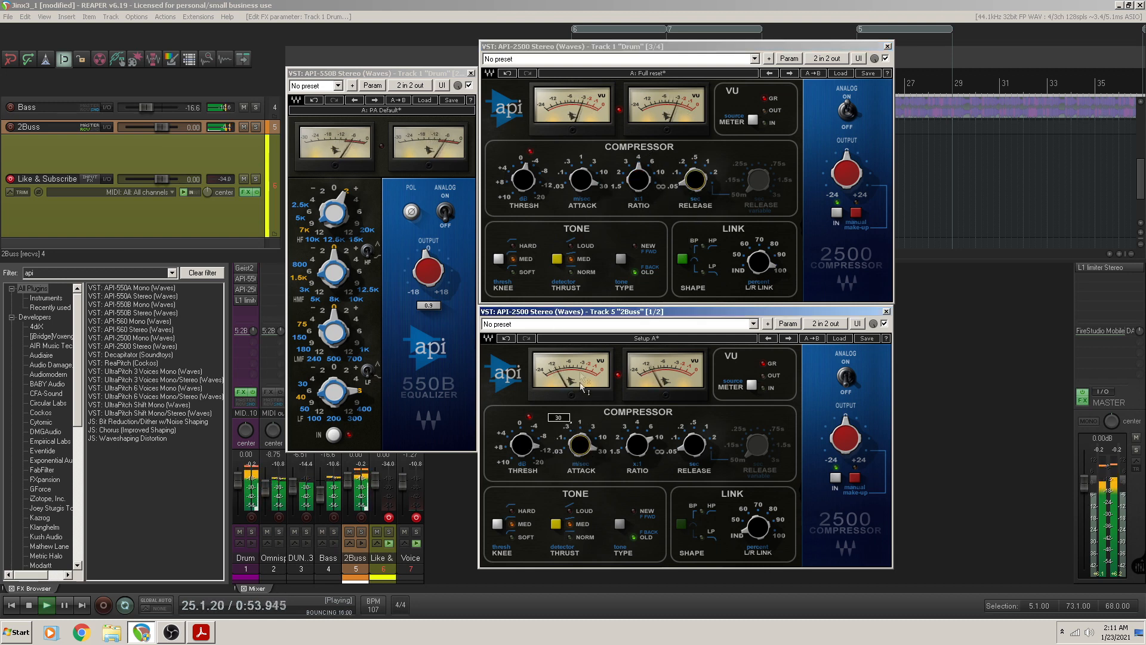
pyautogui.click(637, 451)
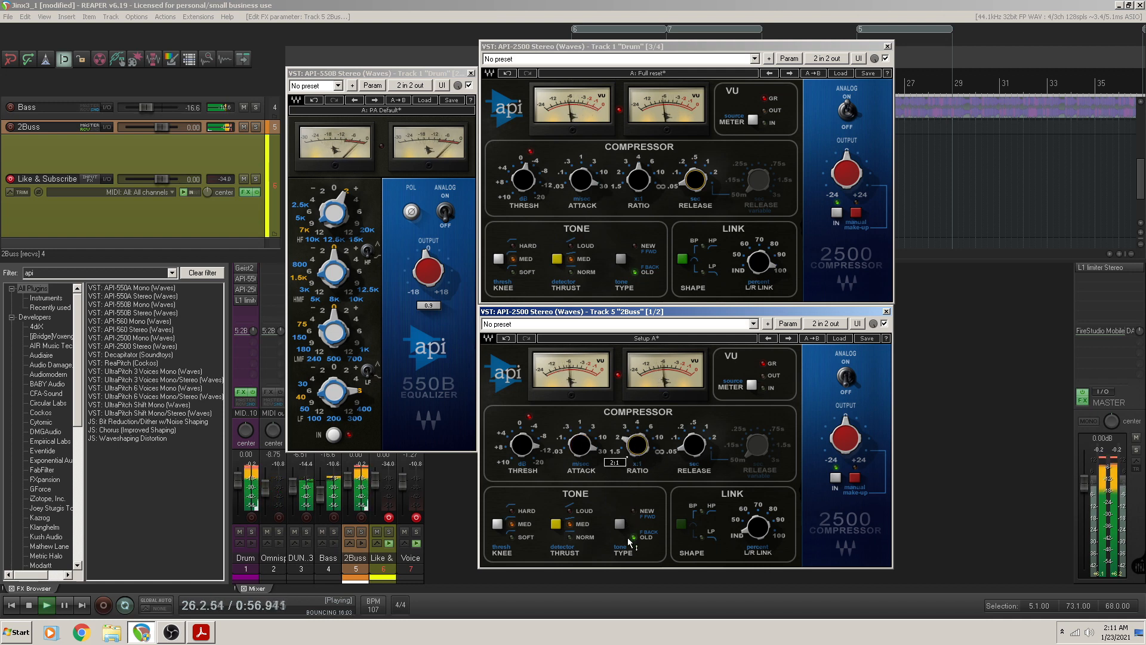
pyautogui.click(520, 443)
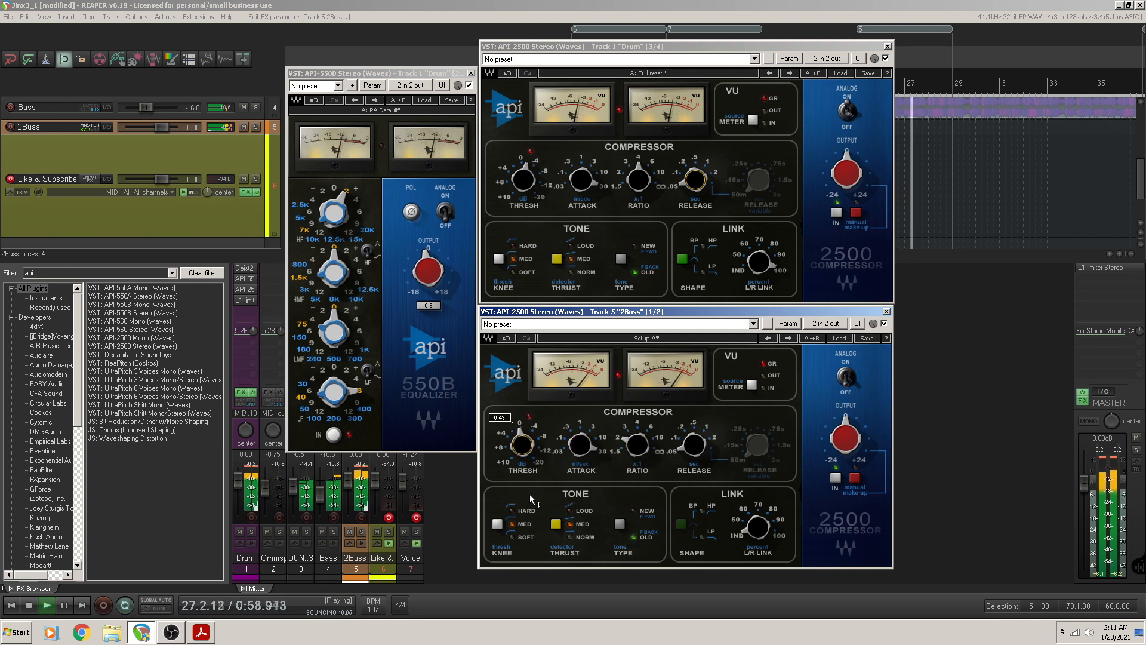
pyautogui.click(693, 444)
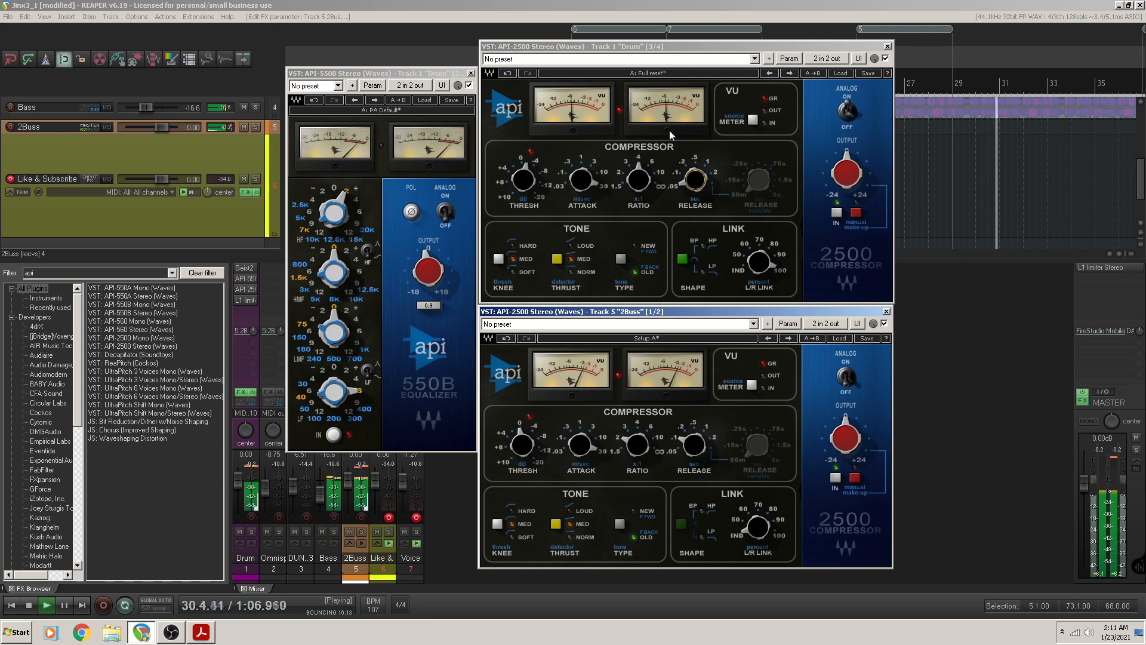
# Switch the 2Buss and Drum compressors out and back in to compare the mix with and without them
pyautogui.click(884, 324)
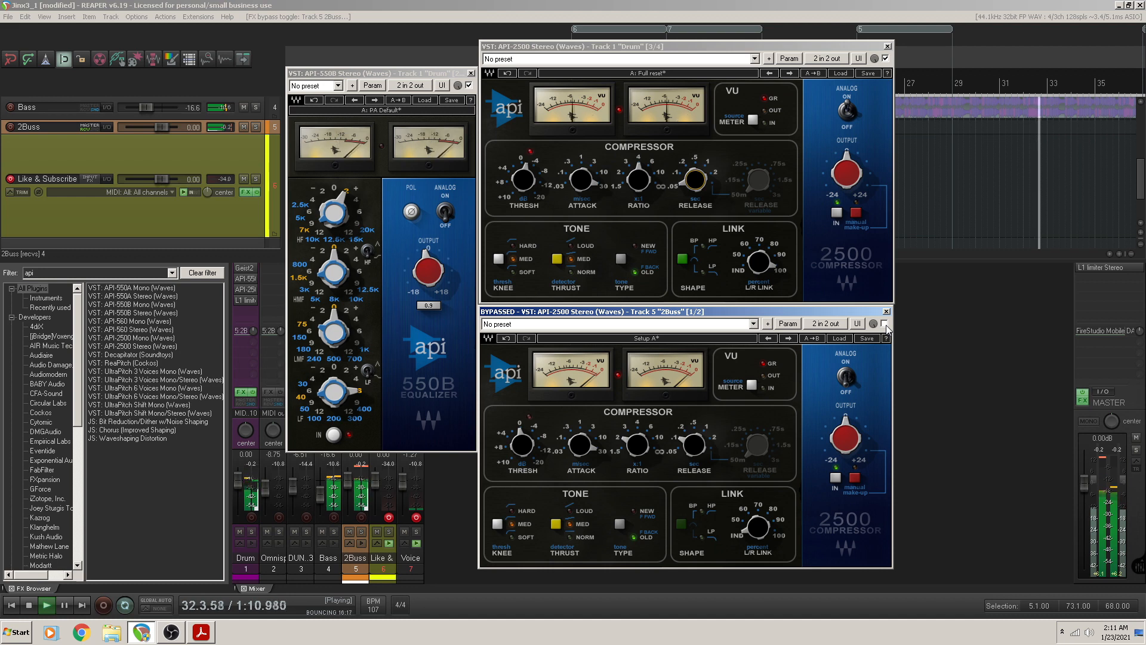
pyautogui.click(884, 324)
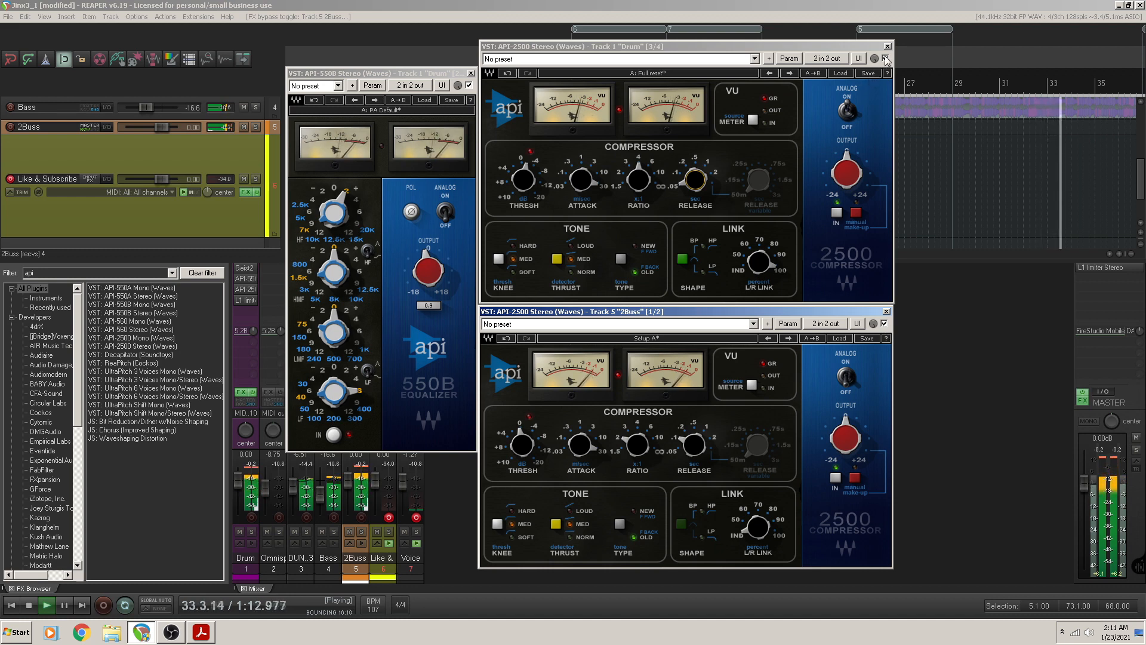
pyautogui.click(837, 213)
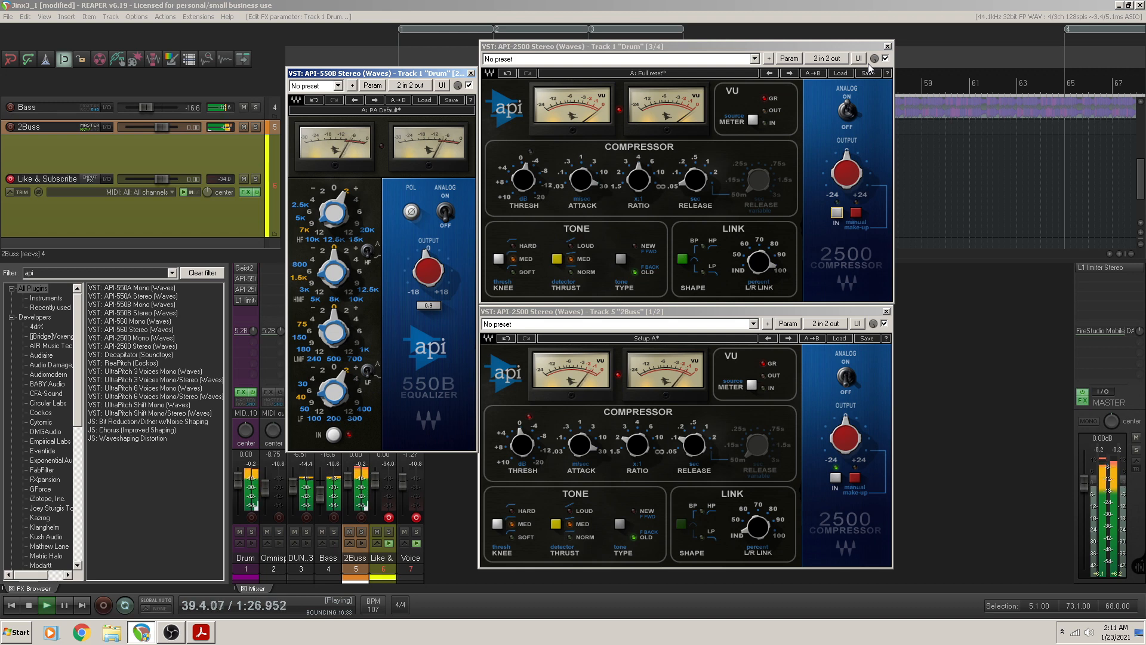
pyautogui.click(835, 214)
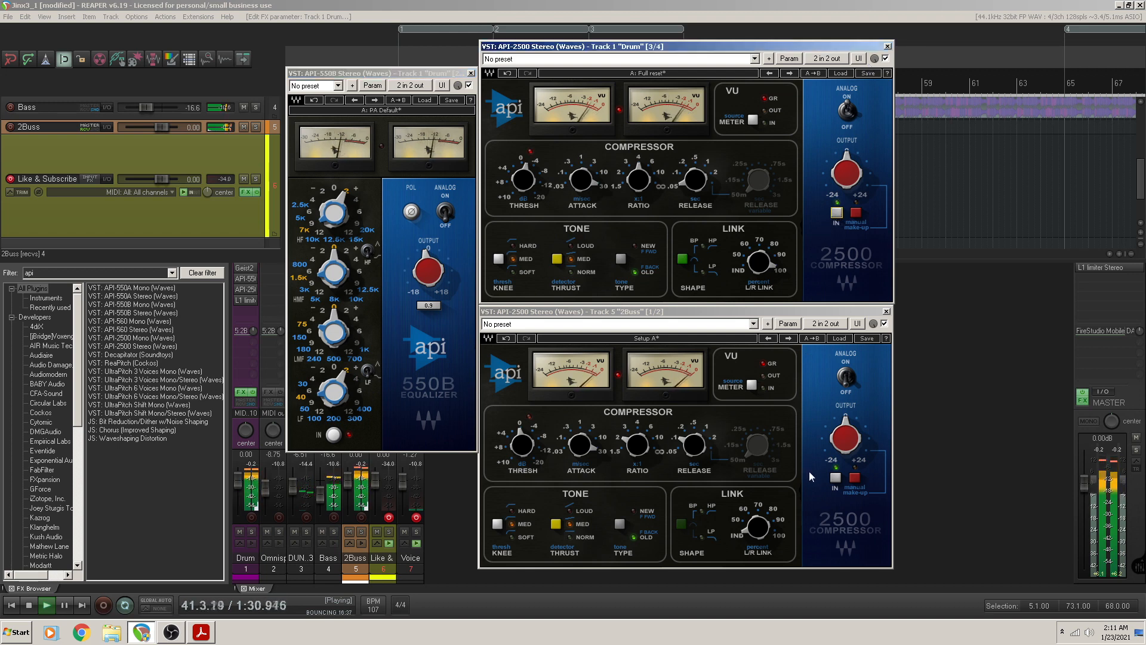
# Toggle record monitoring on the Voice track and fine-tune the 2Buss and Drum compressor thresholds
pyautogui.click(525, 443)
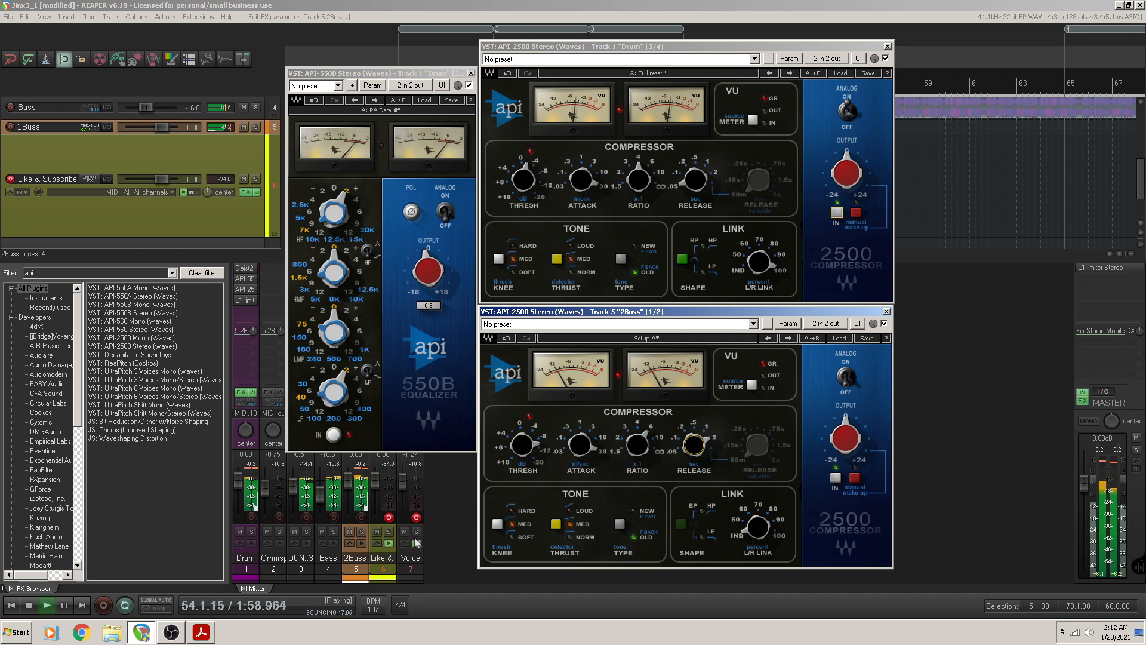
pyautogui.click(416, 542)
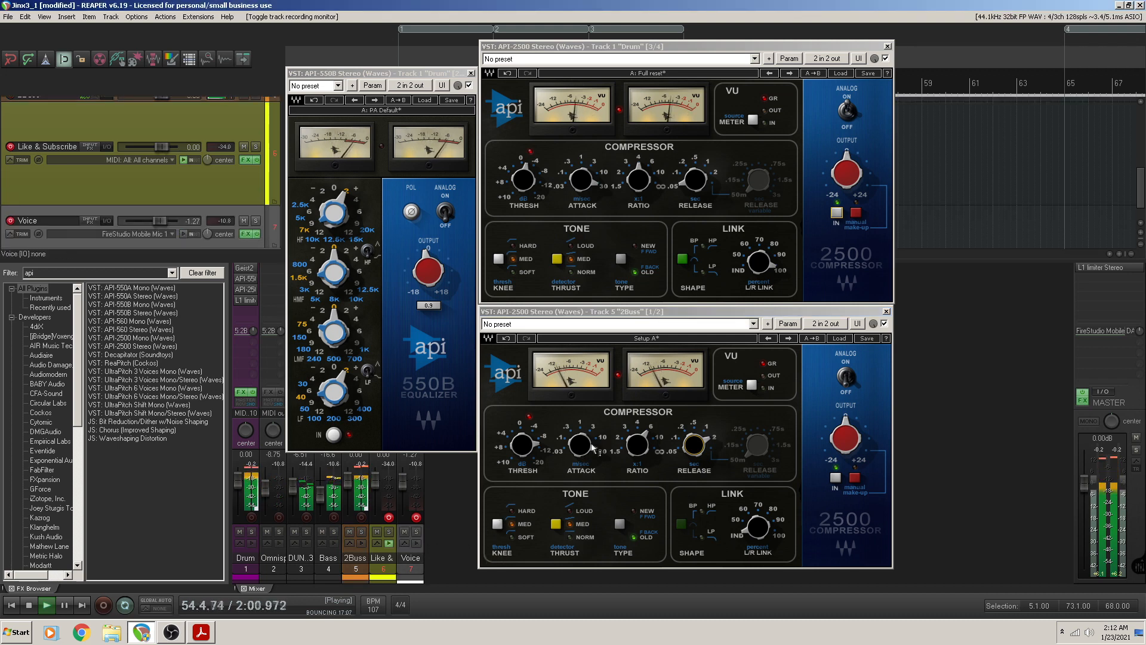
pyautogui.moveTo(512, 447); pyautogui.dragTo(517, 472)
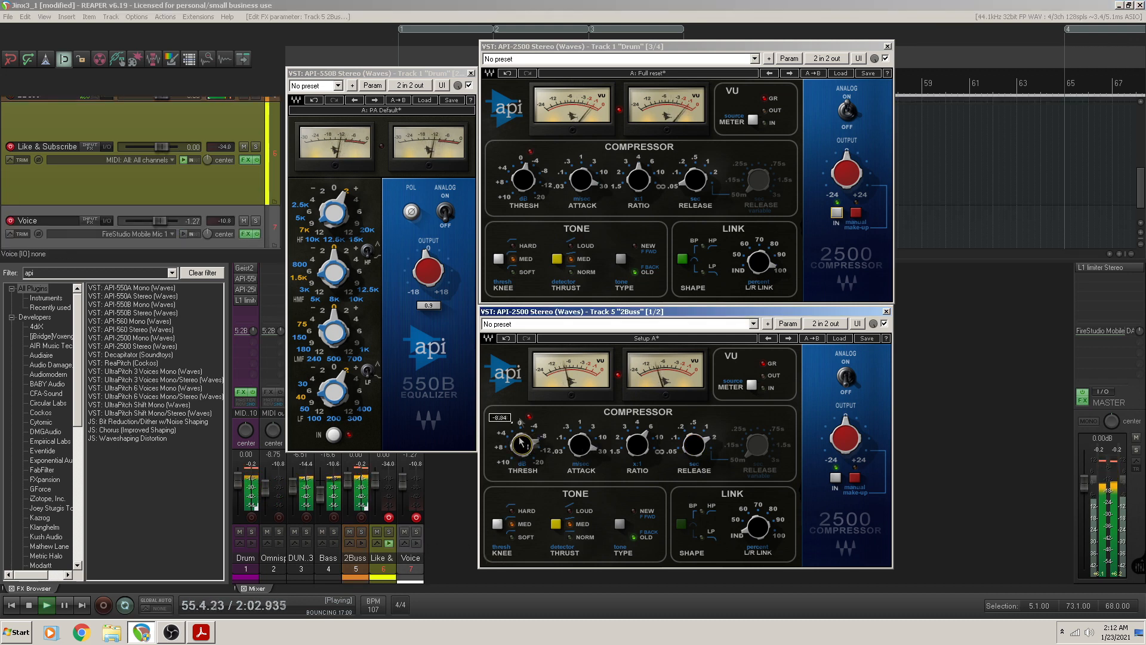
pyautogui.moveTo(518, 190); pyautogui.dragTo(526, 149)
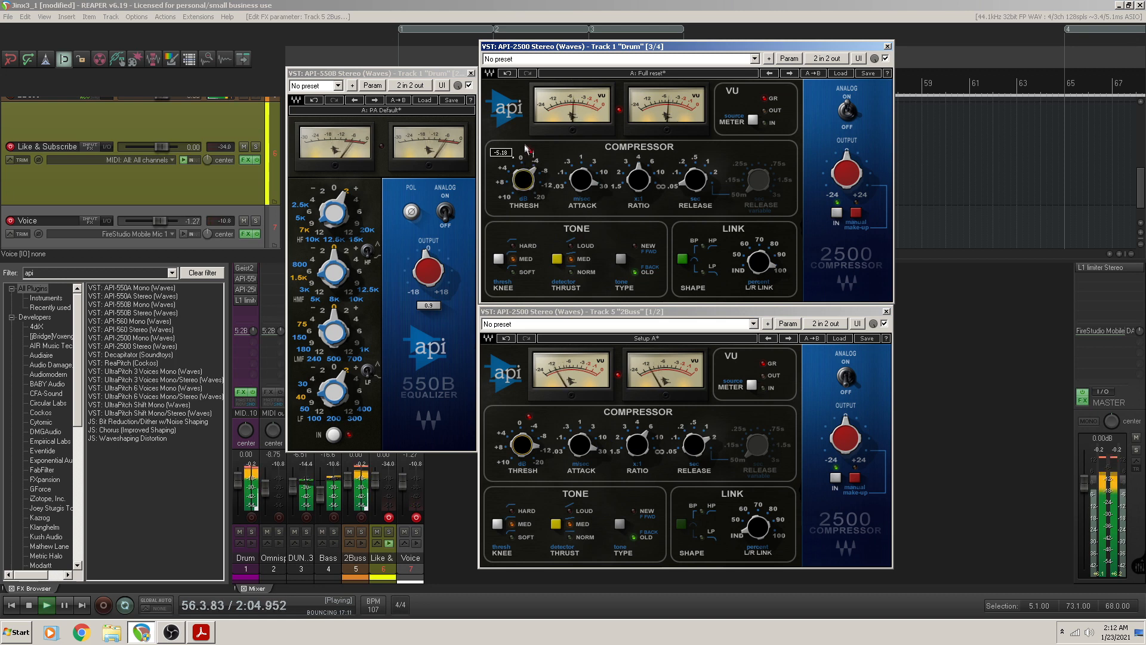
pyautogui.moveTo(529, 94); pyautogui.dragTo(531, 82)
pyautogui.moveTo(522, 183); pyautogui.dragTo(333, 270)
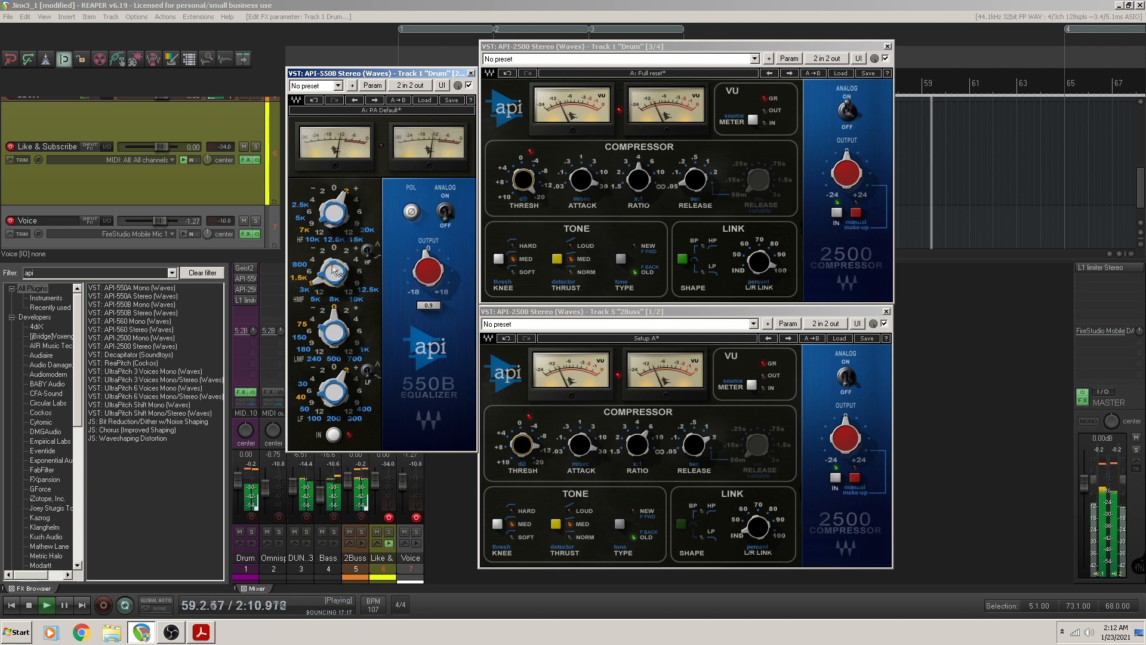
# Set the Drum compressor's knee to SOFT, attack to 30 ms and threshold to -13.63, and readjust its ratio
pyautogui.click(507, 273)
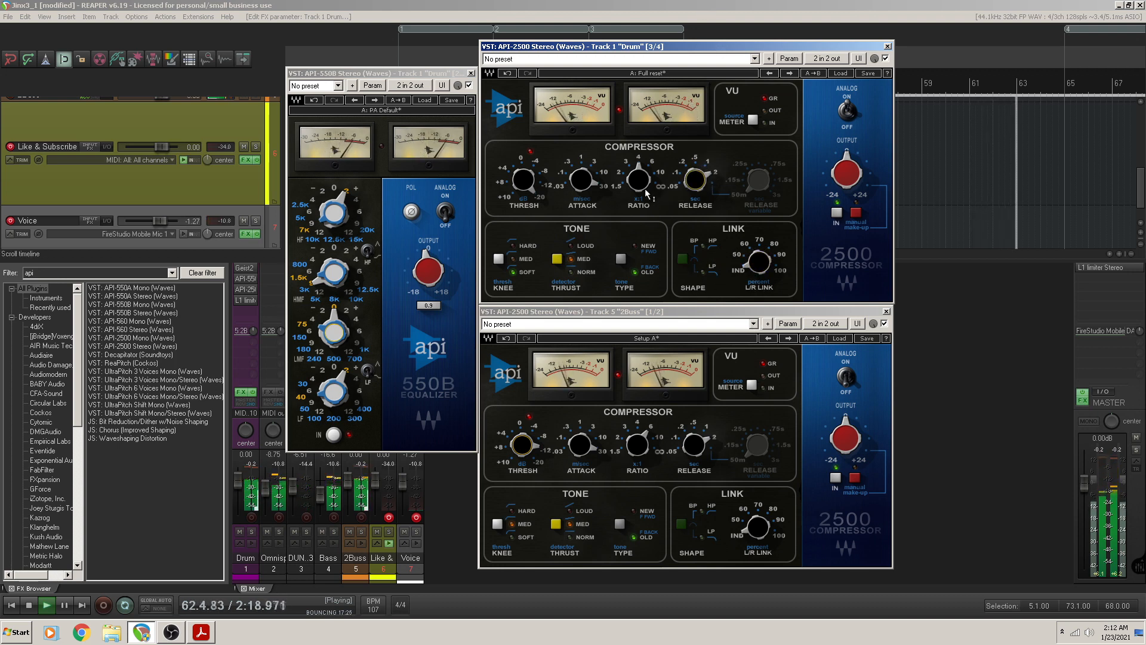
pyautogui.moveTo(638, 177); pyautogui.dragTo(638, 156)
pyautogui.moveTo(515, 190); pyautogui.dragTo(511, 221)
pyautogui.click(585, 169)
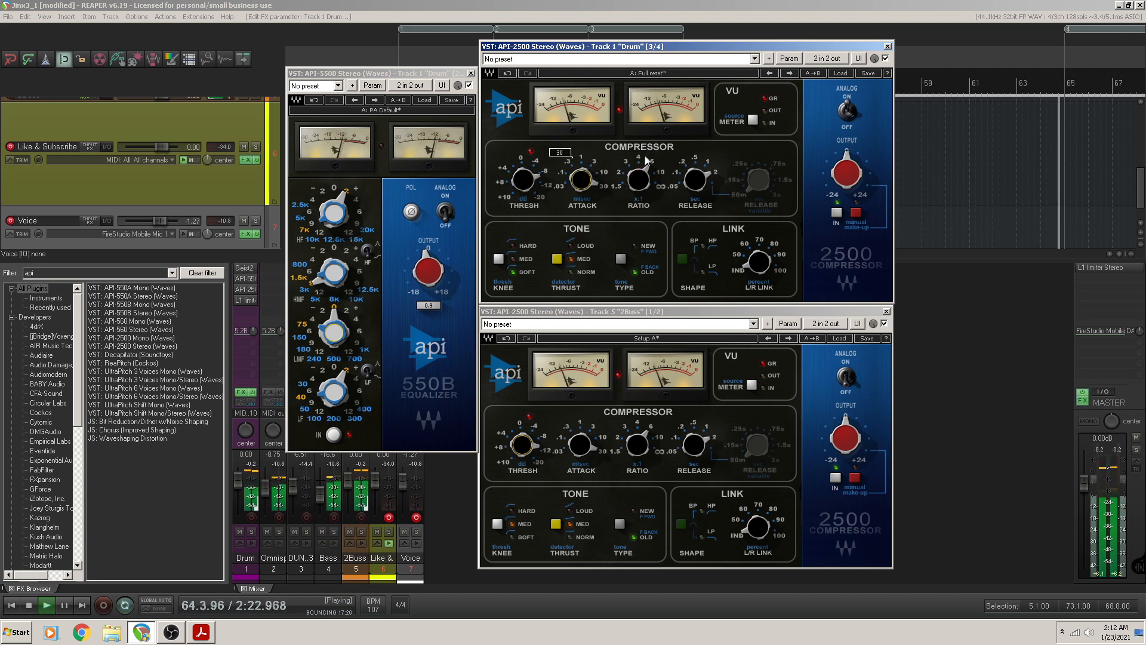
pyautogui.moveTo(530, 186); pyautogui.dragTo(528, 169)
# Change the API-550B's high-mid band frequency, and set the 2Buss compressor's L/R link to 100% while readjusting its release
pyautogui.moveTo(317, 277); pyautogui.dragTo(324, 234)
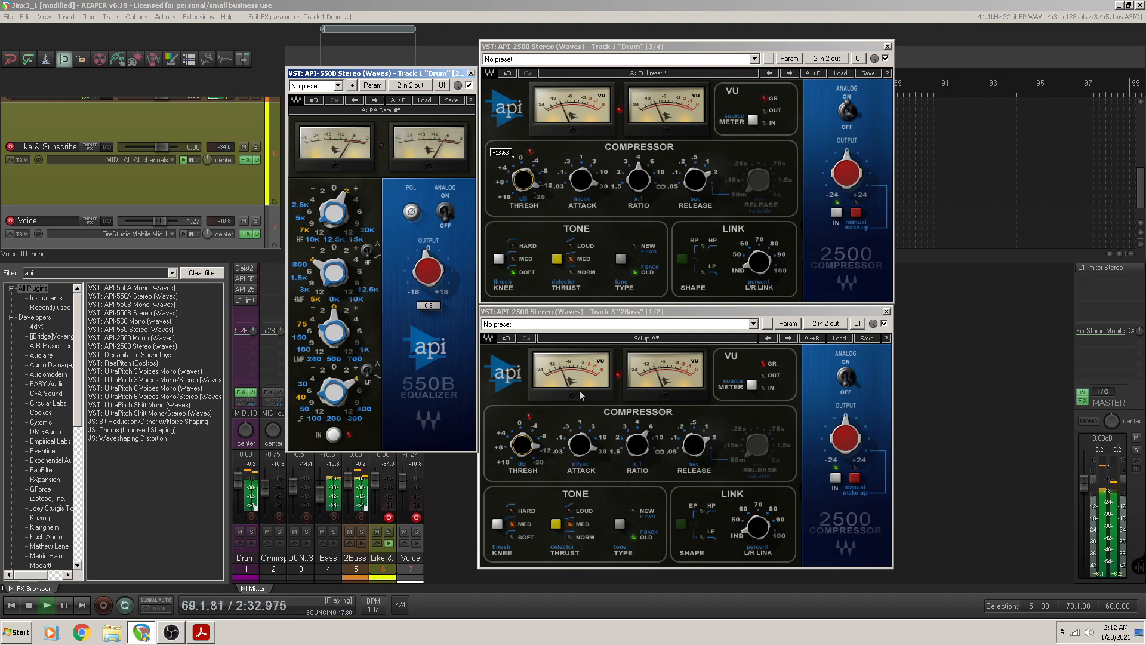
pyautogui.moveTo(764, 524); pyautogui.dragTo(755, 562)
pyautogui.click(690, 450)
pyautogui.moveTo(755, 526); pyautogui.dragTo(746, 290)
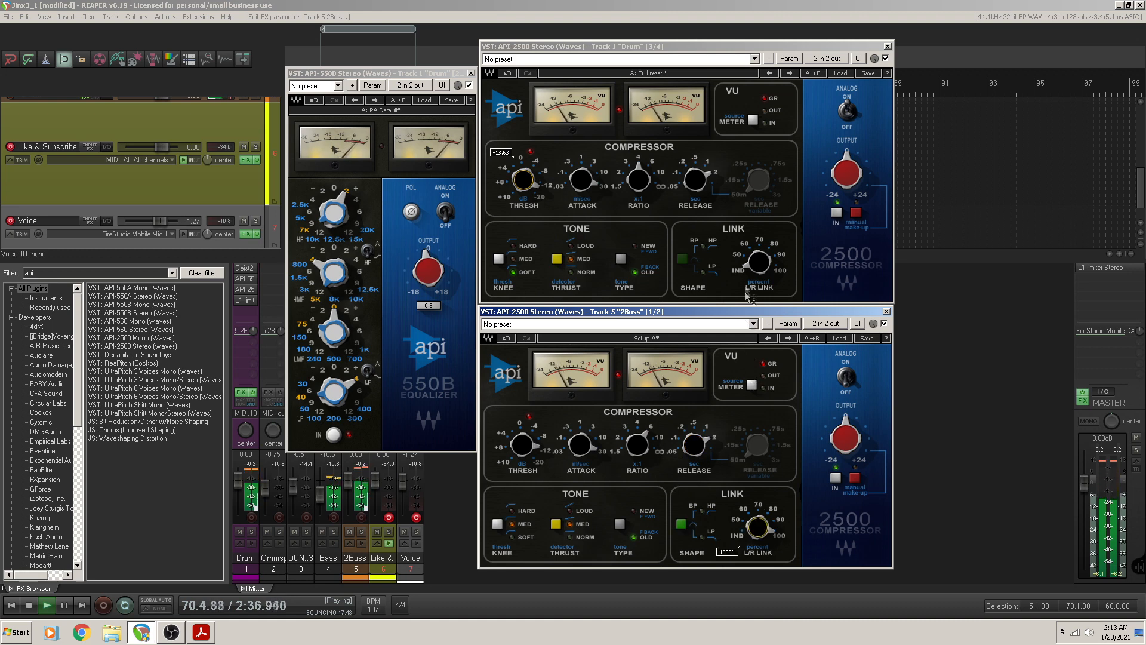
# Change the 2Buss compressor's link filter shape and sweep its threshold from -20.00 to 10.00
pyautogui.click(683, 525)
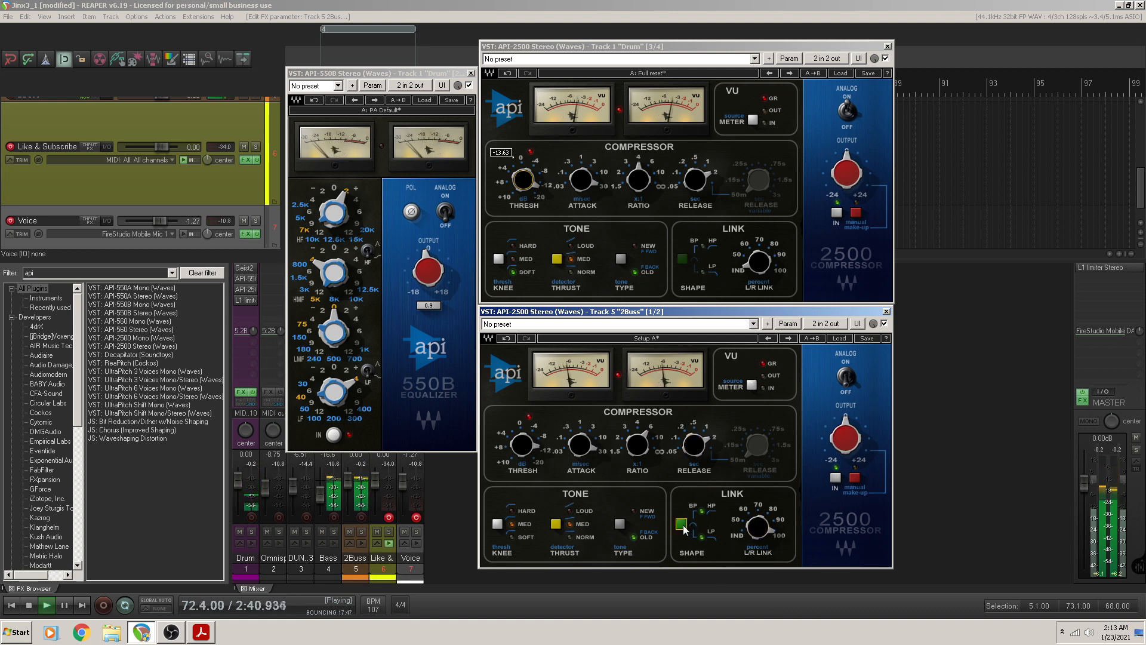
pyautogui.moveTo(526, 453); pyautogui.dragTo(535, 440)
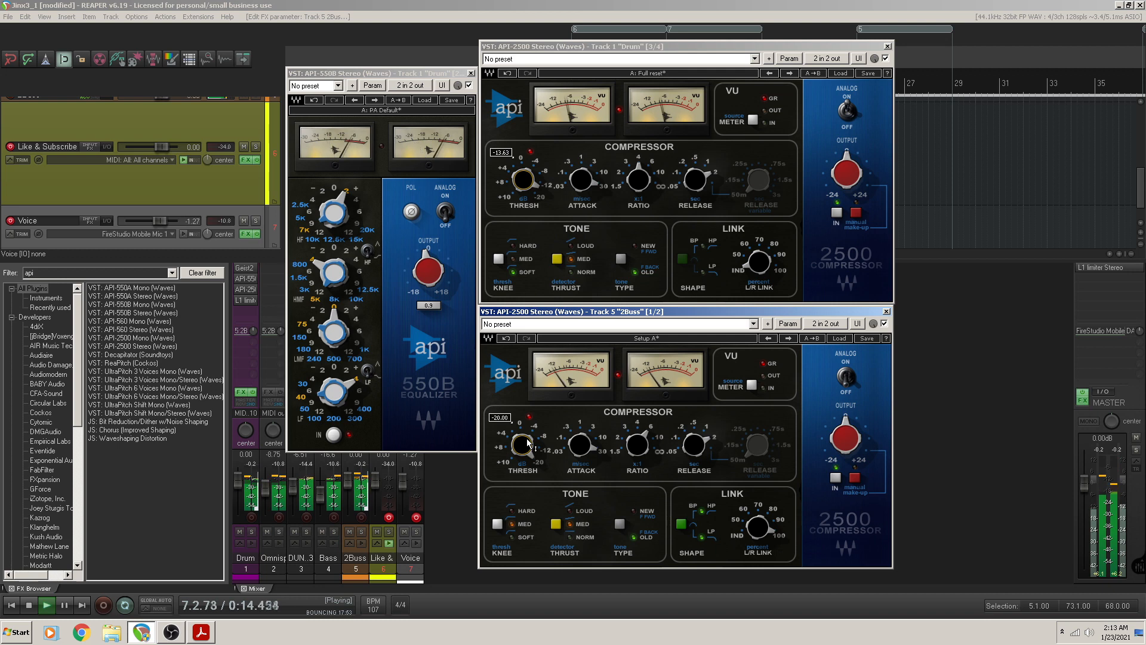
pyautogui.moveTo(529, 444); pyautogui.dragTo(526, 640)
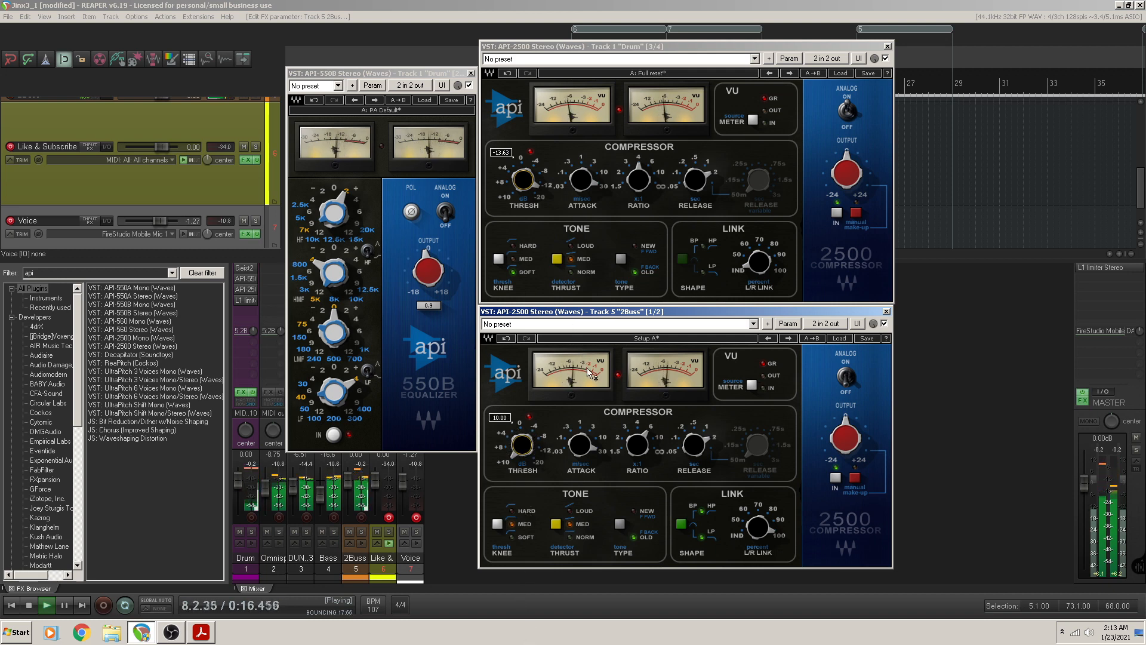
# Readjust the thresholds of the Drum and 2Buss compressors against each other during playback
pyautogui.moveTo(524, 180); pyautogui.dragTo(525, 385)
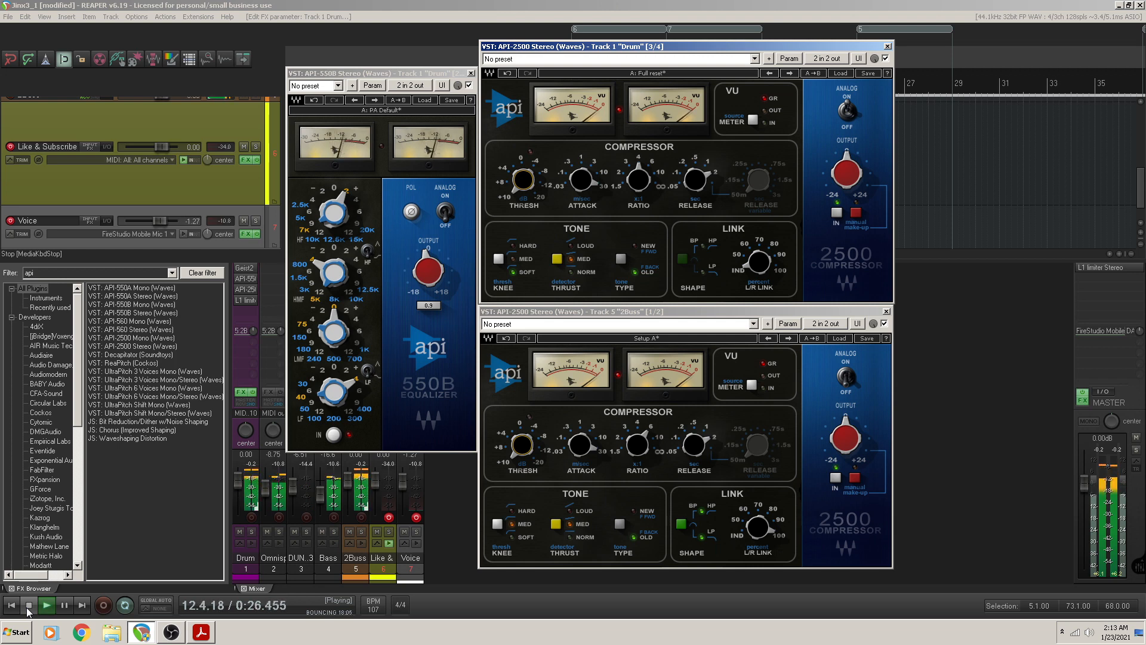
pyautogui.moveTo(525, 446); pyautogui.dragTo(526, 409)
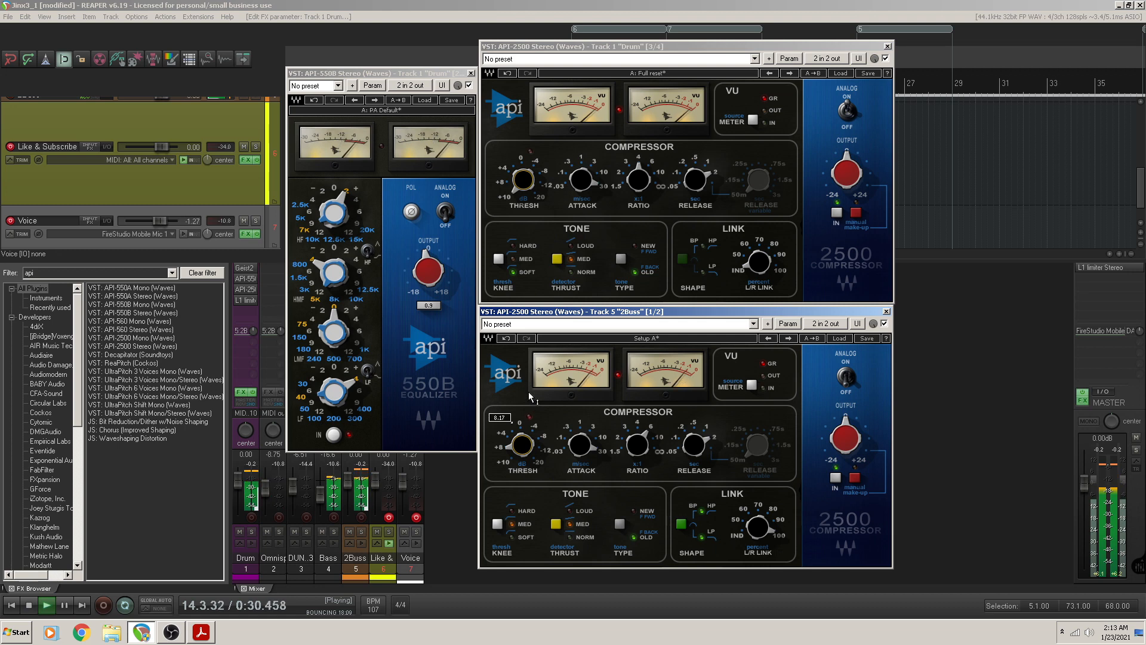
pyautogui.click(522, 176)
pyautogui.moveTo(522, 177); pyautogui.dragTo(526, 186)
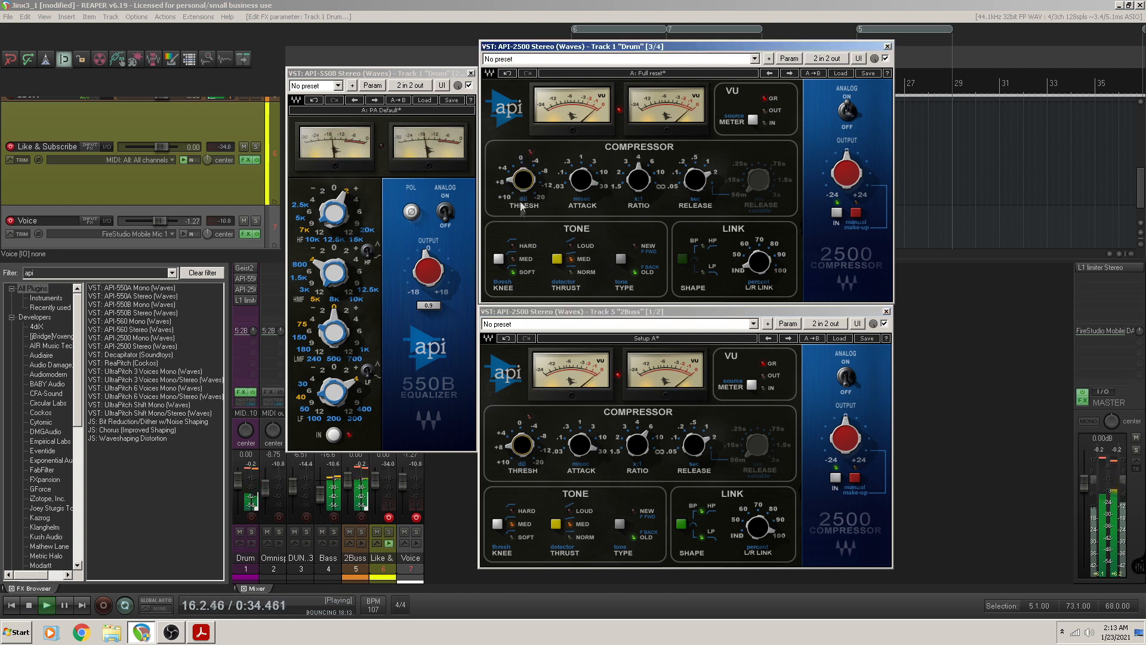
# Check the frequency setting of the API-550B's high-frequency band on the Drum track
pyautogui.click(338, 255)
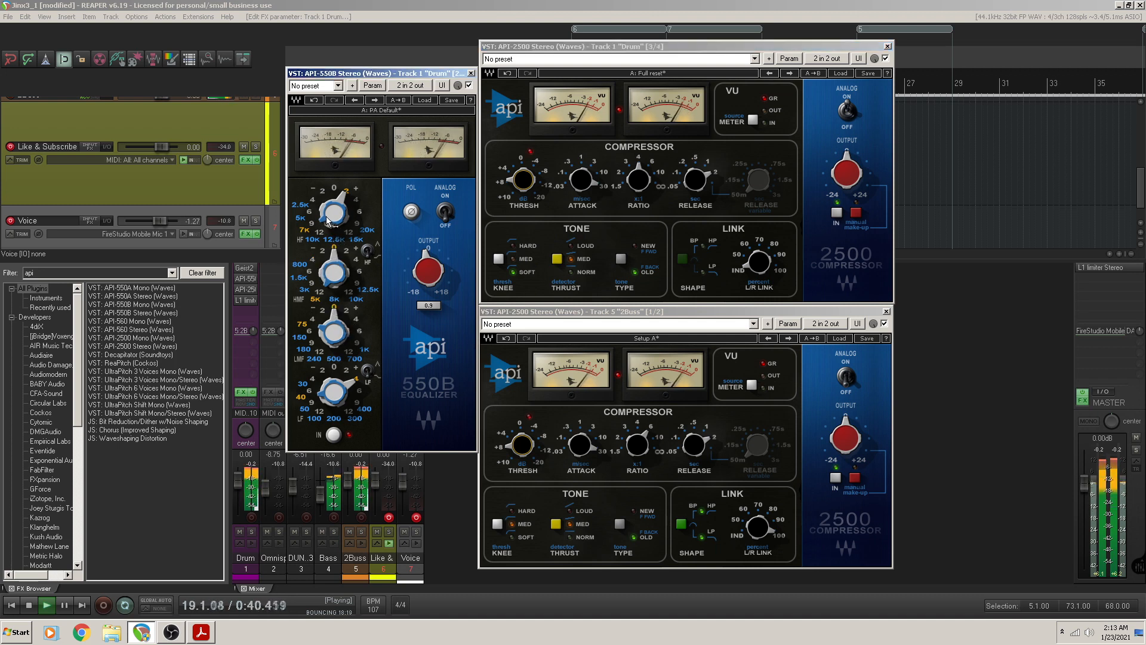
pyautogui.moveTo(333, 212)
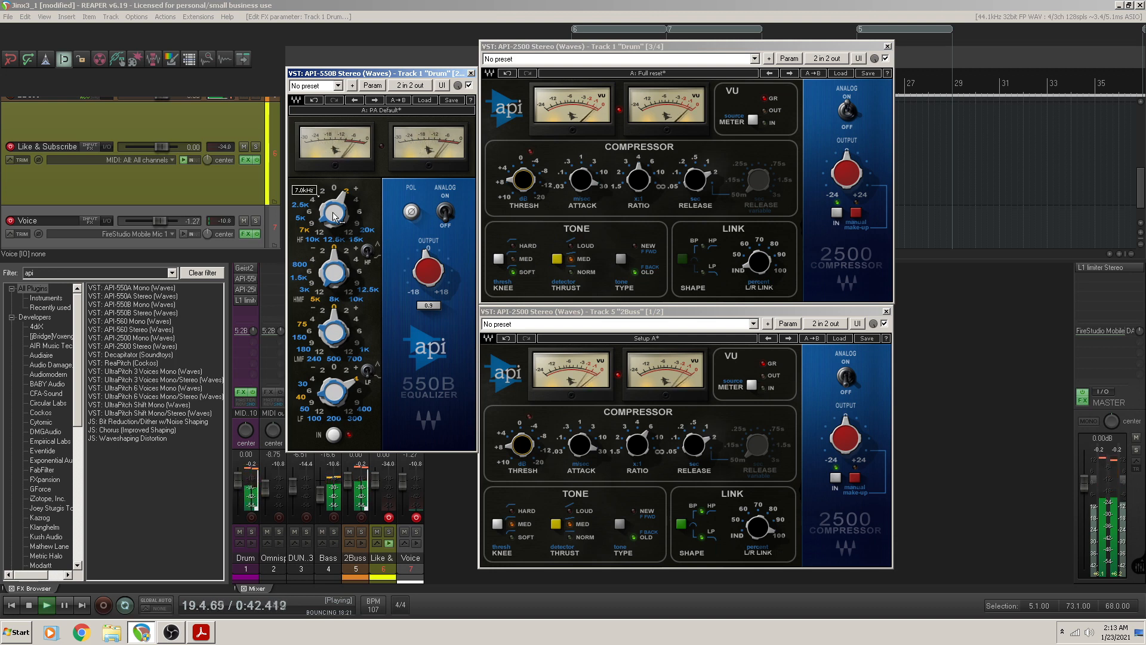